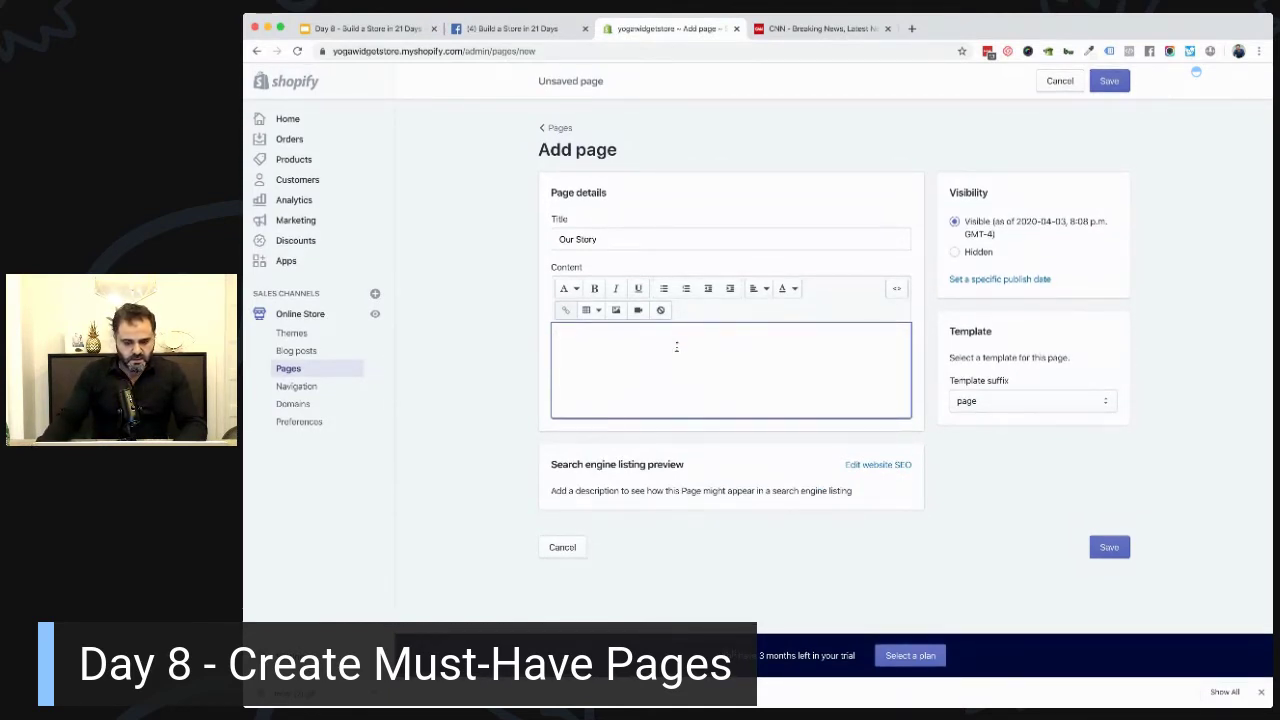
Fill the Our Story page's content with three short paragraphs of placeholder text.
type("wfow we f wef ow g owg ow f")
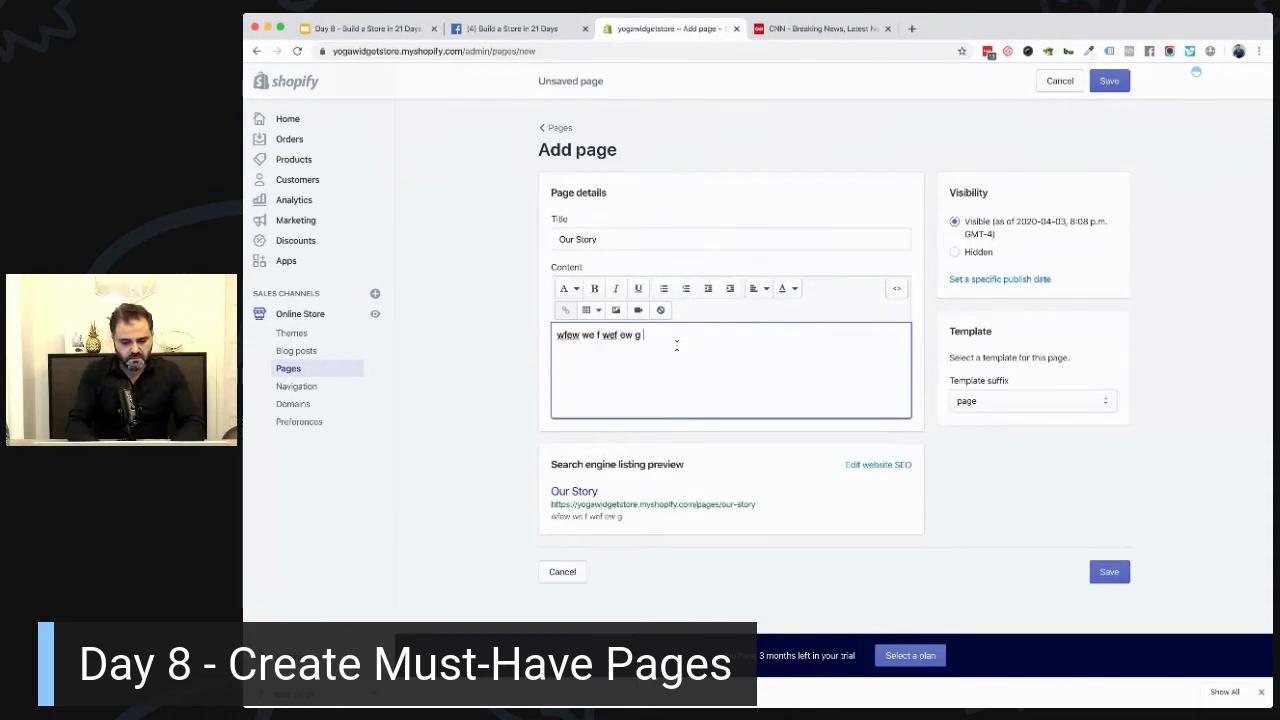
key("Return")
key("Return")
key("Return")
type("we f wef ew g ewg ew f ")
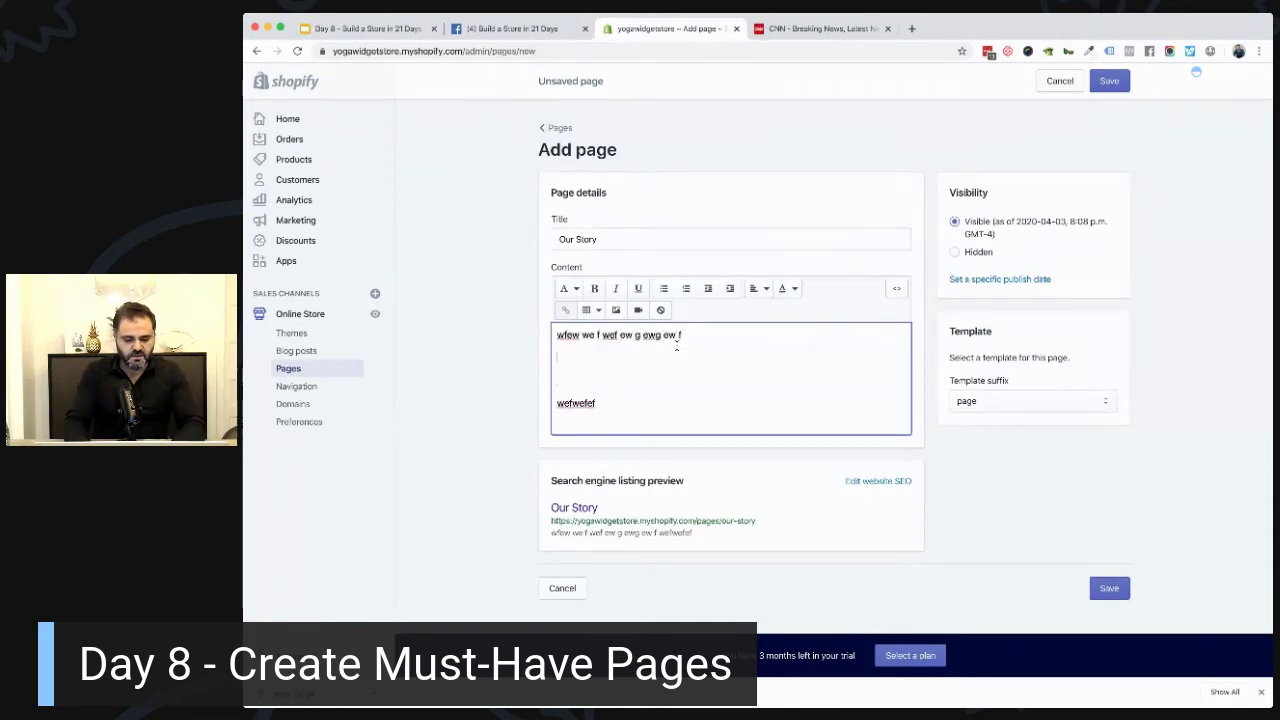
type("wwefewfewfef")
key("Delete")
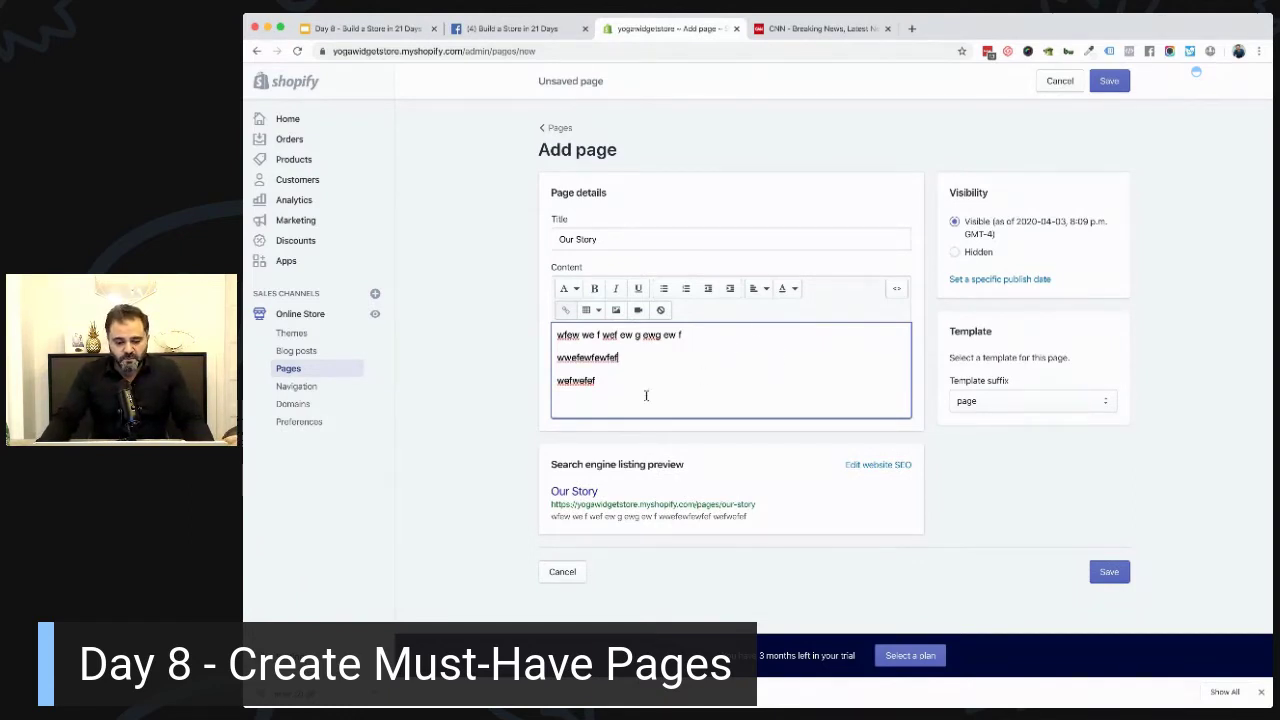
Look at the content editor's image insertion dialog and HTML source view, returning to the formatted text.
left_click(616, 309)
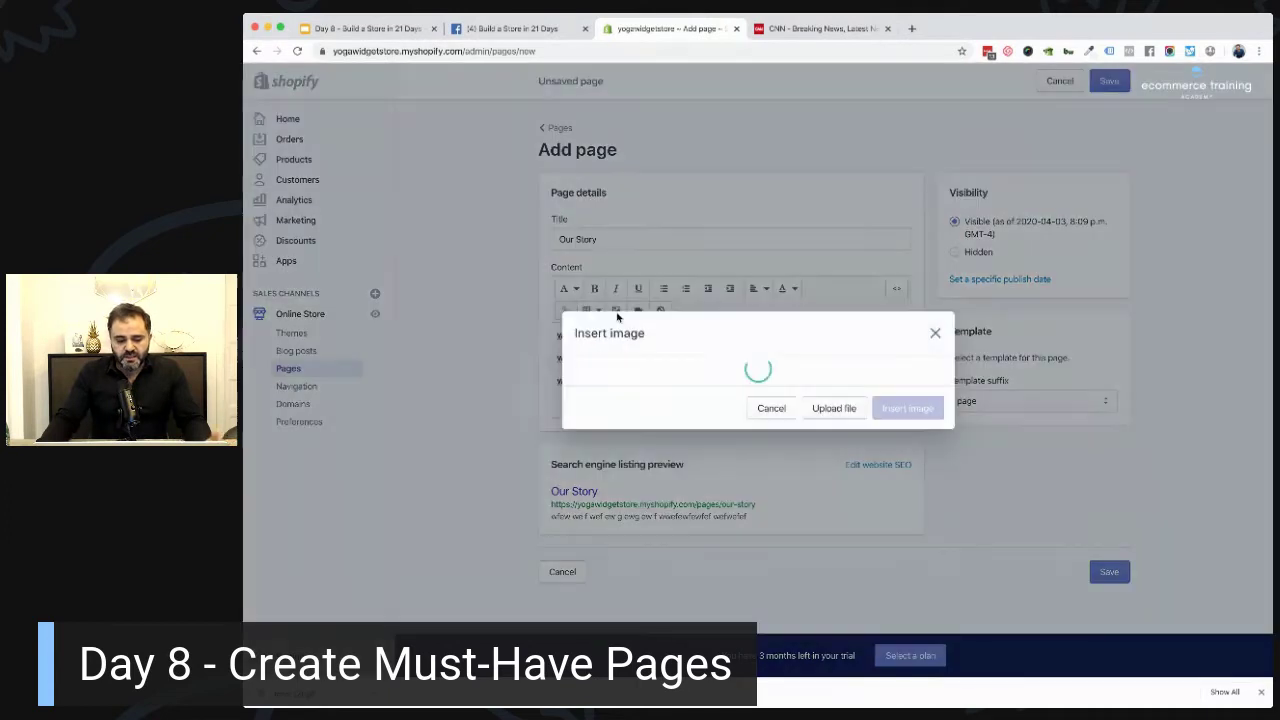
left_click(933, 287)
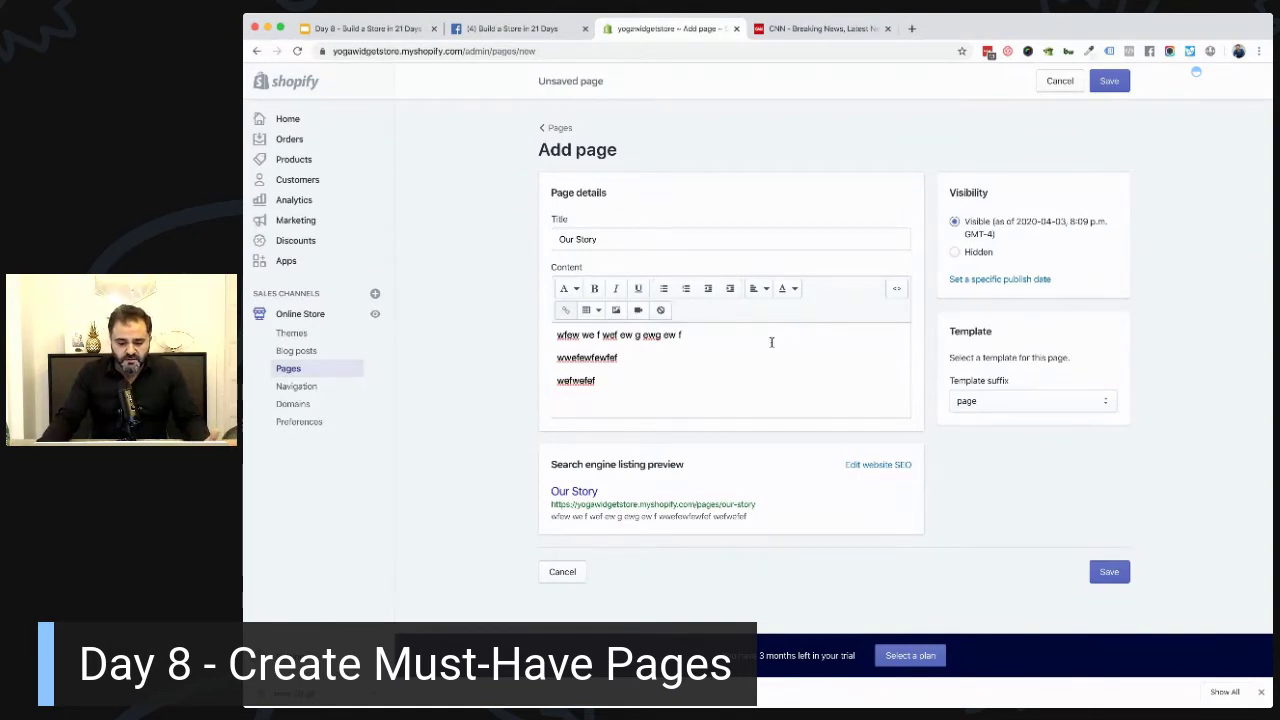
left_click(896, 293)
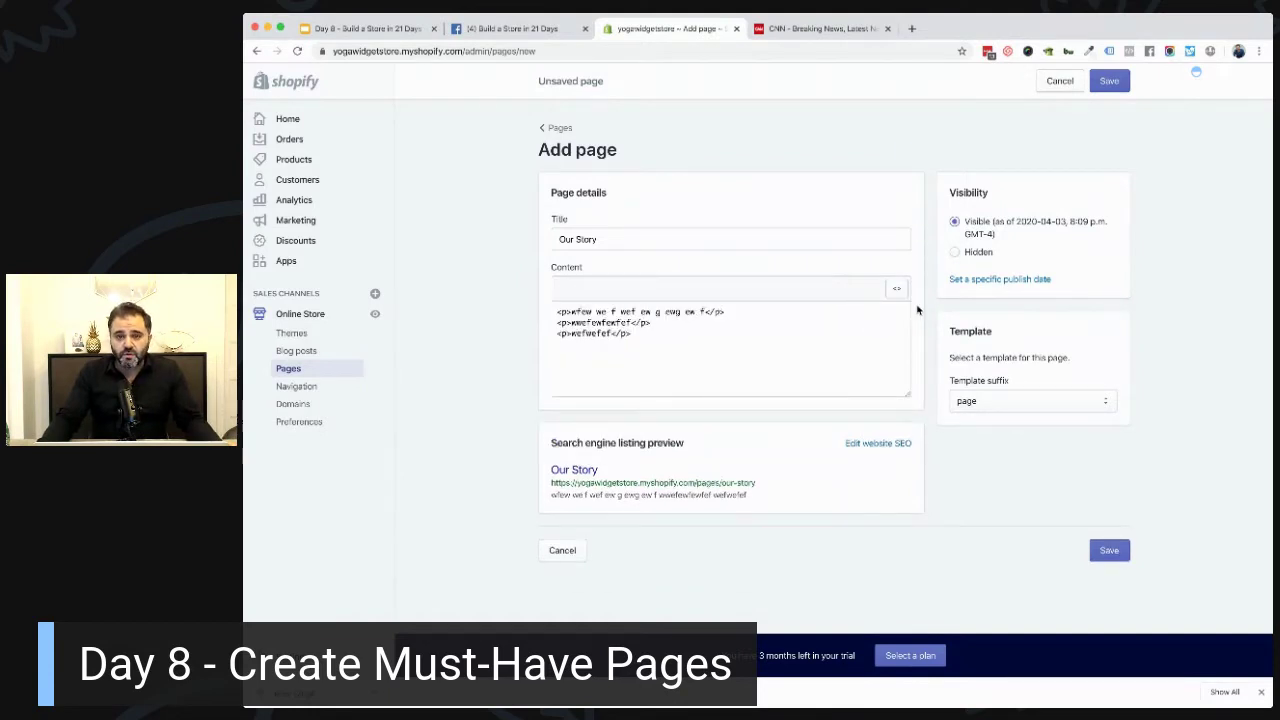
left_click(896, 288)
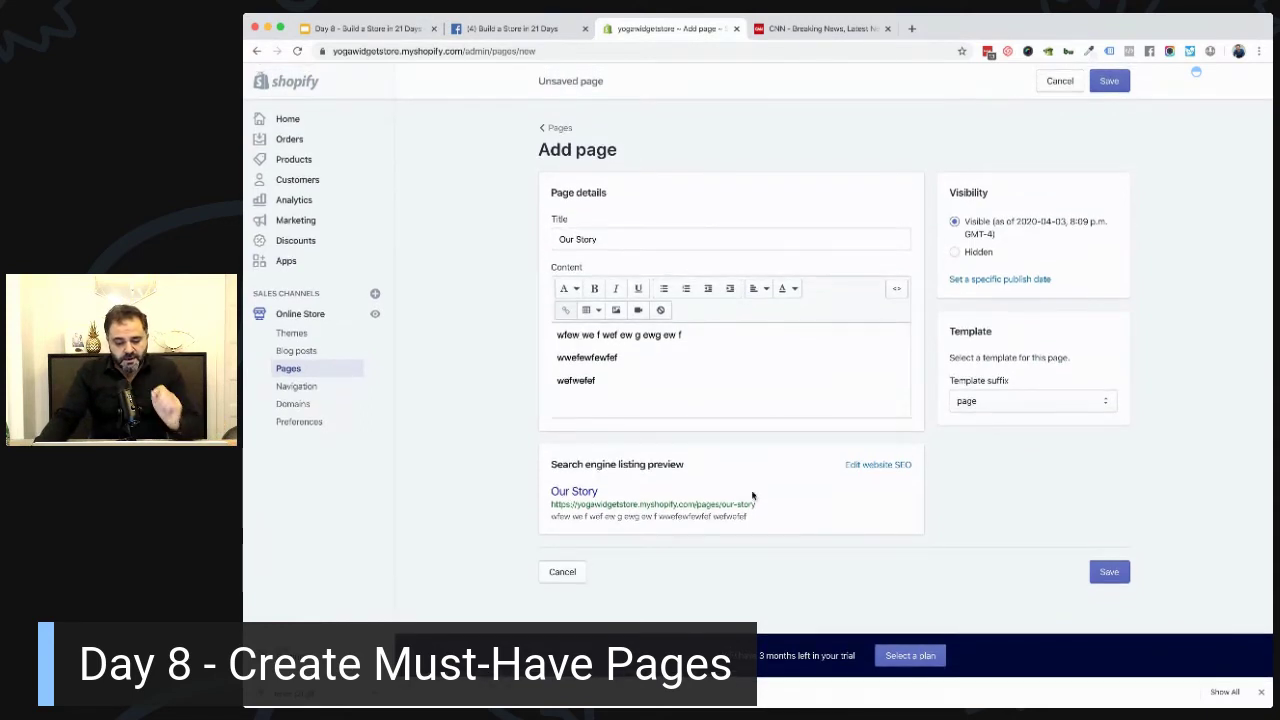
Examine the heading, page title and URL in the search engine listing preview.
left_click_drag(550, 465, 686, 466)
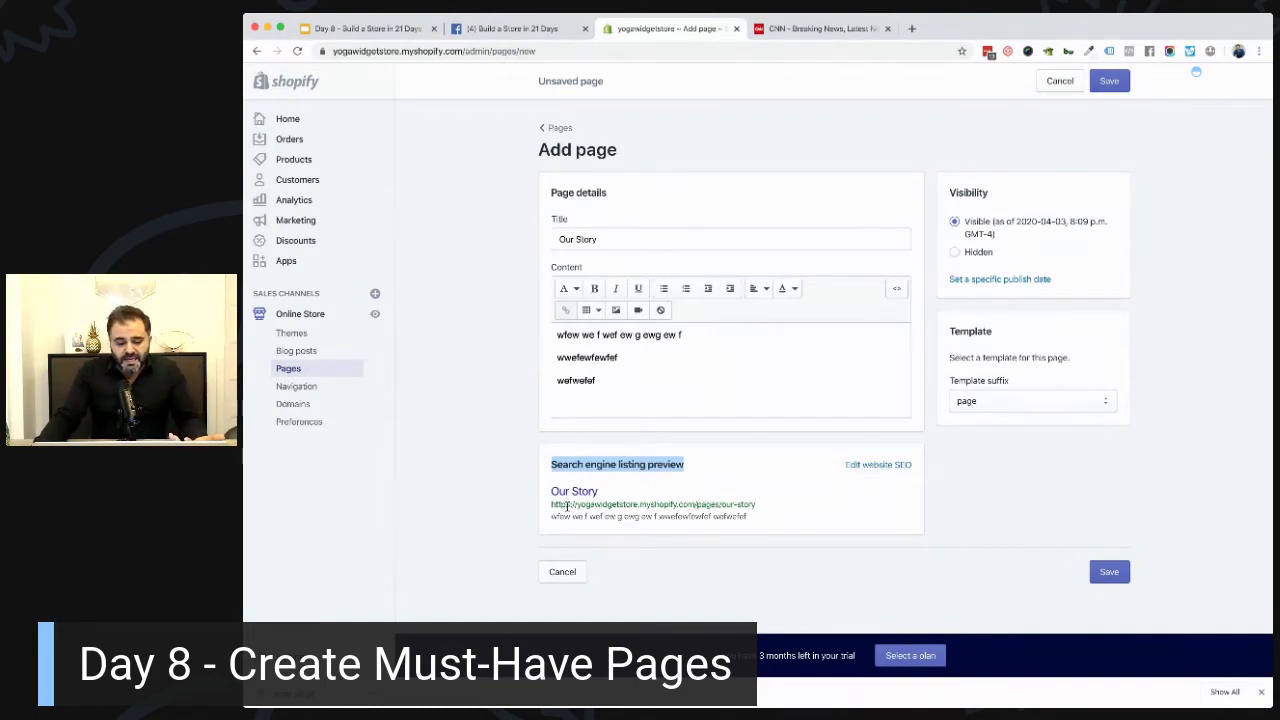
left_click_drag(551, 492, 600, 494)
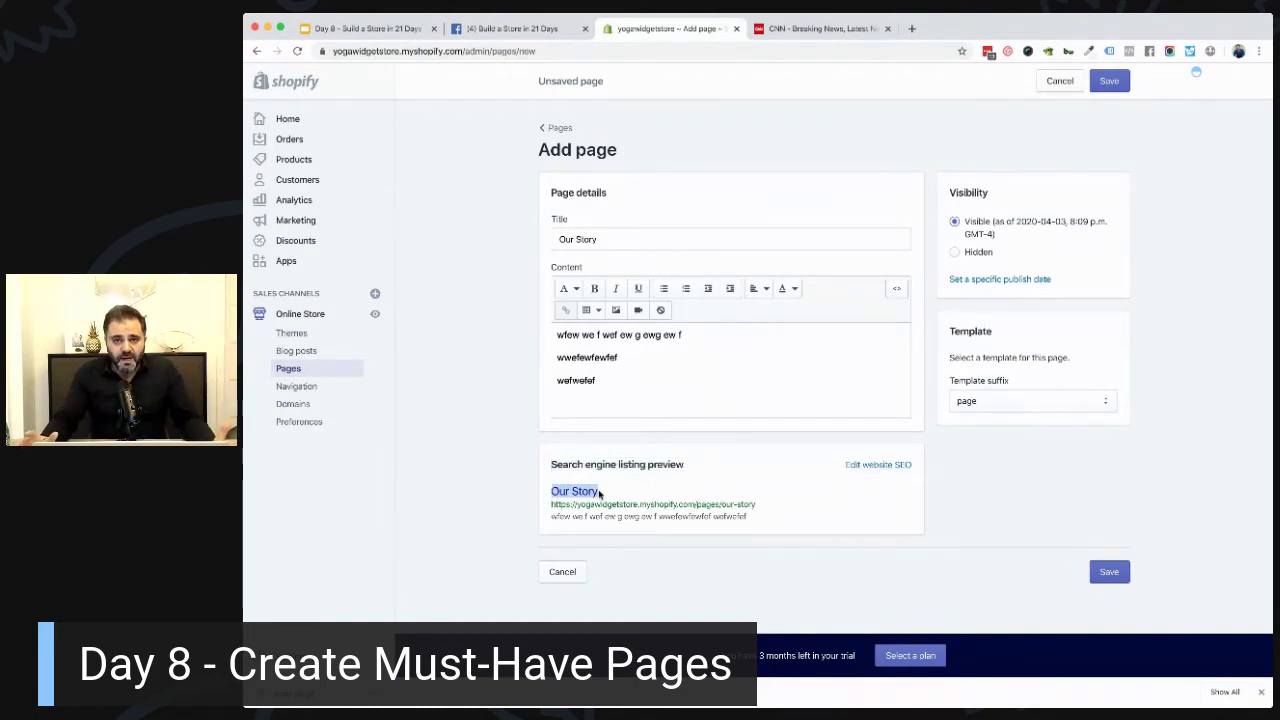
mouse_move(551, 516)
left_mouse_down()
mouse_move(757, 517)
mouse_move(740, 504)
mouse_move(550, 510)
left_mouse_up()
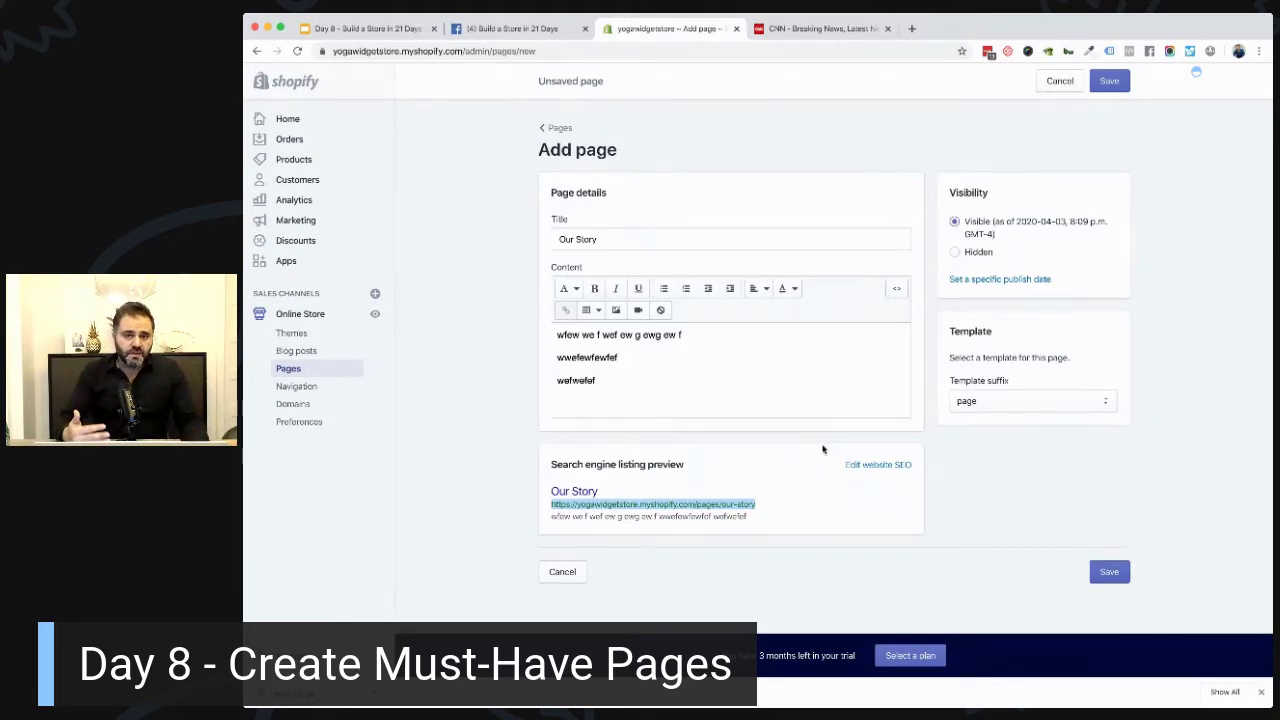
Edit the website SEO and set the page title to "Our Store - How It All Started at Yoga Shop".
left_click(870, 465)
scroll(527, 454, "down", 3)
scroll(640, 400, "down", 2)
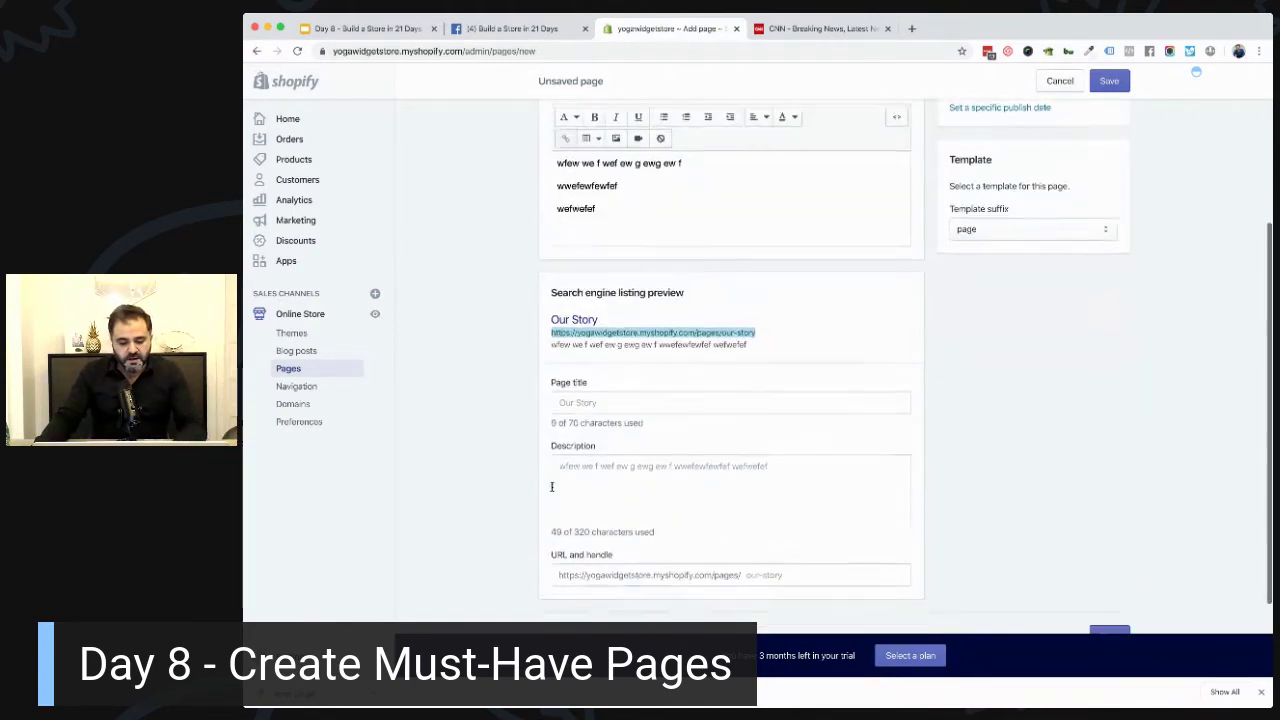
left_click(605, 362)
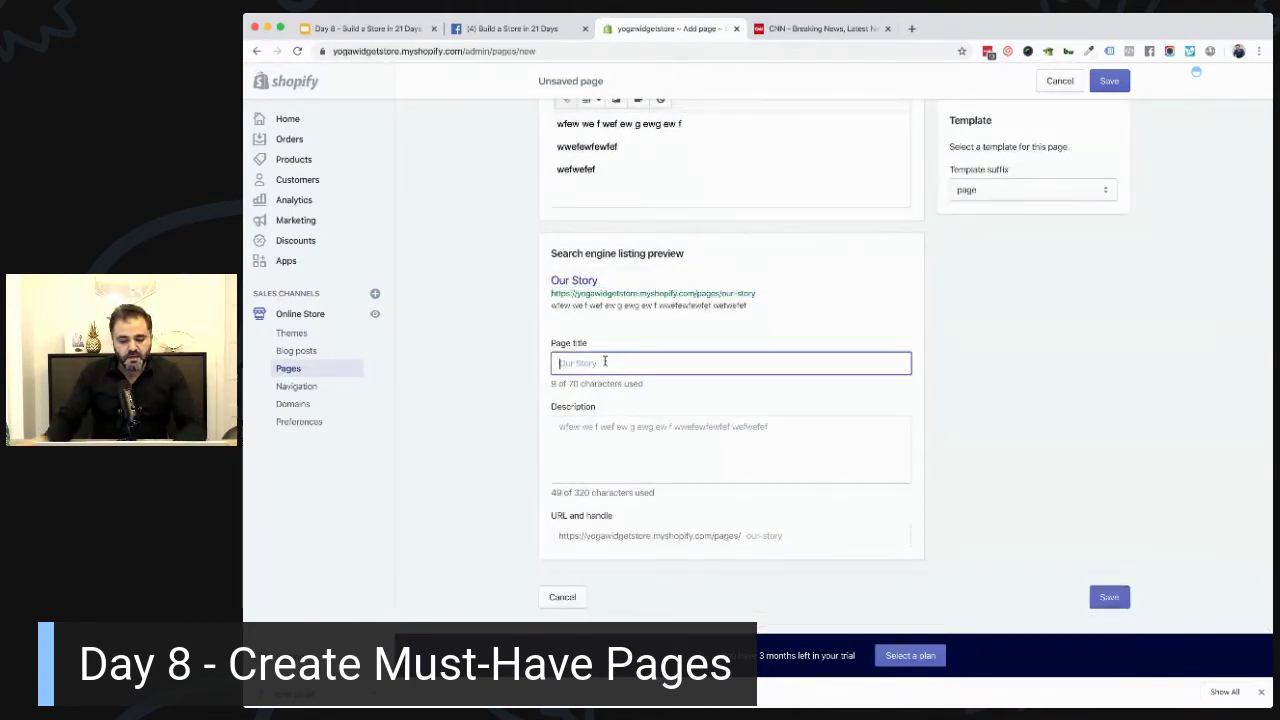
type("Our Store ")
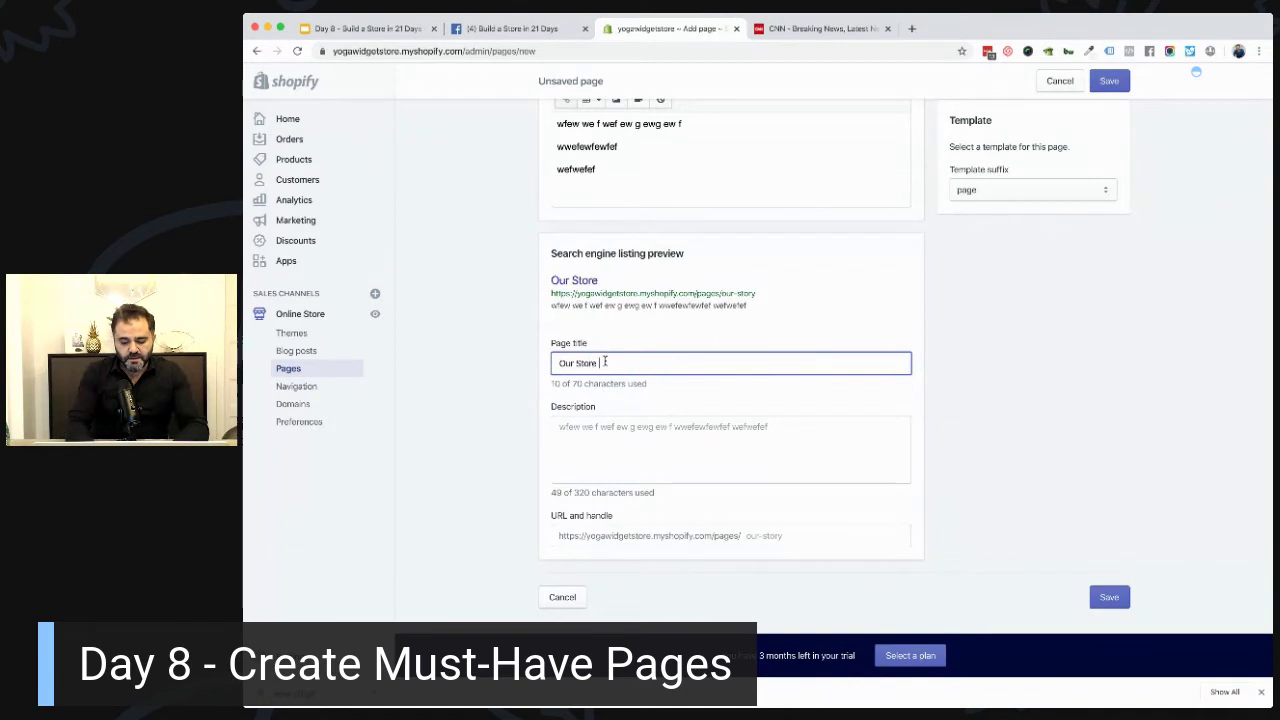
type("- How we")
type("e G")
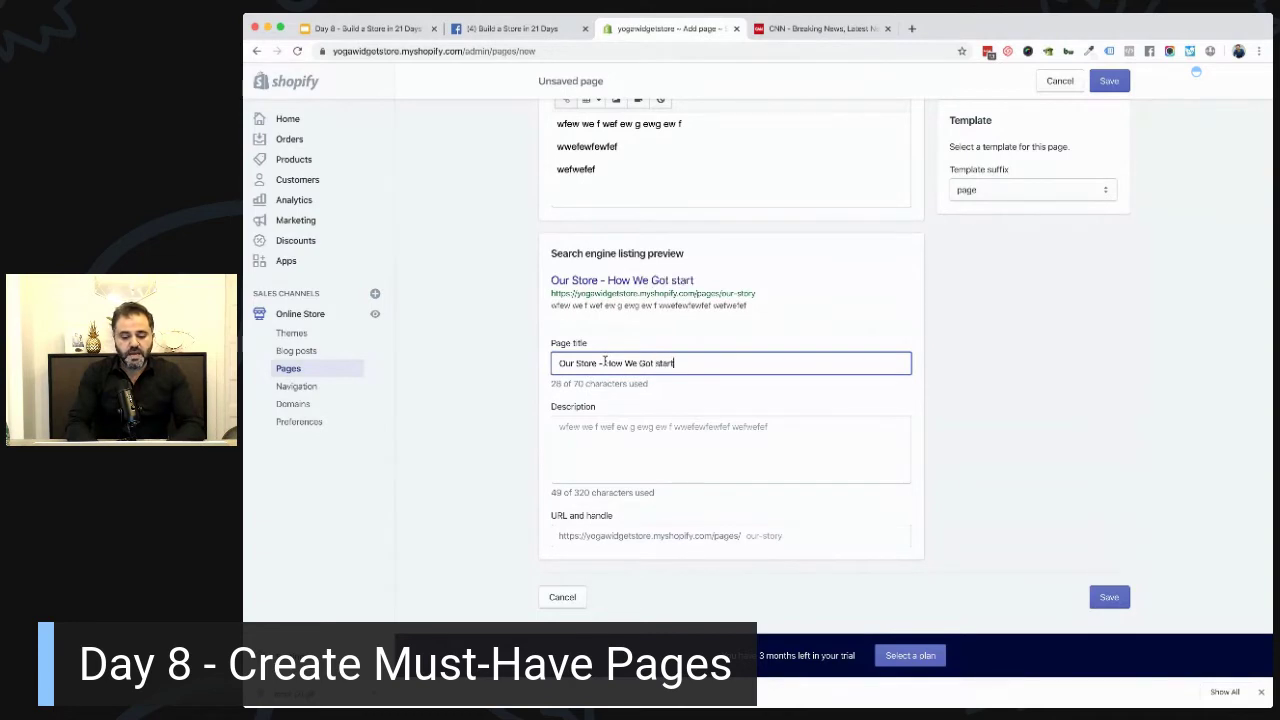
key("BackSpace")
key("BackSpace")
key("BackSpace")
key("BackSpace")
key("BackSpace")
key("BackSpace")
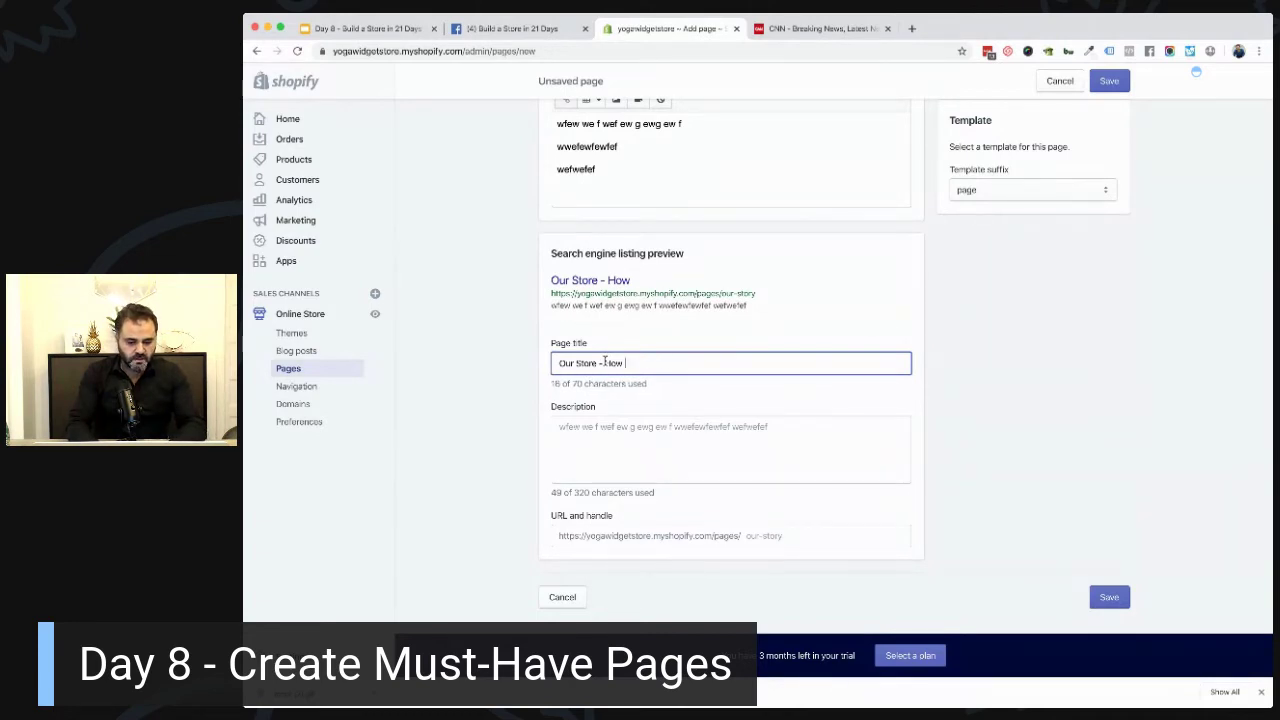
type("It All Started at Yoga Shop")
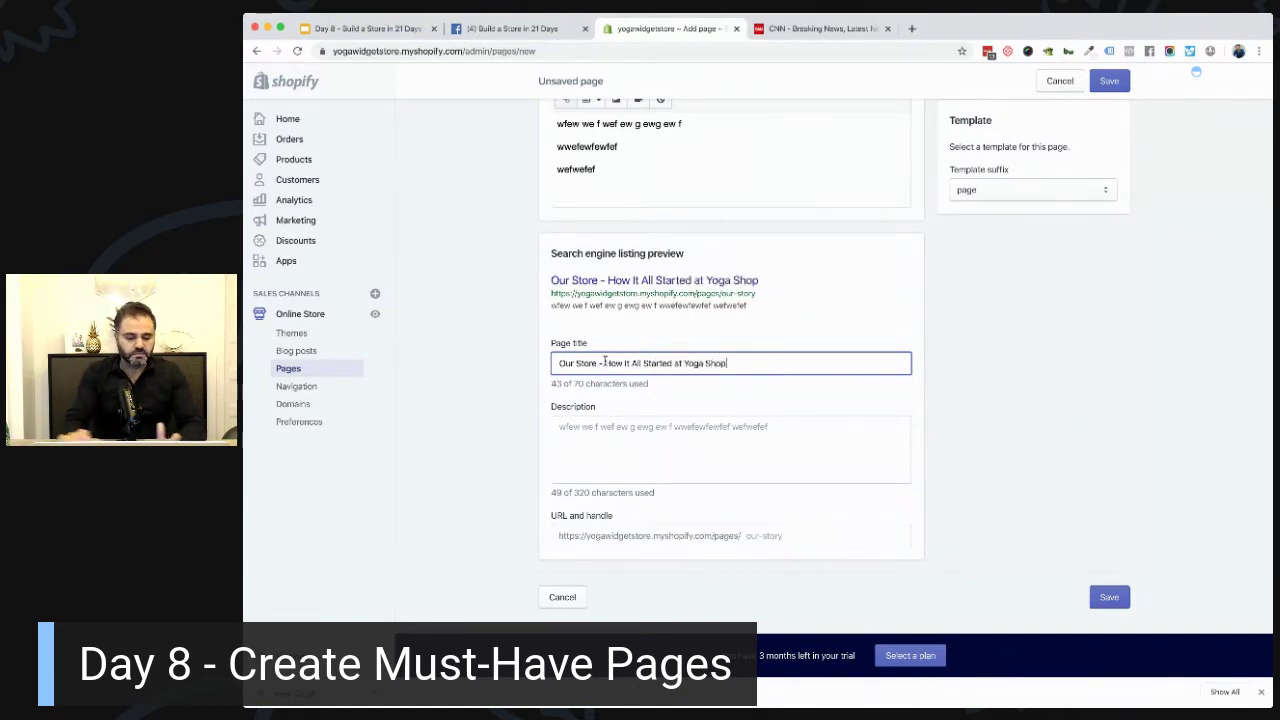
key("Tab")
Check the SEO title's character count and start the search description with "This".
left_click_drag(549, 385, 659, 385)
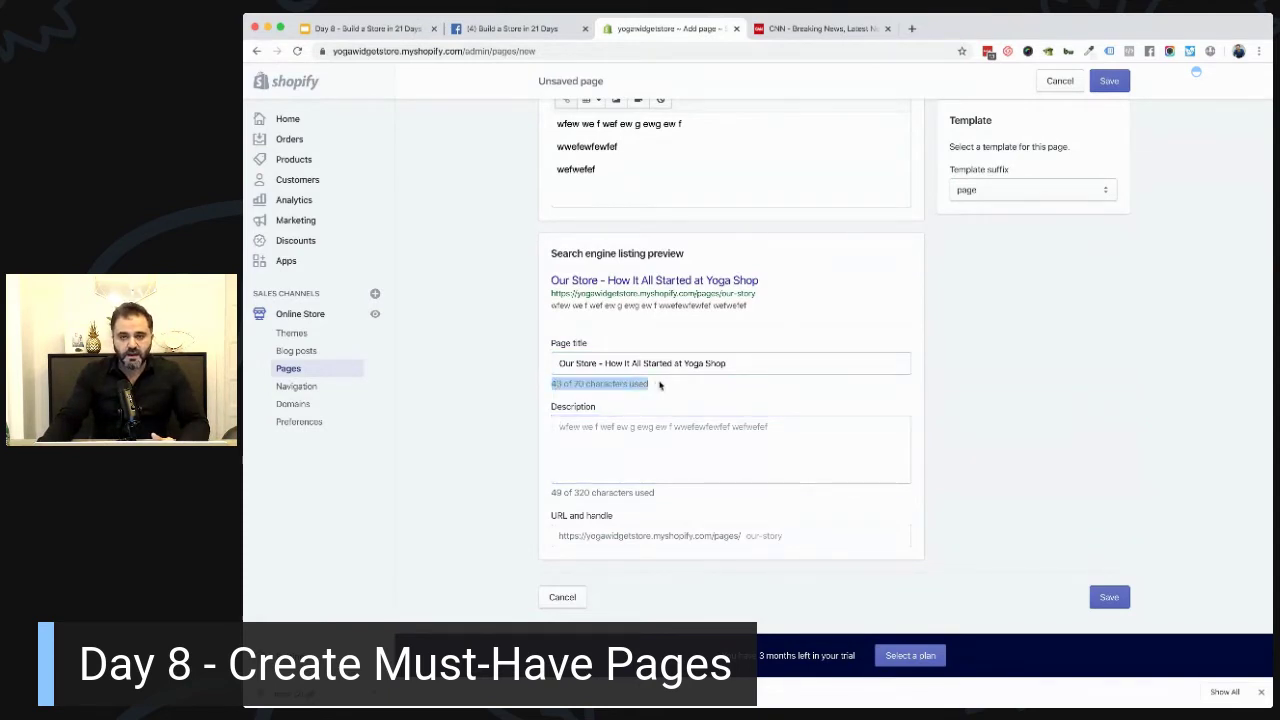
left_click(586, 442)
type("This")
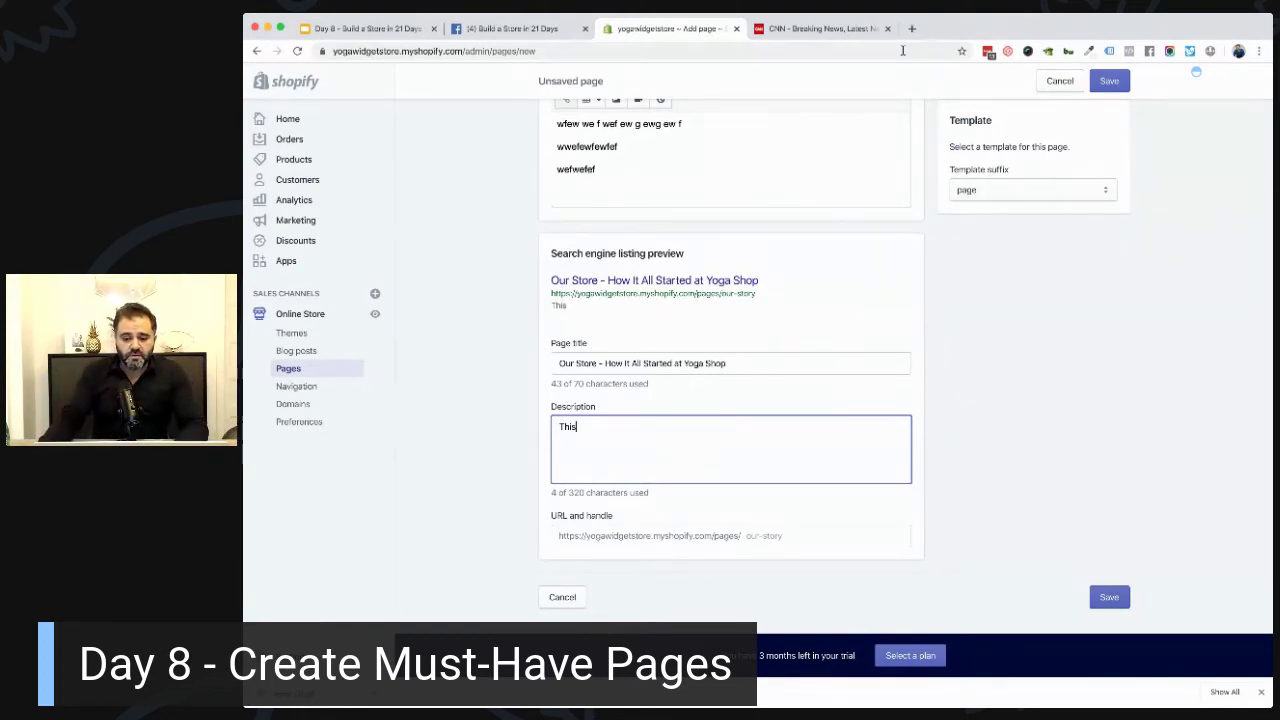
Replace the CNN tab with a new browser tab and search Google for "google search console".
middle_click(820, 28)
left_click(764, 28)
type("goo")
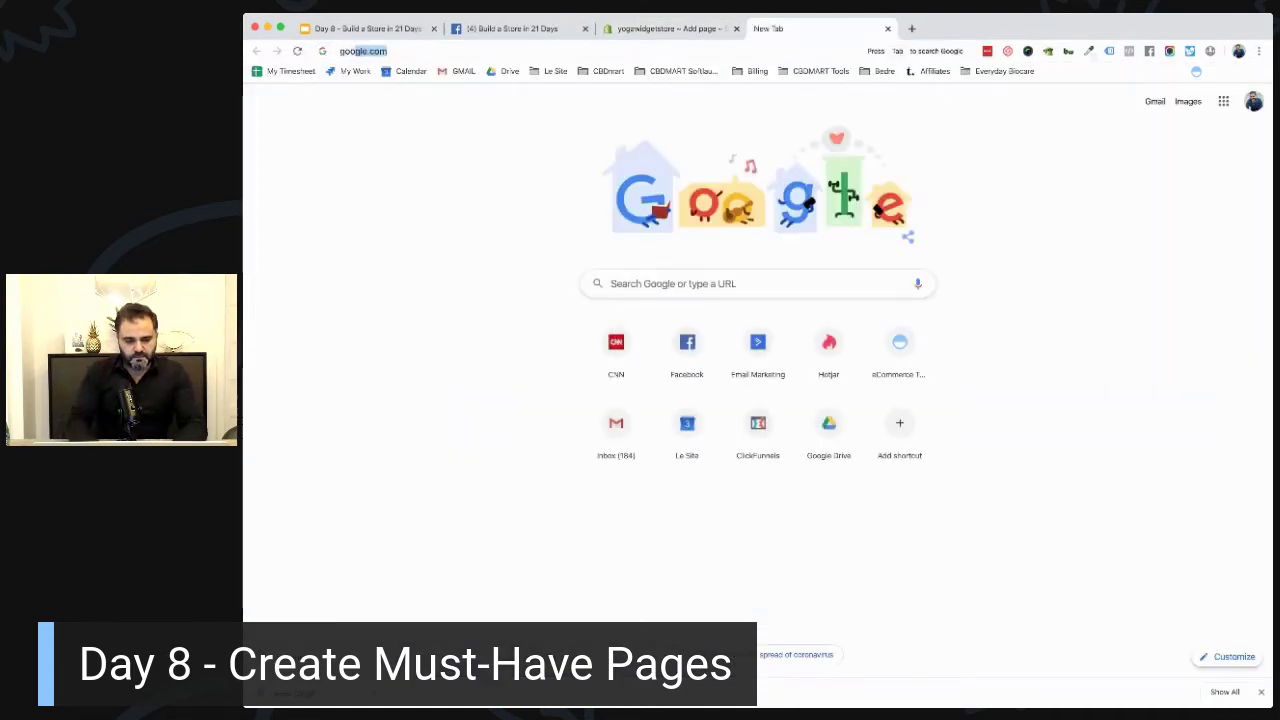
key("BackSpace")
key("BackSpace")
key("BackSpace")
key("BackSpace")
key("BackSpace")
key("BackSpace")
key("BackSpace")
key("BackSpace")
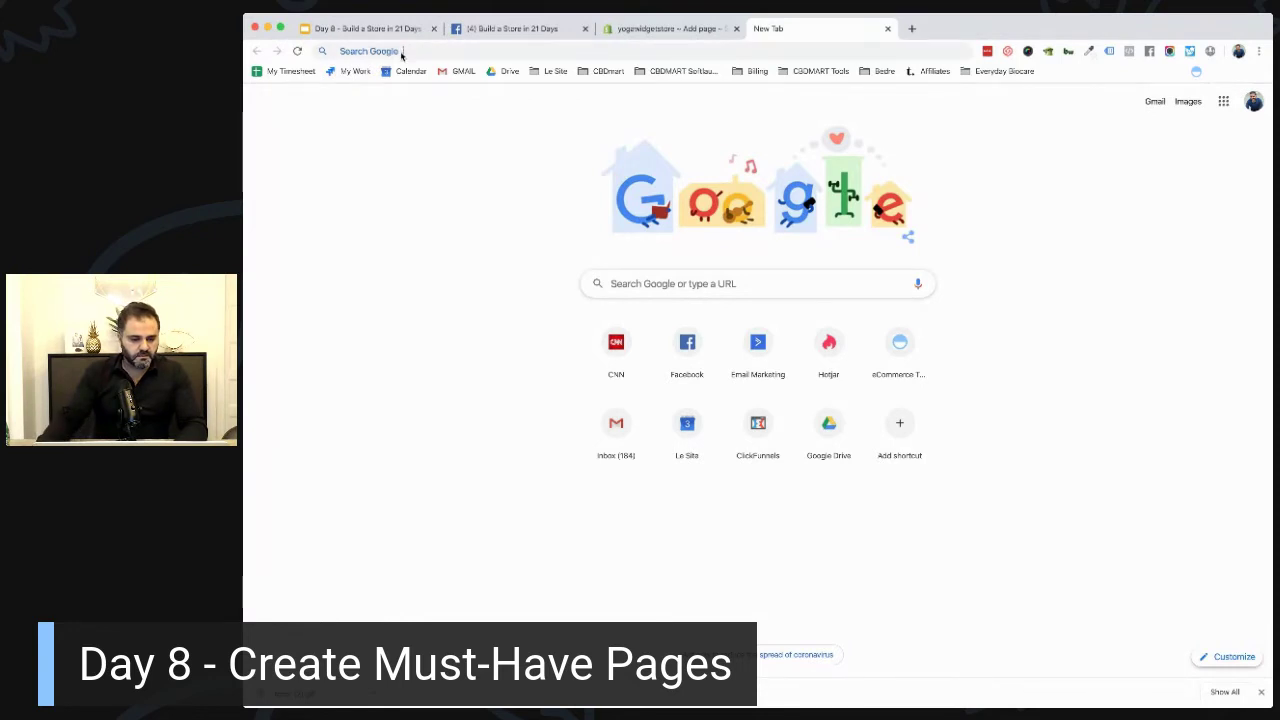
type("google search console")
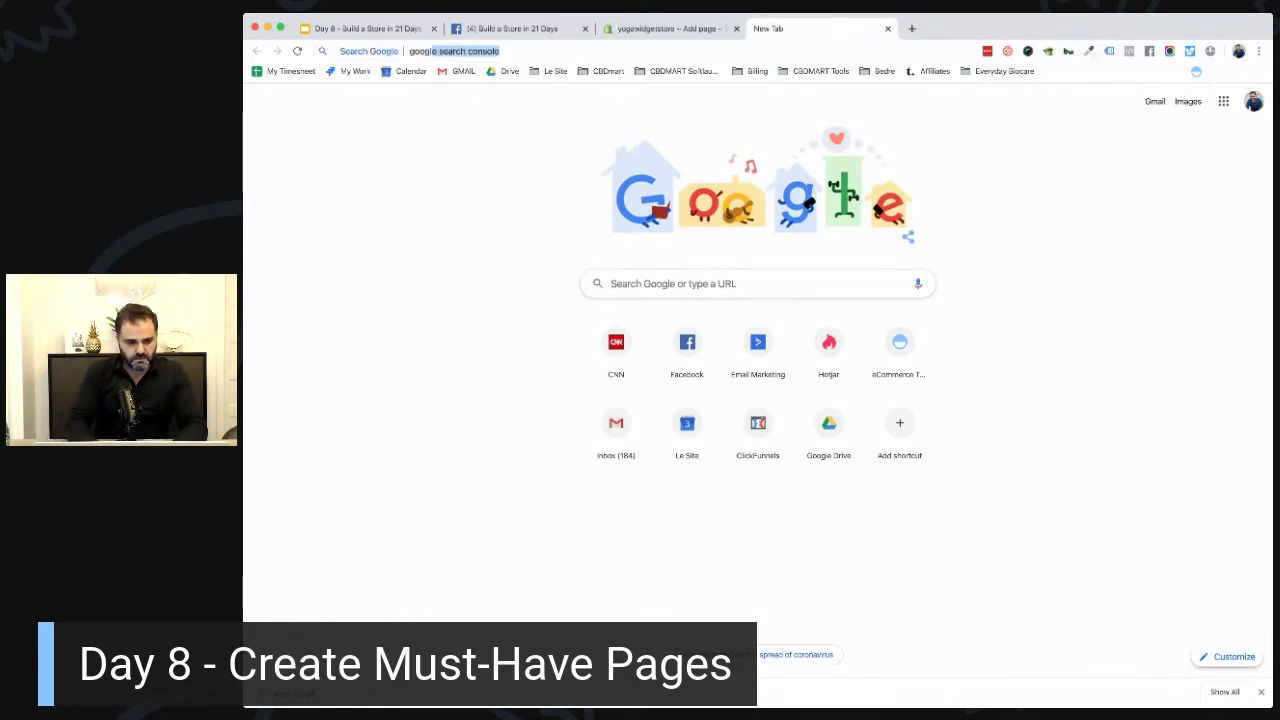
key("Return")
Search Google for "yoga shop about us" instead.
triple_click(400, 90)
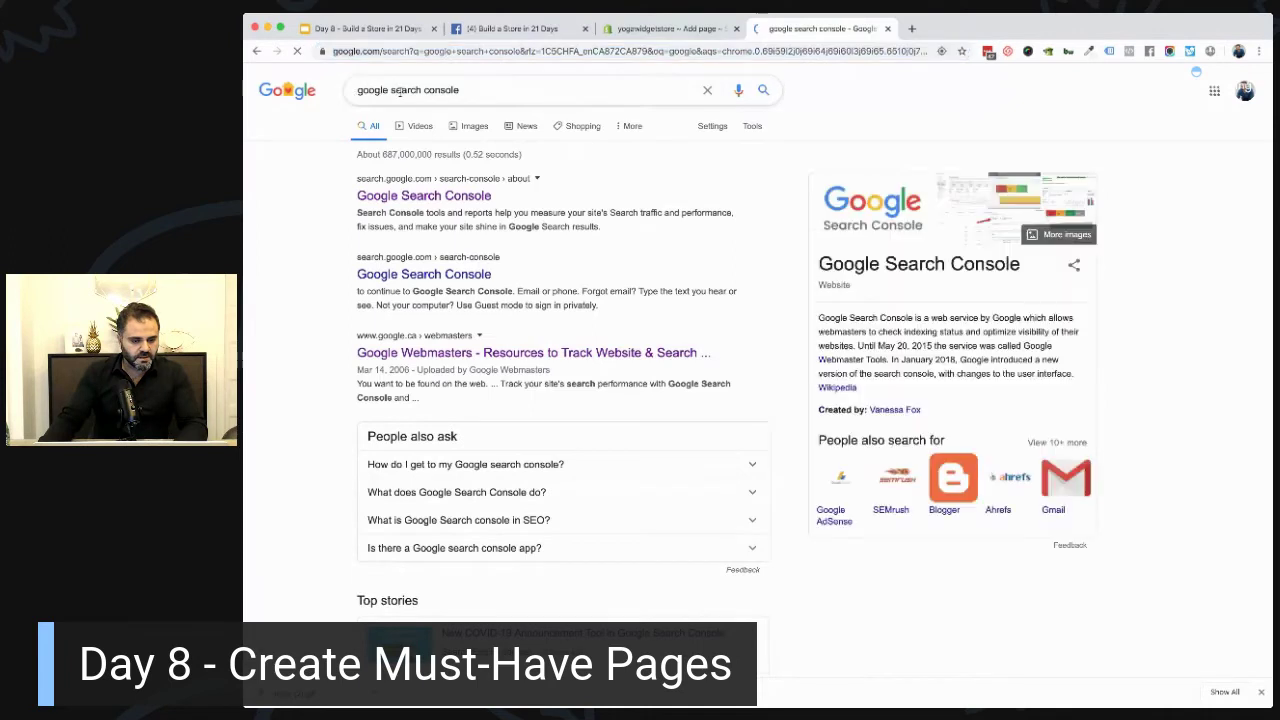
key("BackSpace")
type("yo")
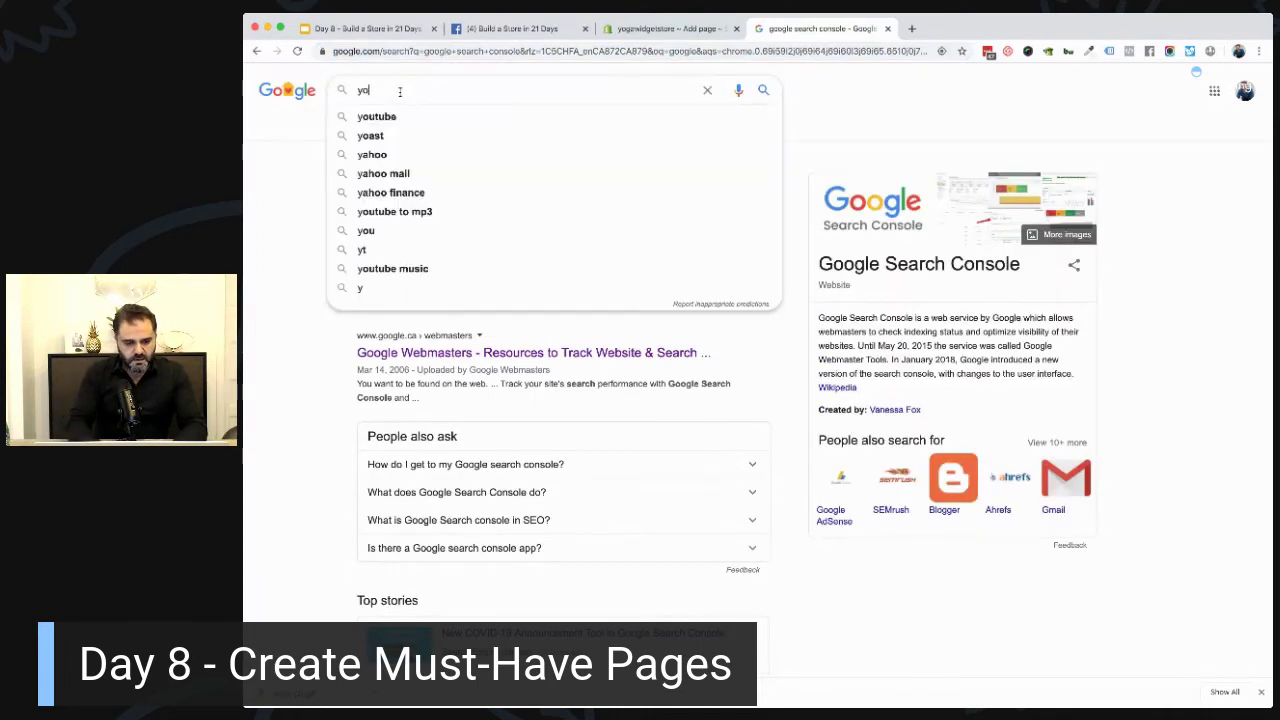
type("ga shop about us")
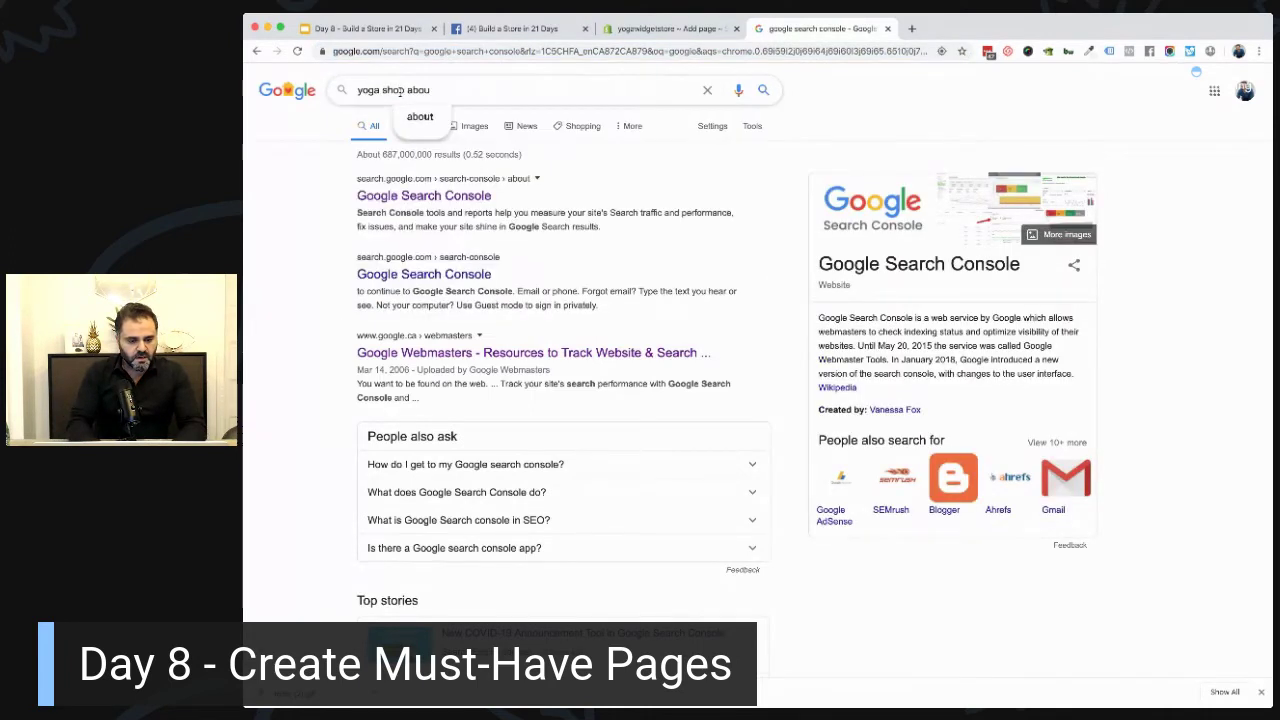
key("Return")
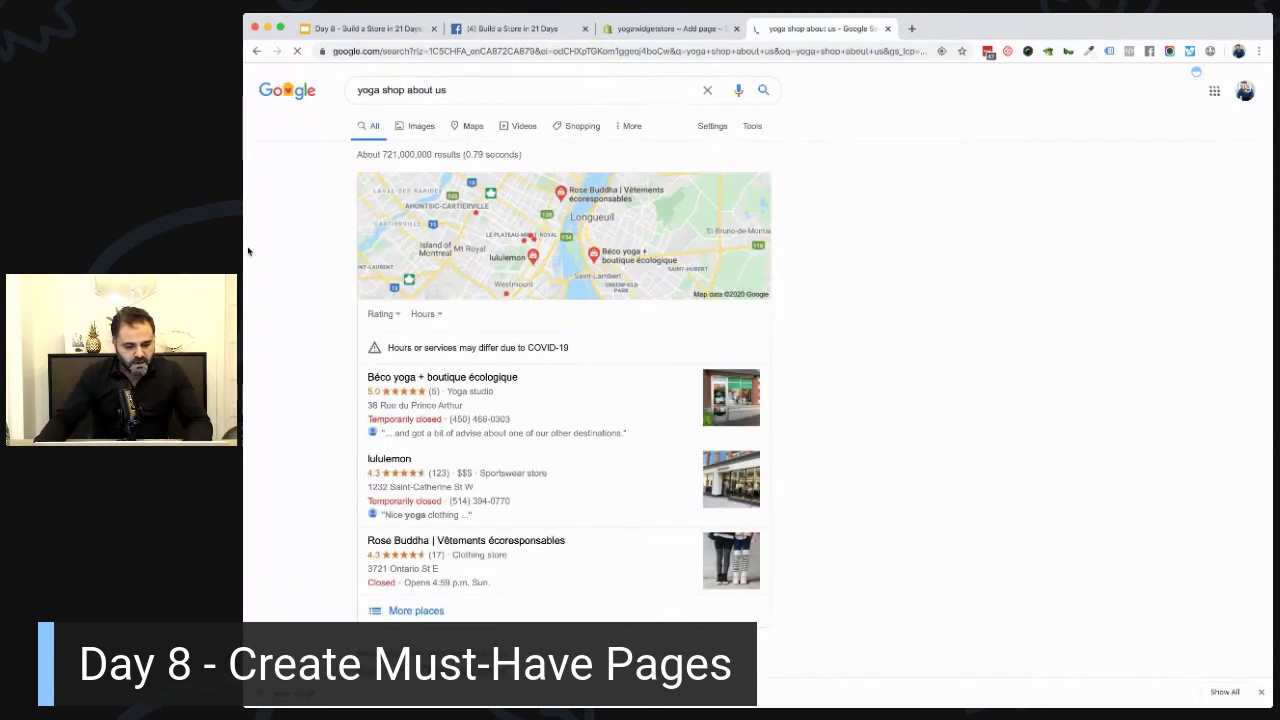
Open The Yoga Shop site from the results, view its About page, and return to the search results.
scroll(309, 266, "down", 5)
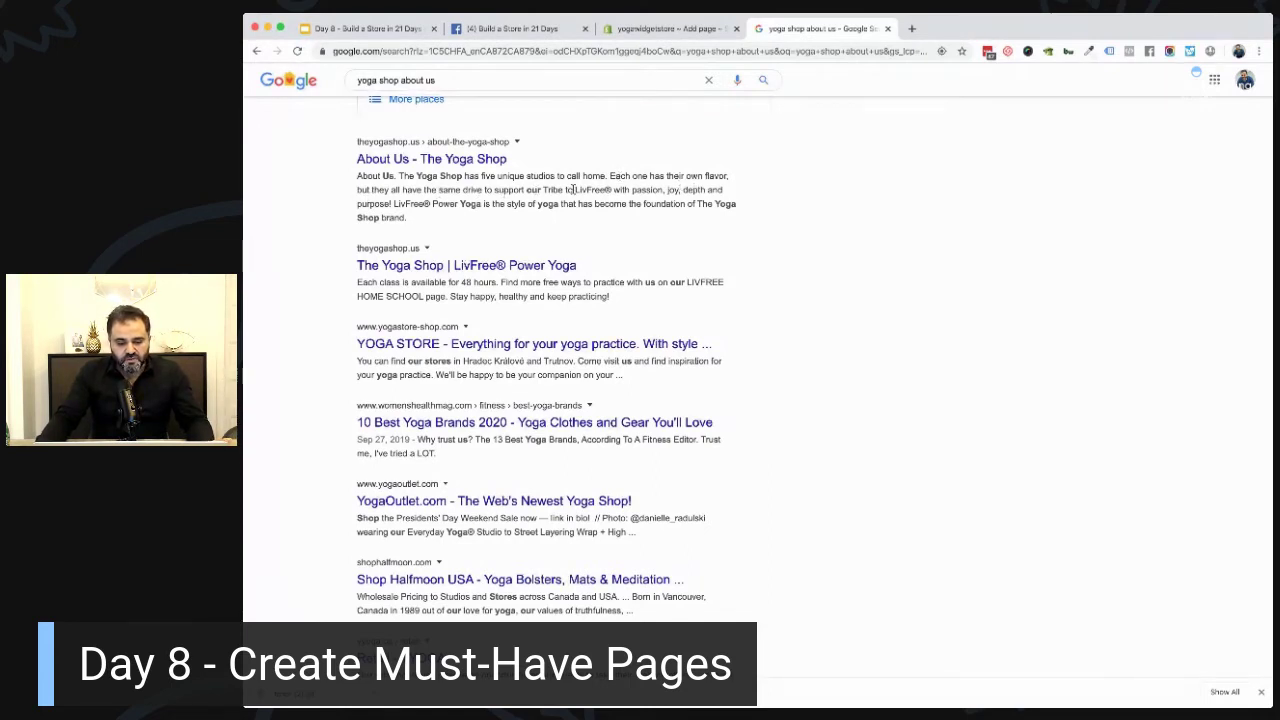
scroll(530, 239, "down", 1)
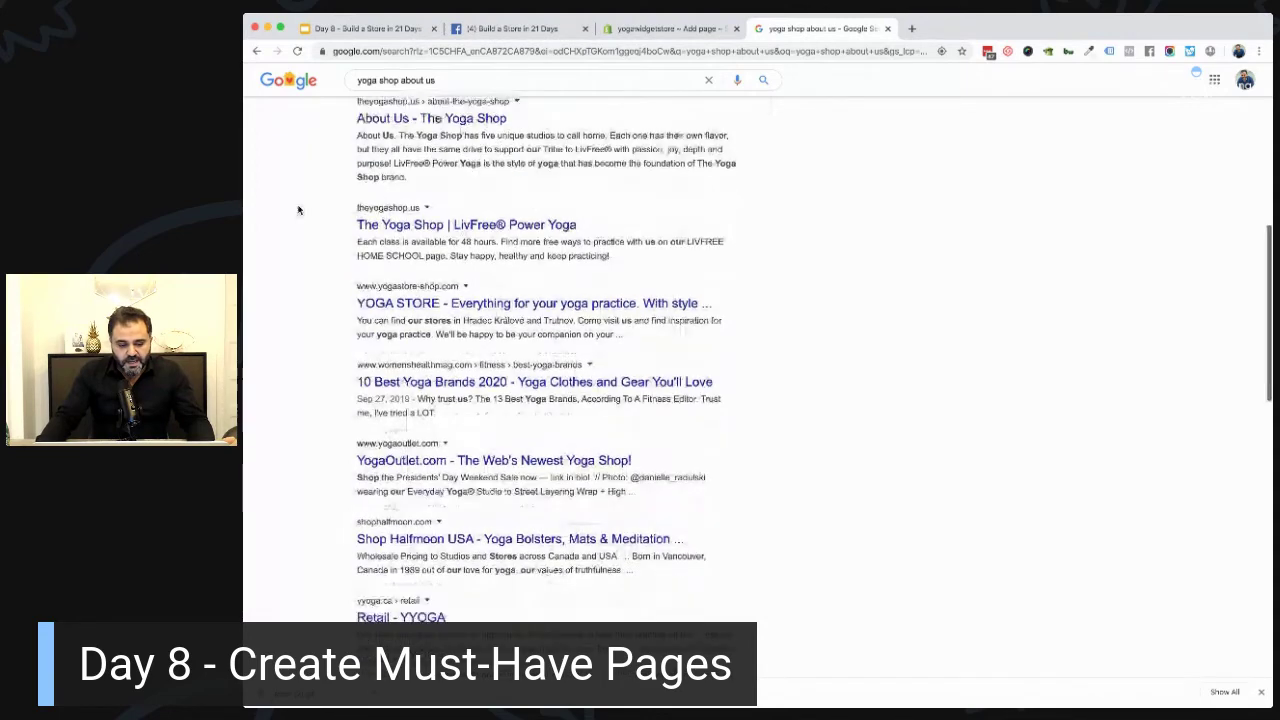
left_click(405, 226)
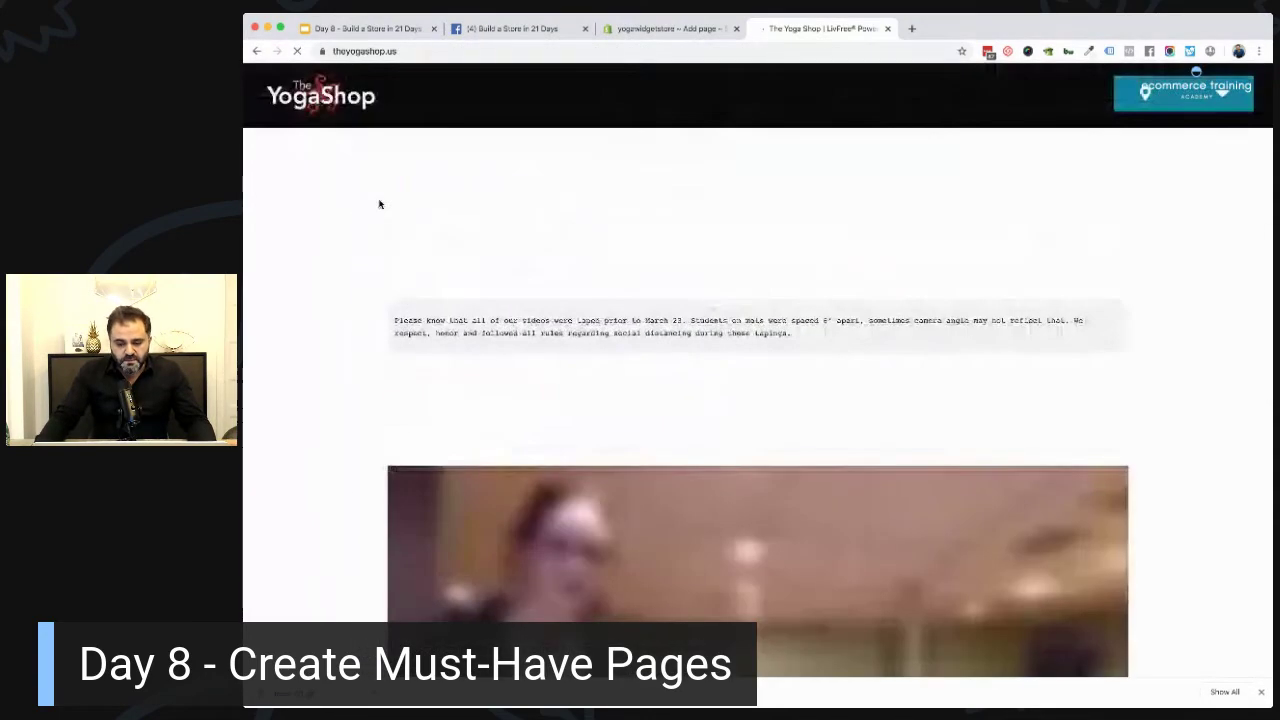
left_click(606, 95)
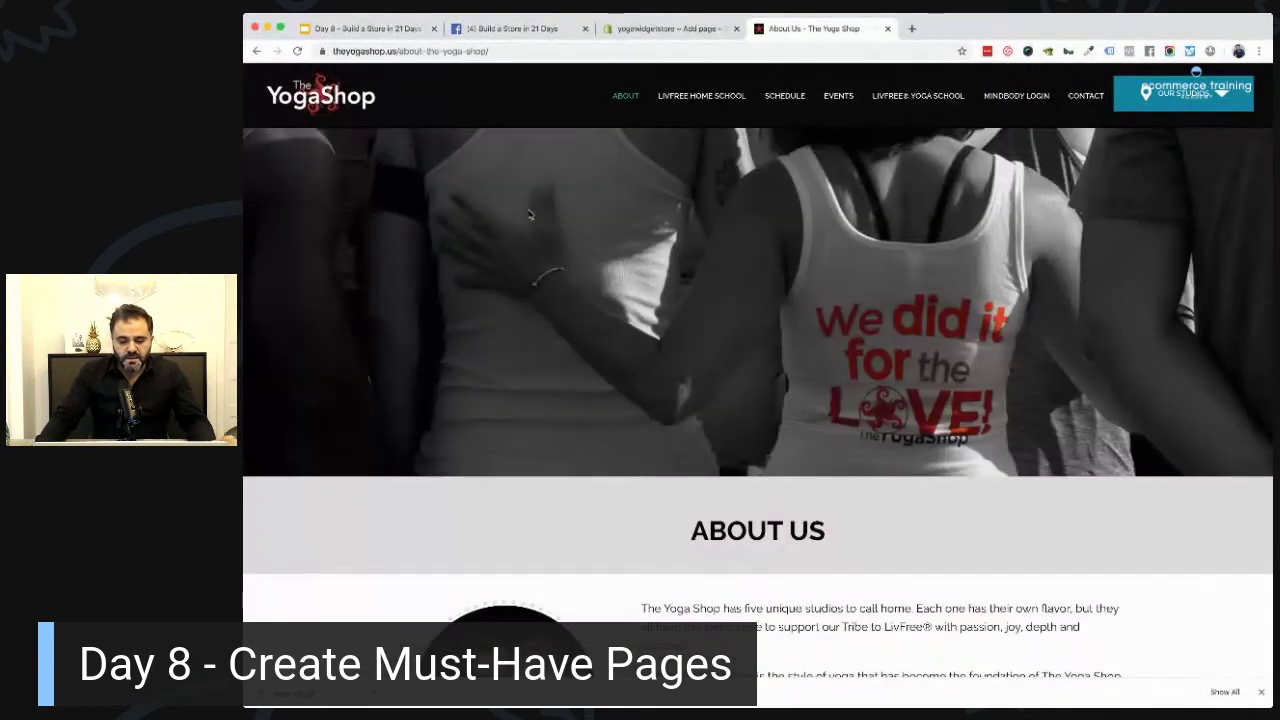
scroll(530, 214, "down", 4)
key("super+Left")
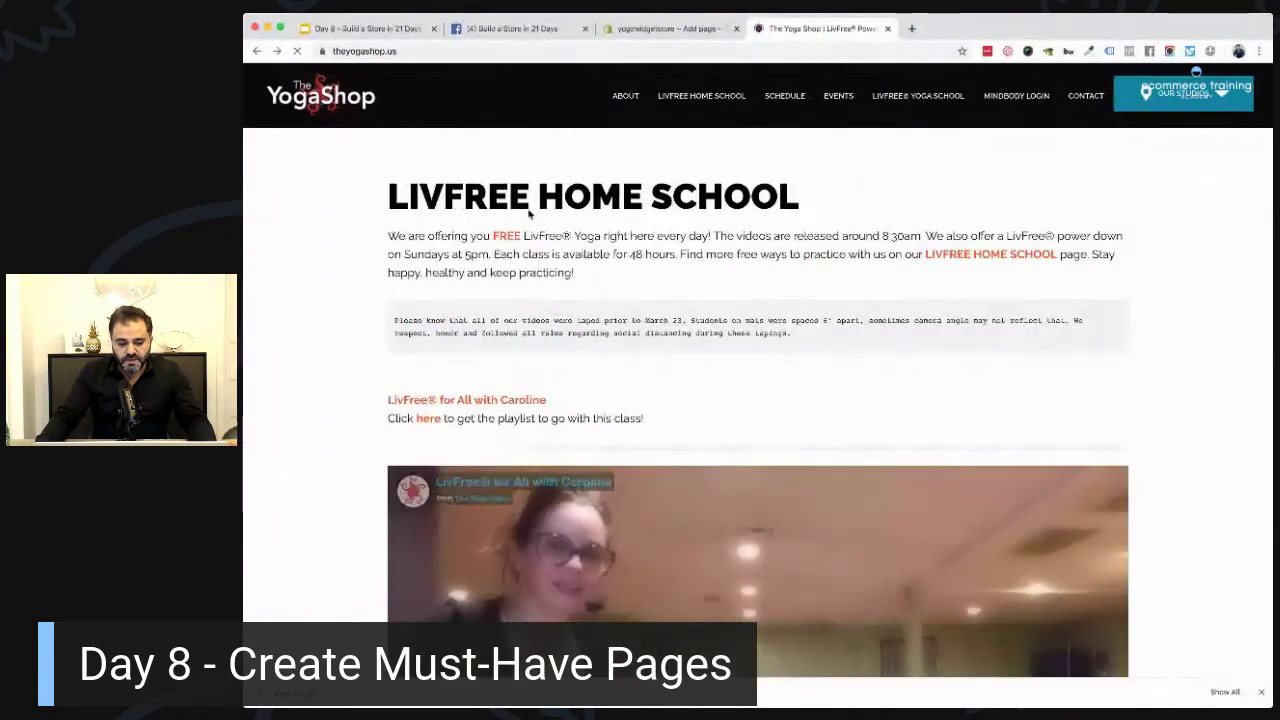
key("super+Left")
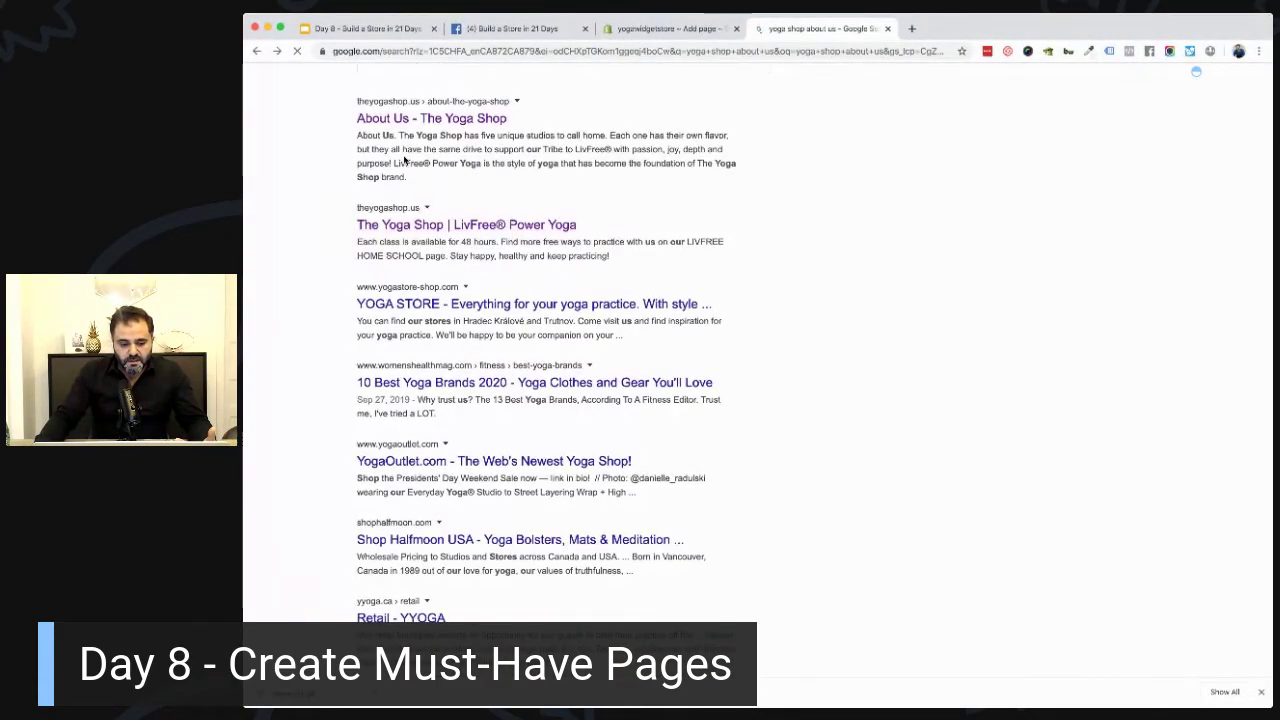
Examine the description and title of the "About Us - The Yoga Shop" result, and switch back to the Shopify page editor.
left_click_drag(556, 165, 360, 145)
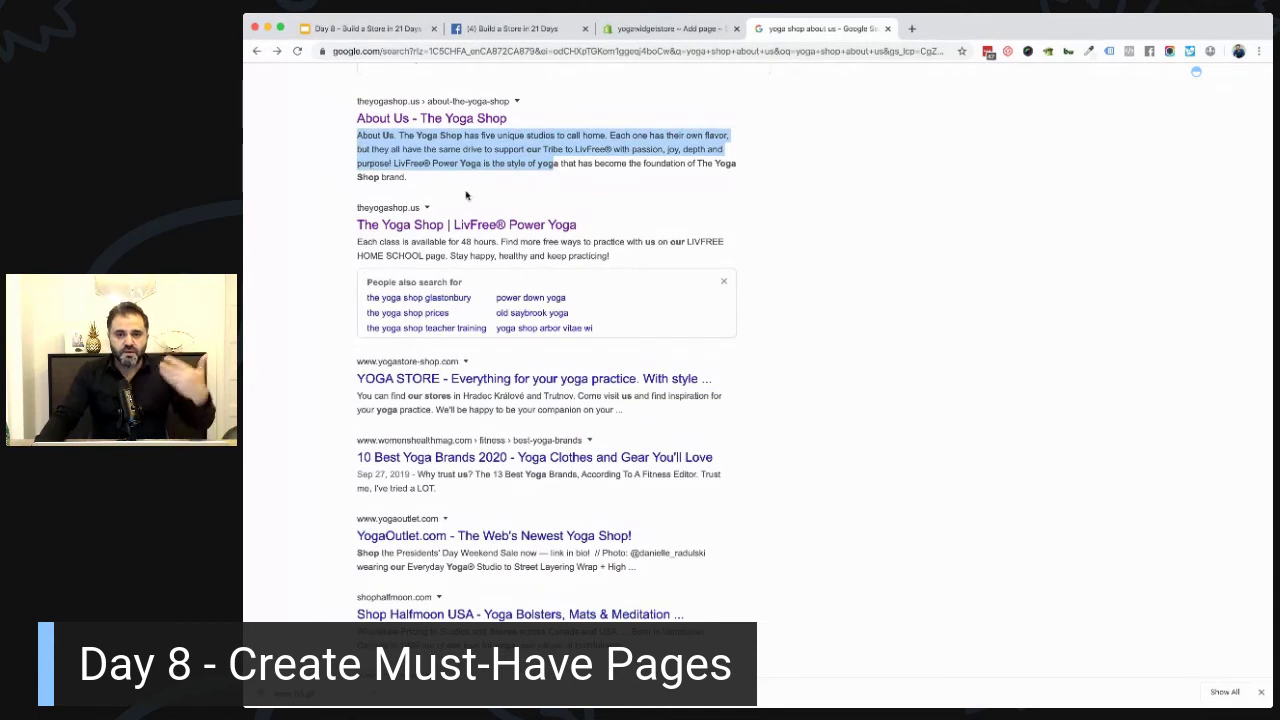
scroll(609, 186, "up", 2)
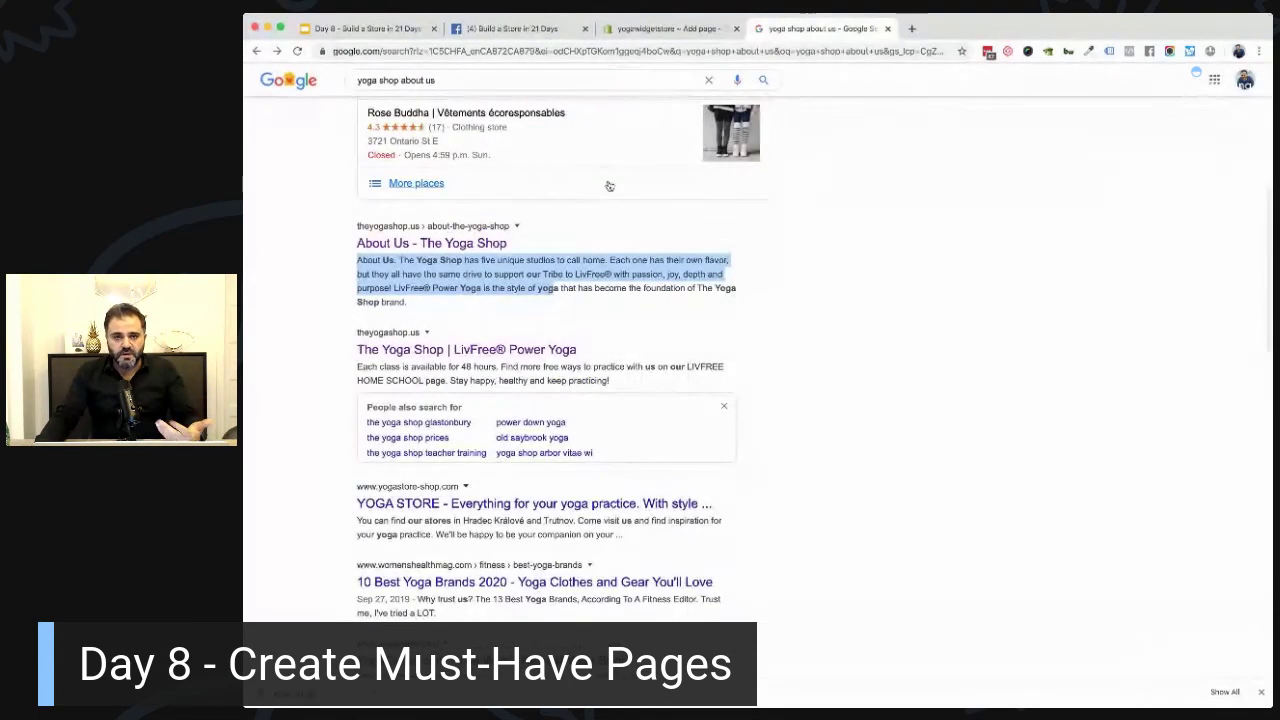
left_click(526, 244)
left_click_drag(526, 244, 356, 244)
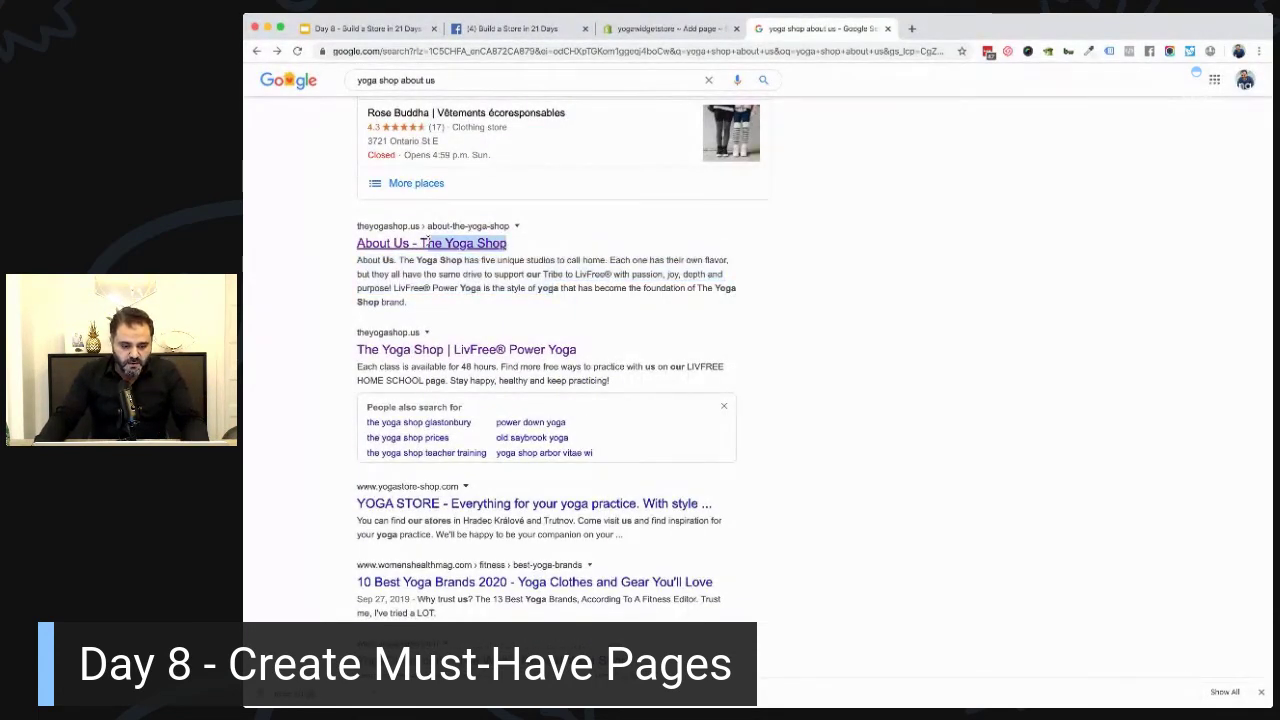
left_click(663, 29)
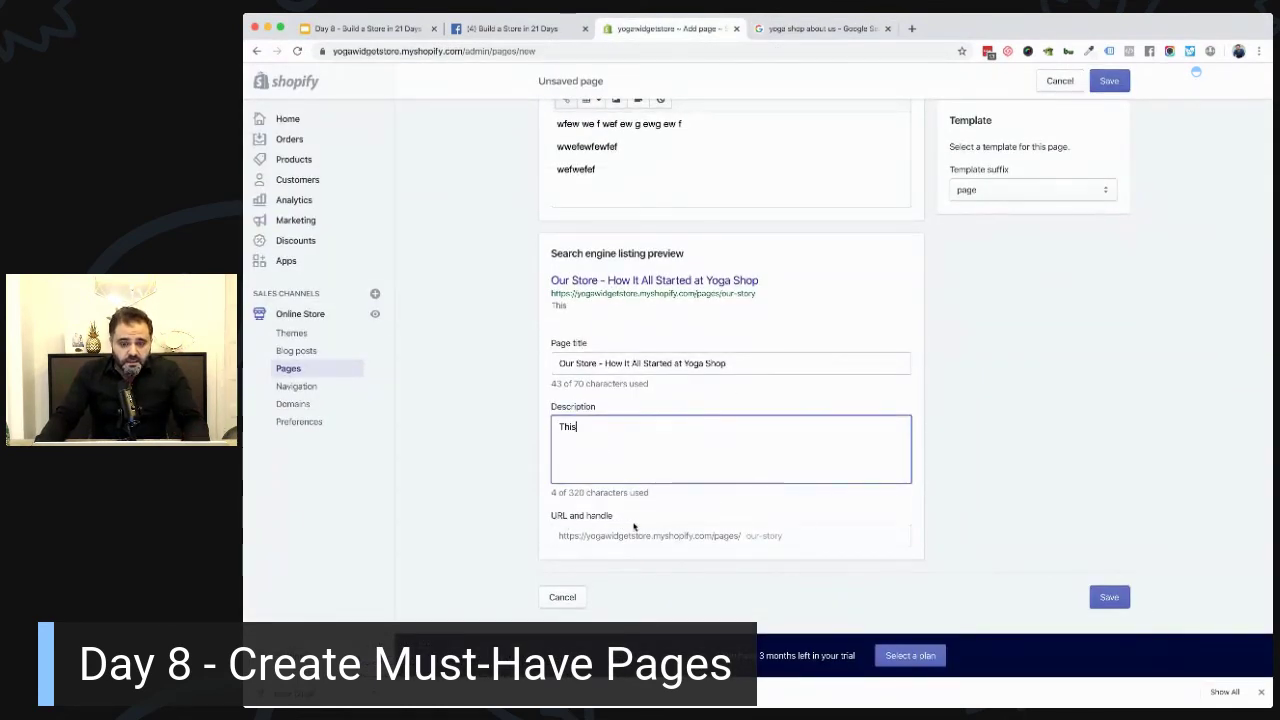
Enter our-story as the page's URL handle, and replace it with about.
left_click(791, 537)
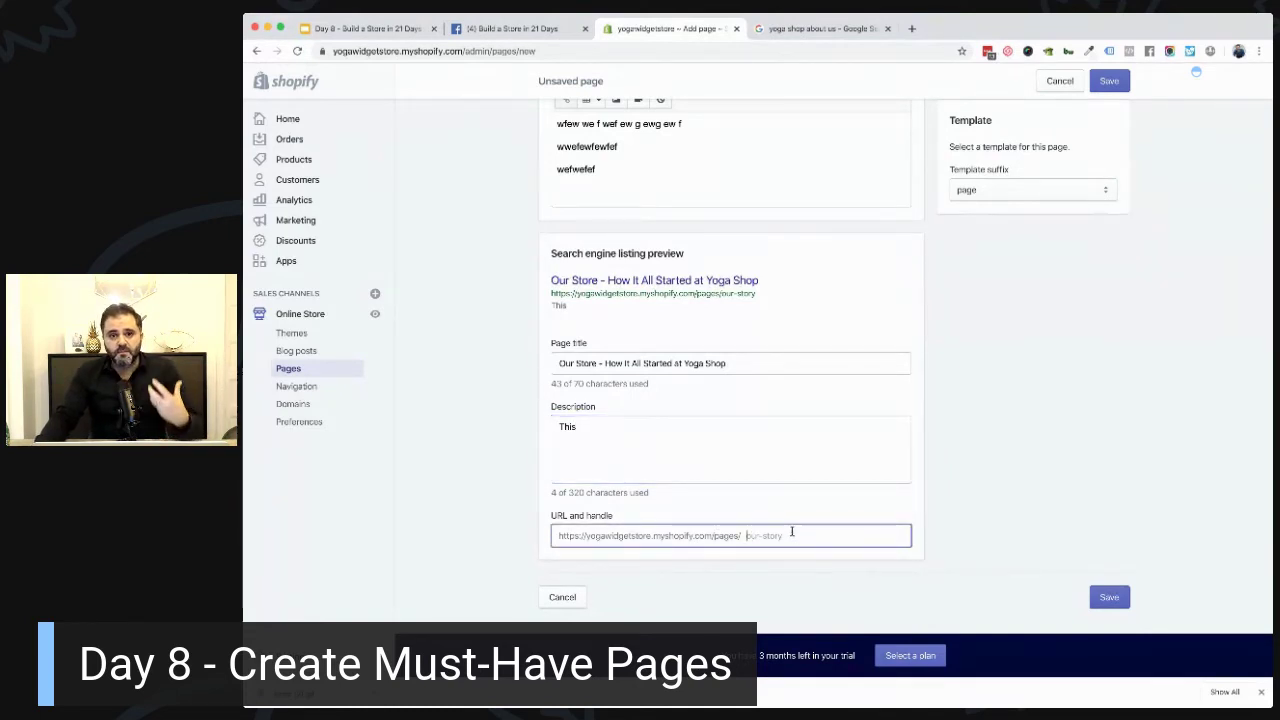
type("o")
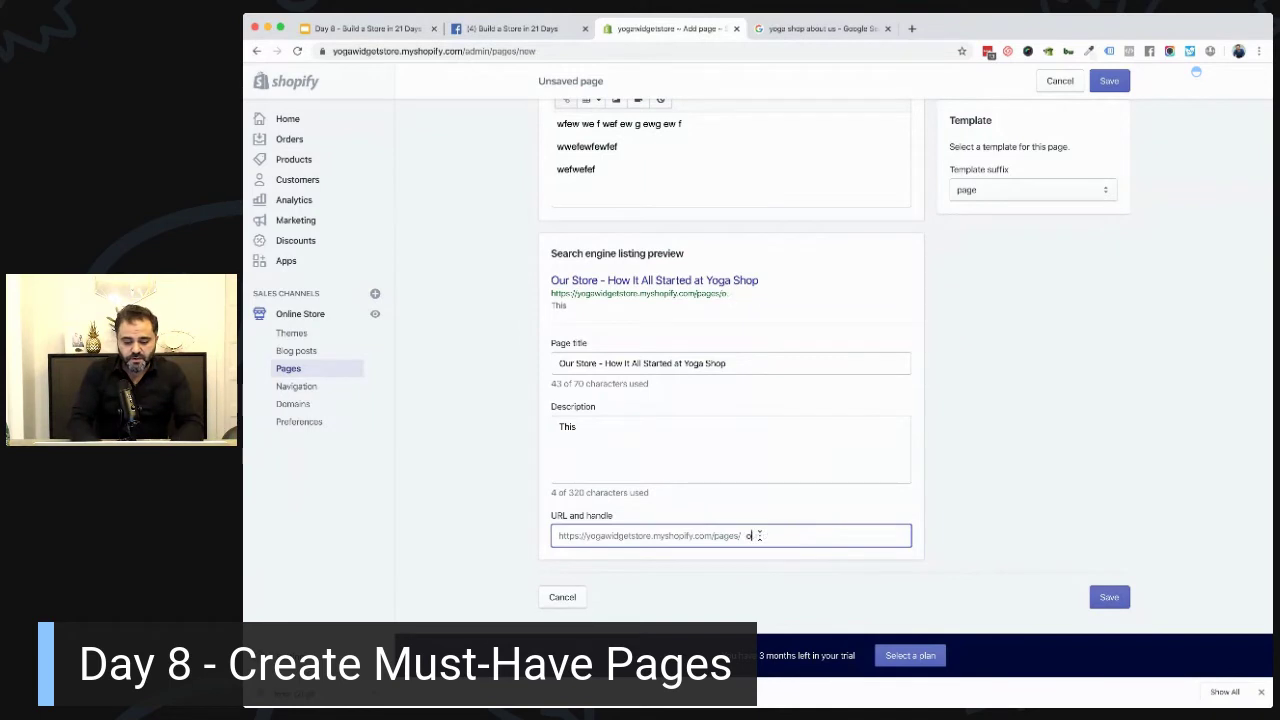
type("ur-story")
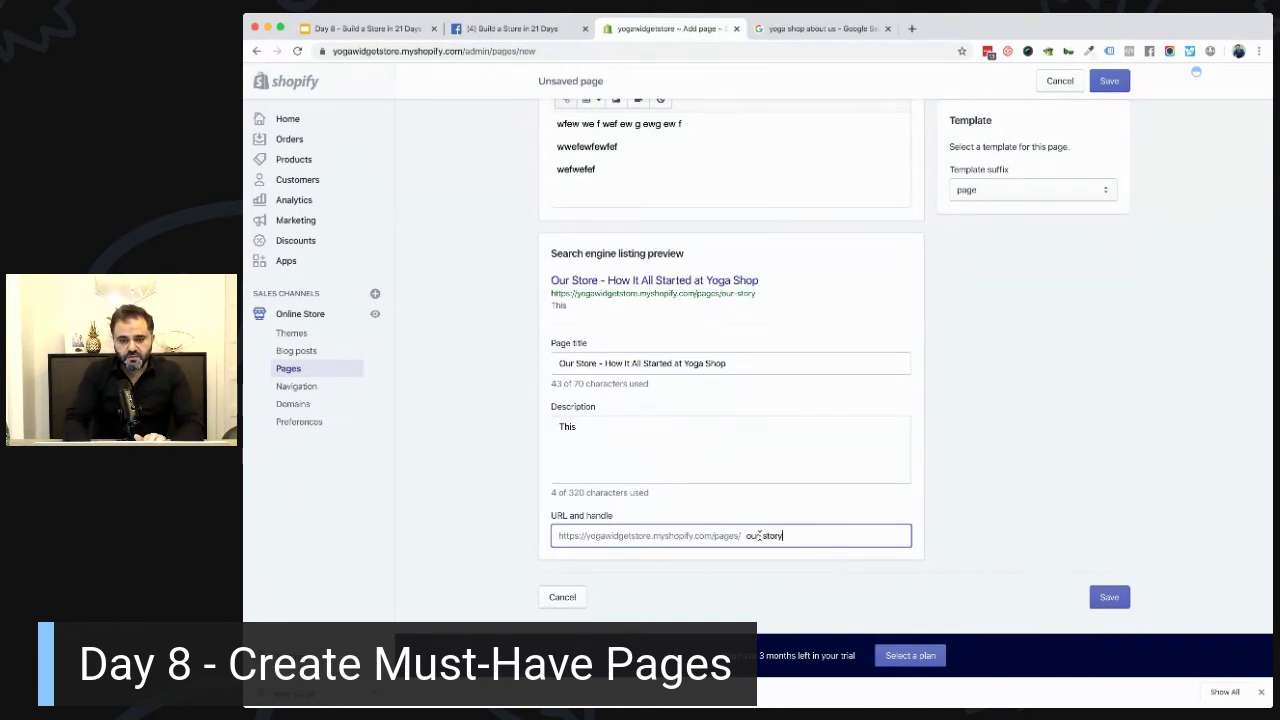
key("super+a")
type("ab")
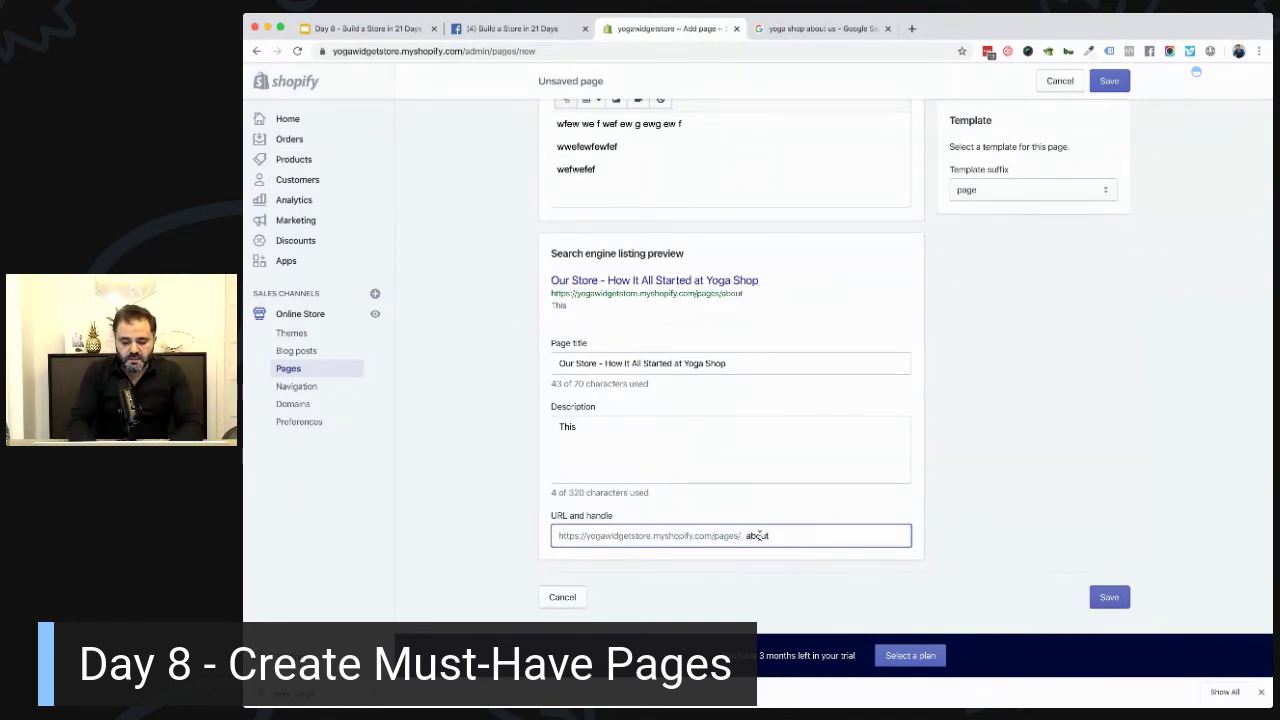
Replace the page's URL handle with yoga-mats.
key("BackSpace")
key("BackSpace")
key("BackSpace")
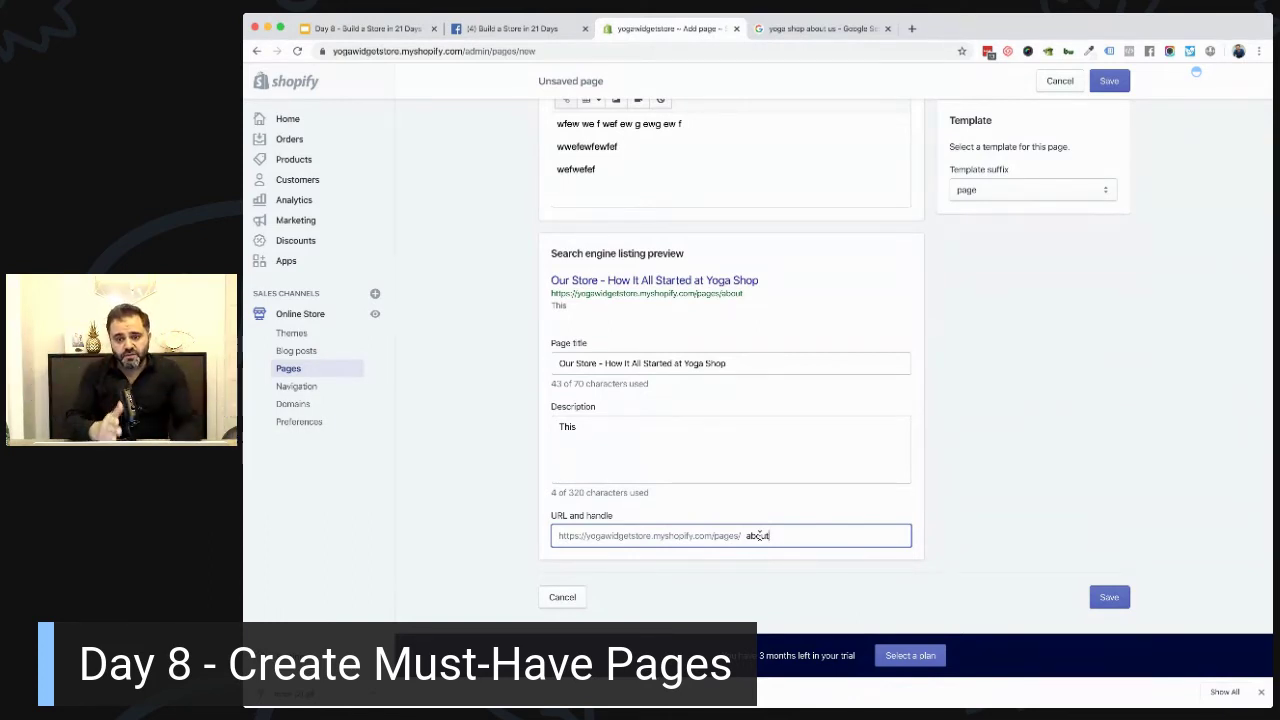
key("BackSpace")
type("y")
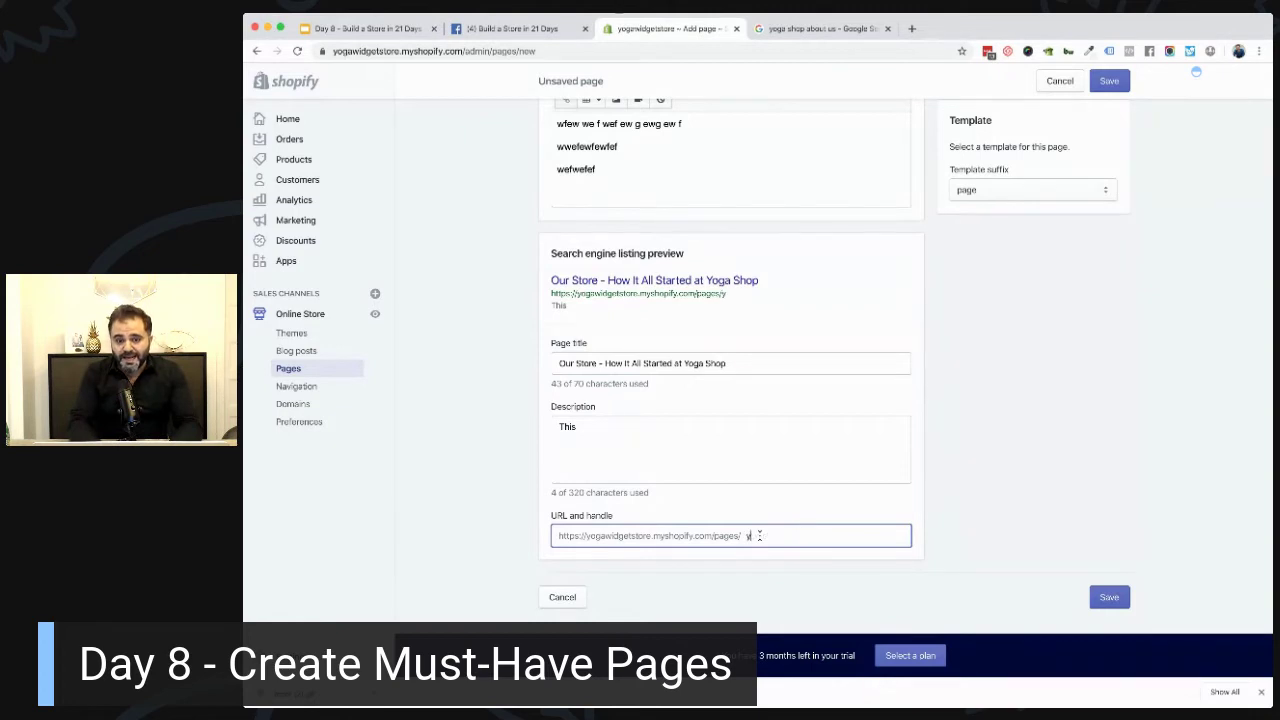
type("oga-")
key("BackSpace")
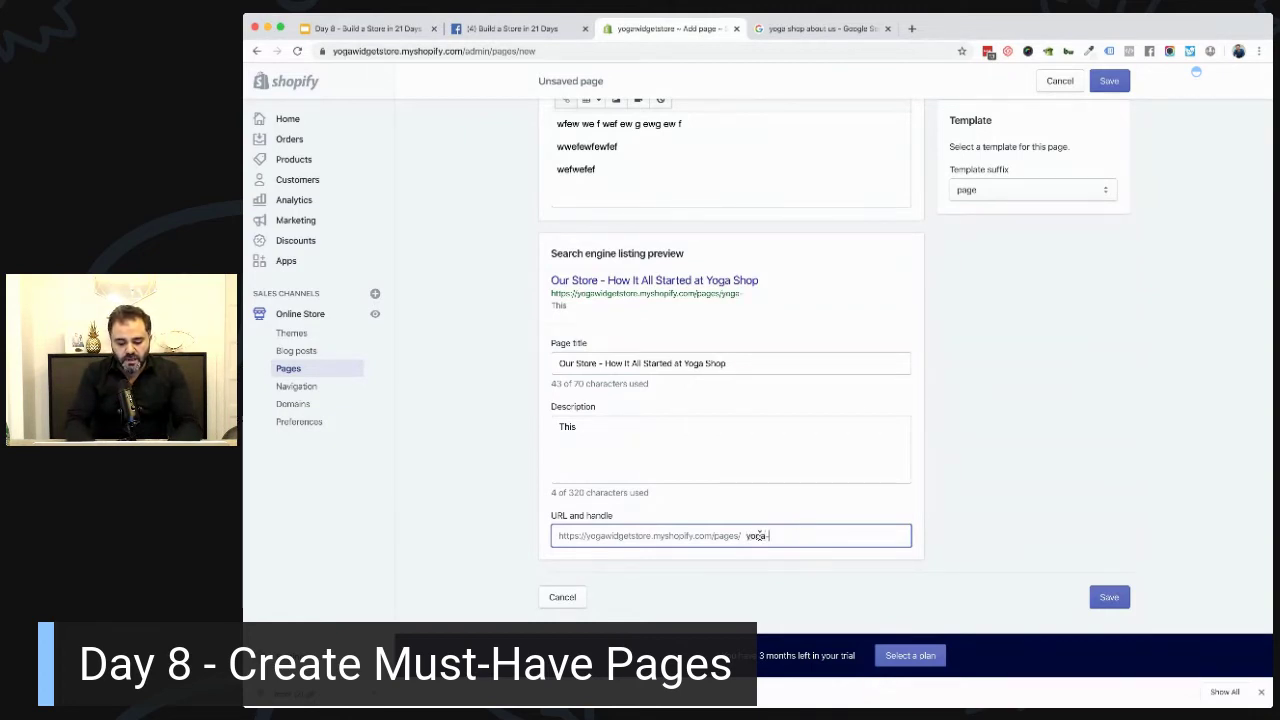
type("-mats")
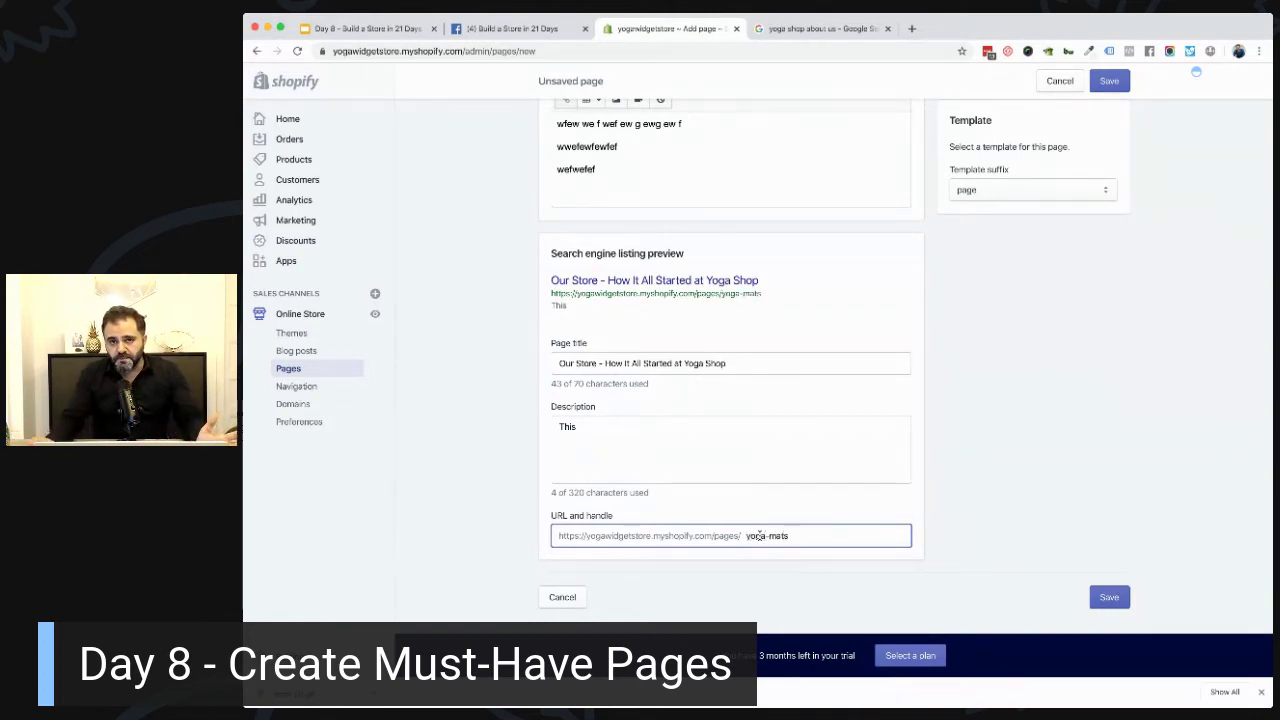
Replace the yoga-mats URL handle with about.
key("BackSpace")
key("BackSpace")
key("BackSpace")
key("BackSpace")
key("BackSpace")
key("BackSpace")
key("BackSpace")
key("BackSpace")
type("about")
left_click(975, 477)
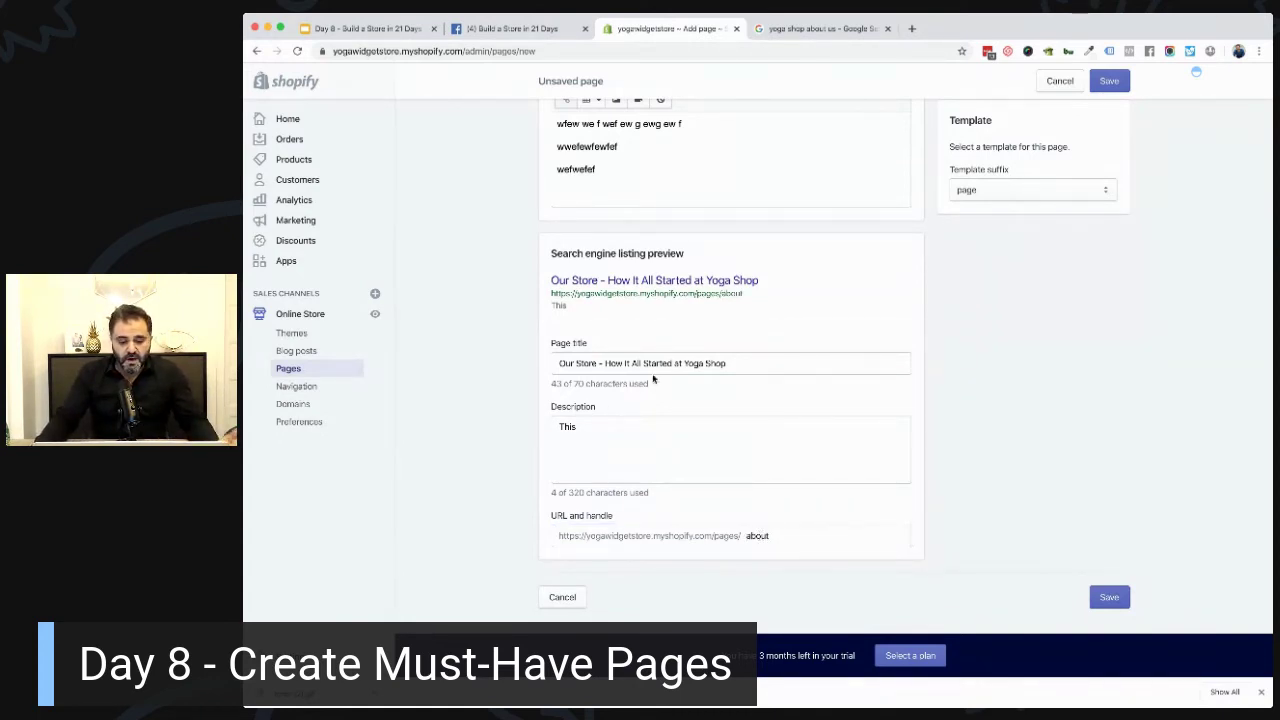
Correct the search engine page title to "Our Story - How It All Started at Yoga Shop".
left_click(601, 364)
key("BackSpace")
type("y")
Set the page's URL handle to our-story and save the Our Story page.
left_click(808, 536)
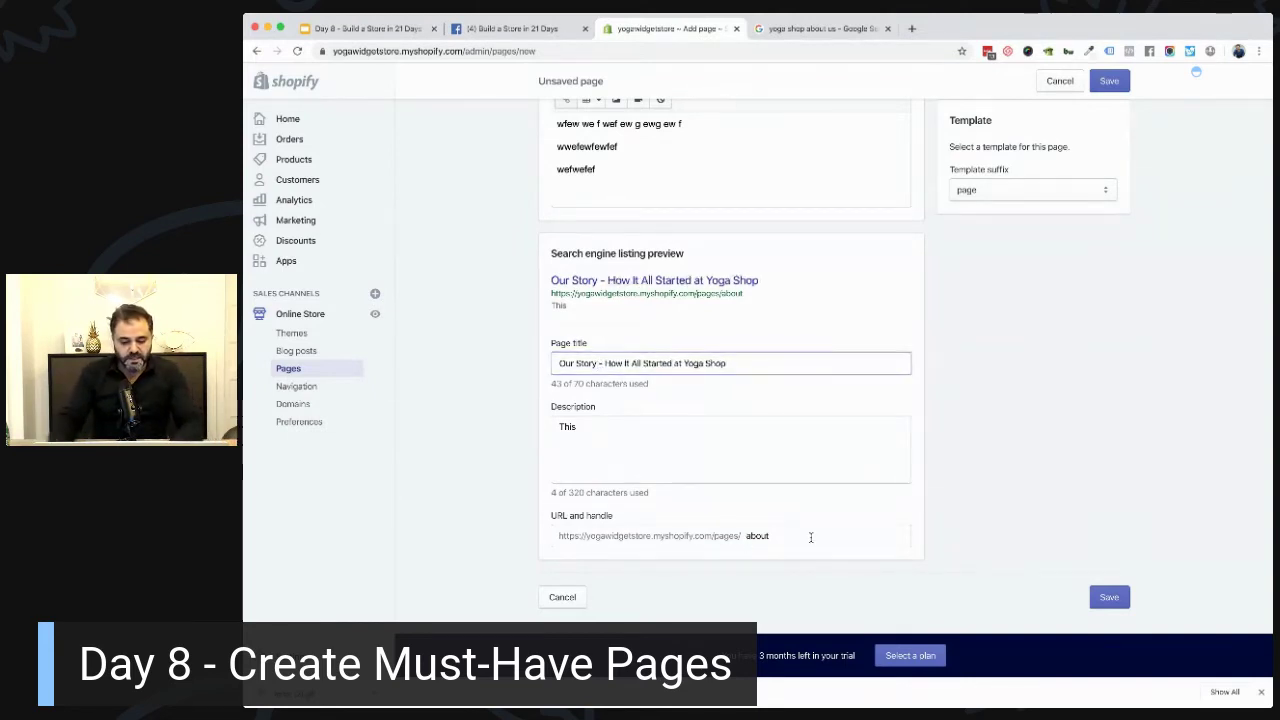
key("BackSpace")
key("BackSpace")
type("our-story")
left_click(946, 431)
scroll(947, 430, "up", 3)
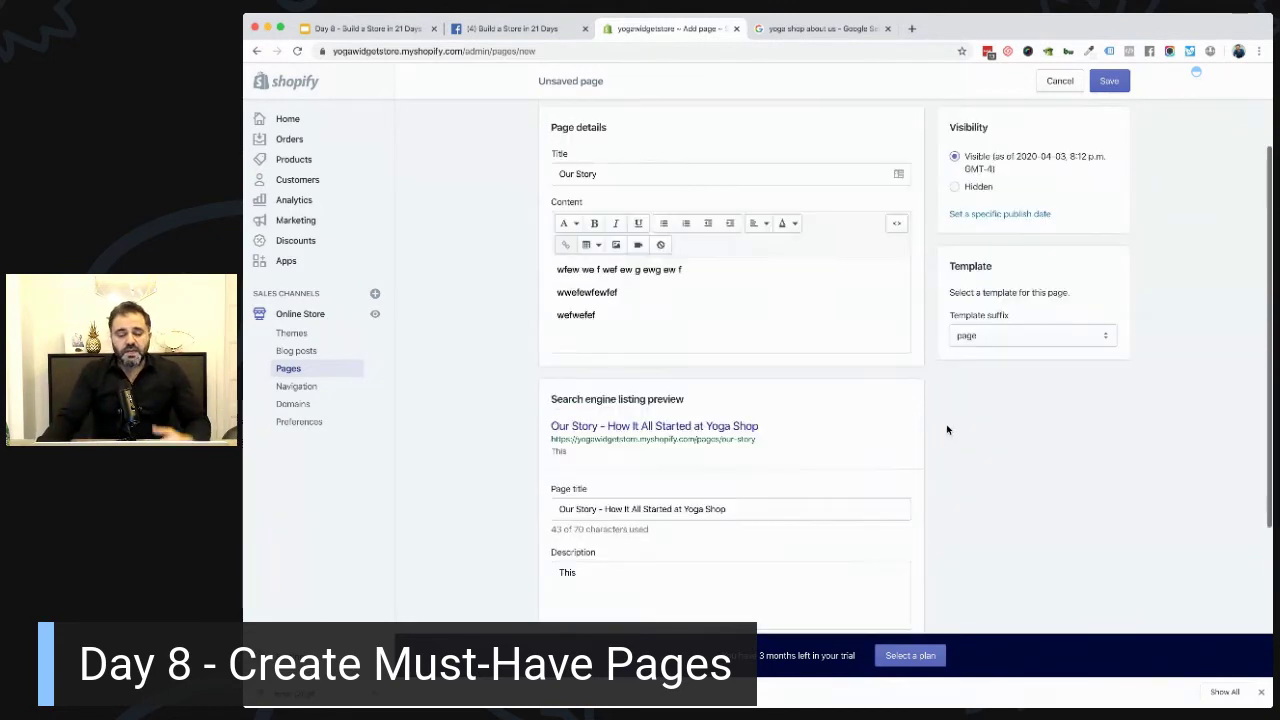
scroll(917, 354, "up", 1)
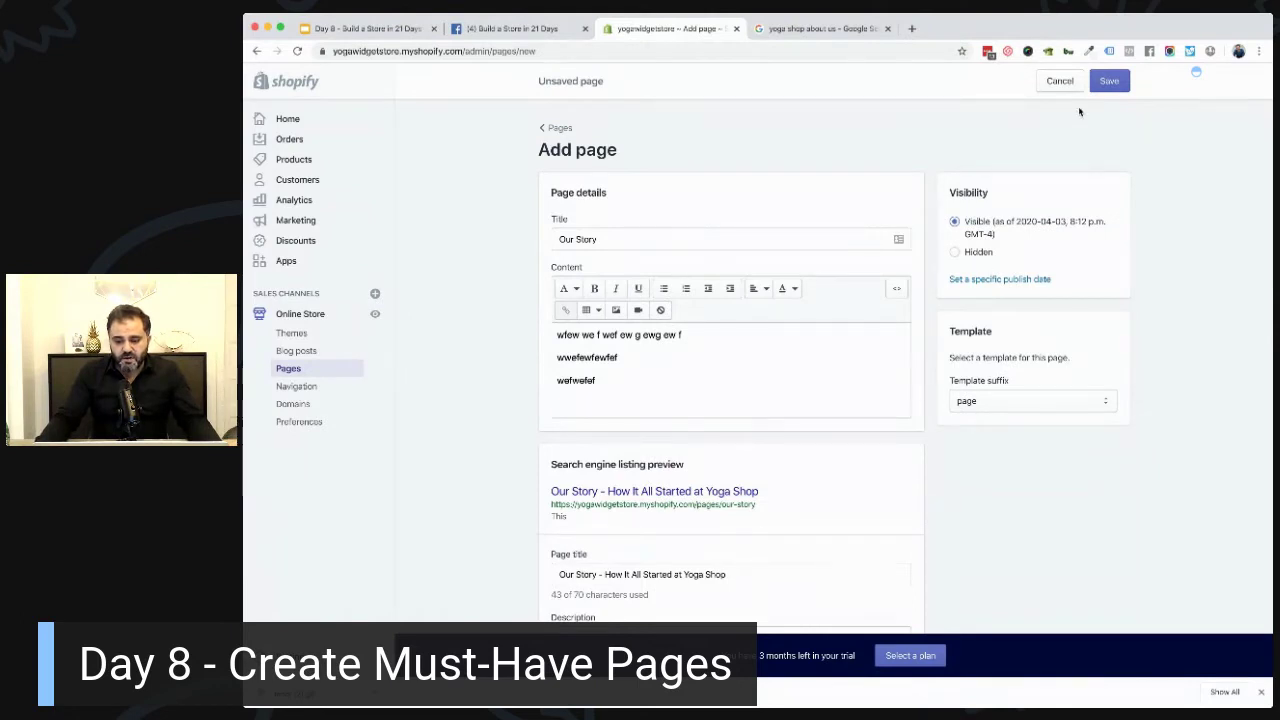
left_click(1112, 82)
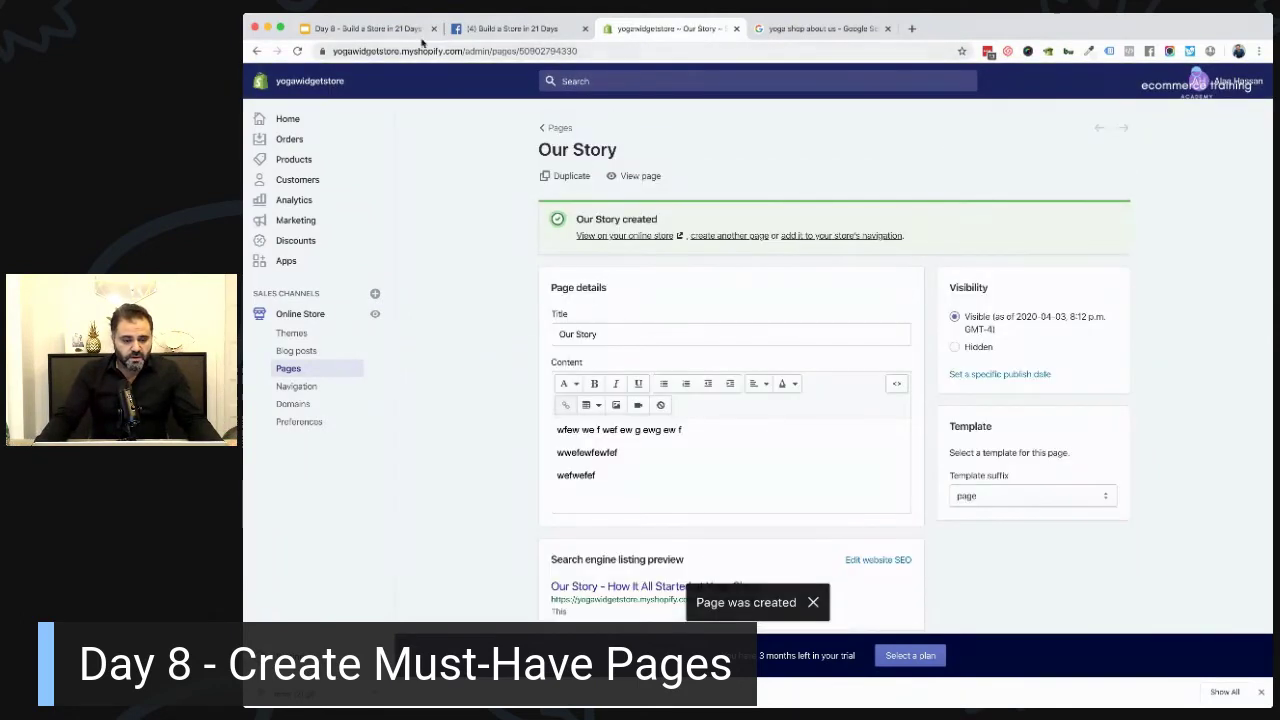
Check the must-have pages list in the Day 8 Google Slides deck, and return to the saved Our Story page in Shopify.
left_click(370, 28)
left_click(309, 408)
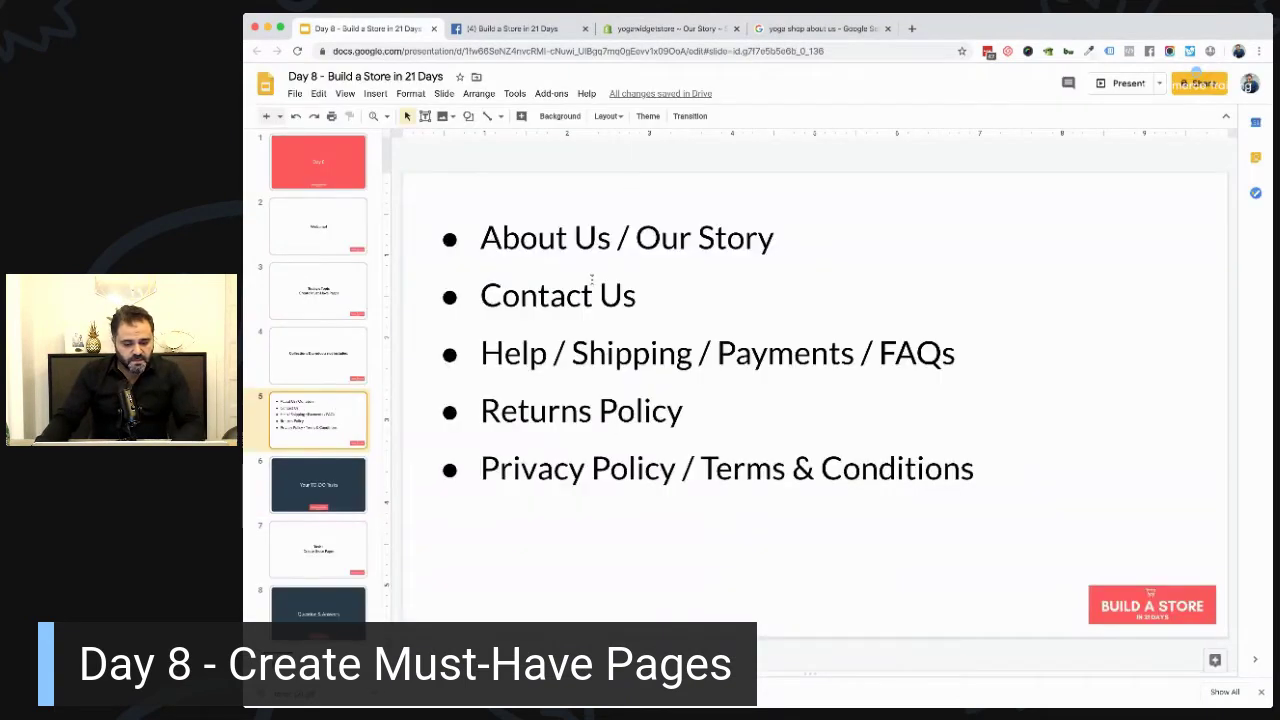
left_click(630, 28)
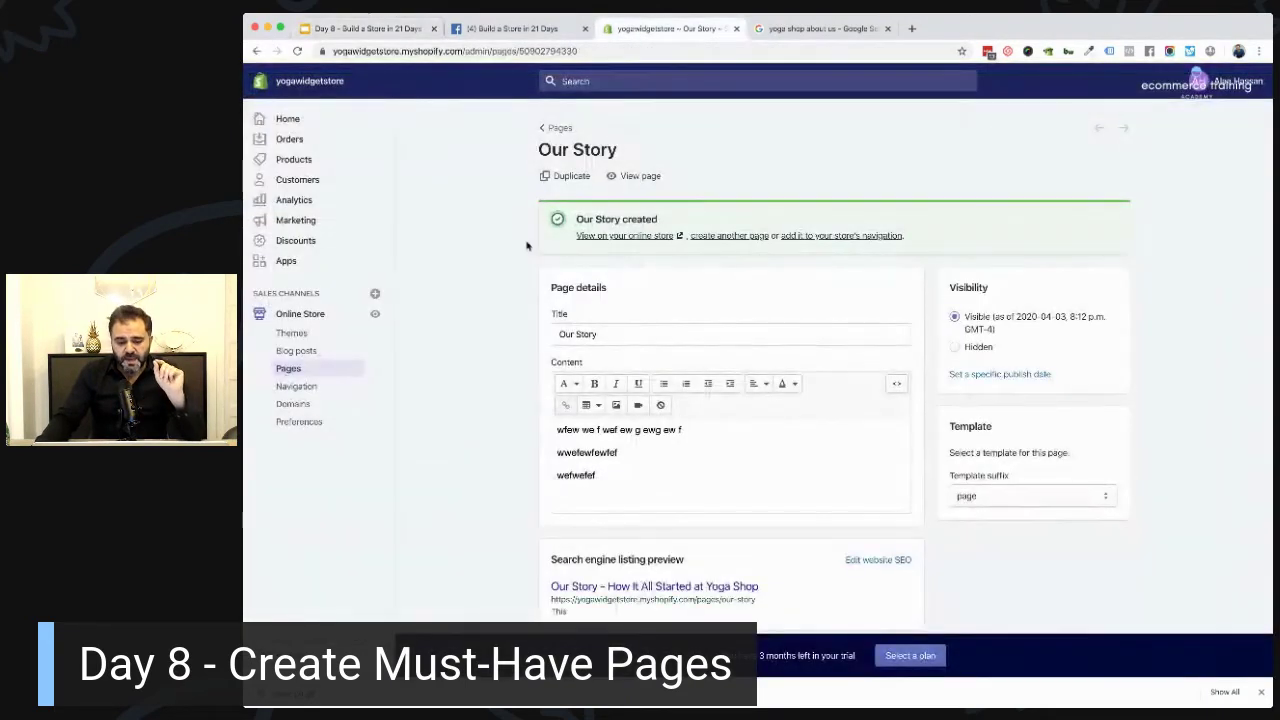
scroll(527, 245, "down", 2)
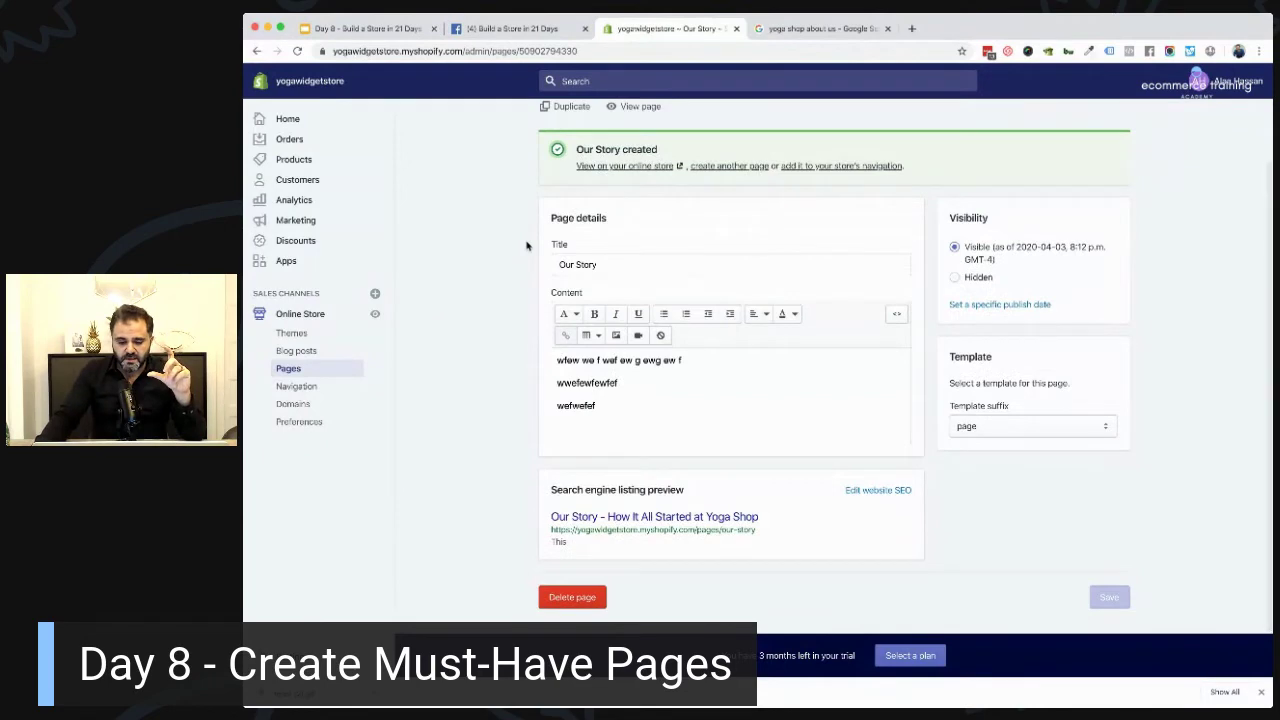
scroll(500, 344, "up", 2)
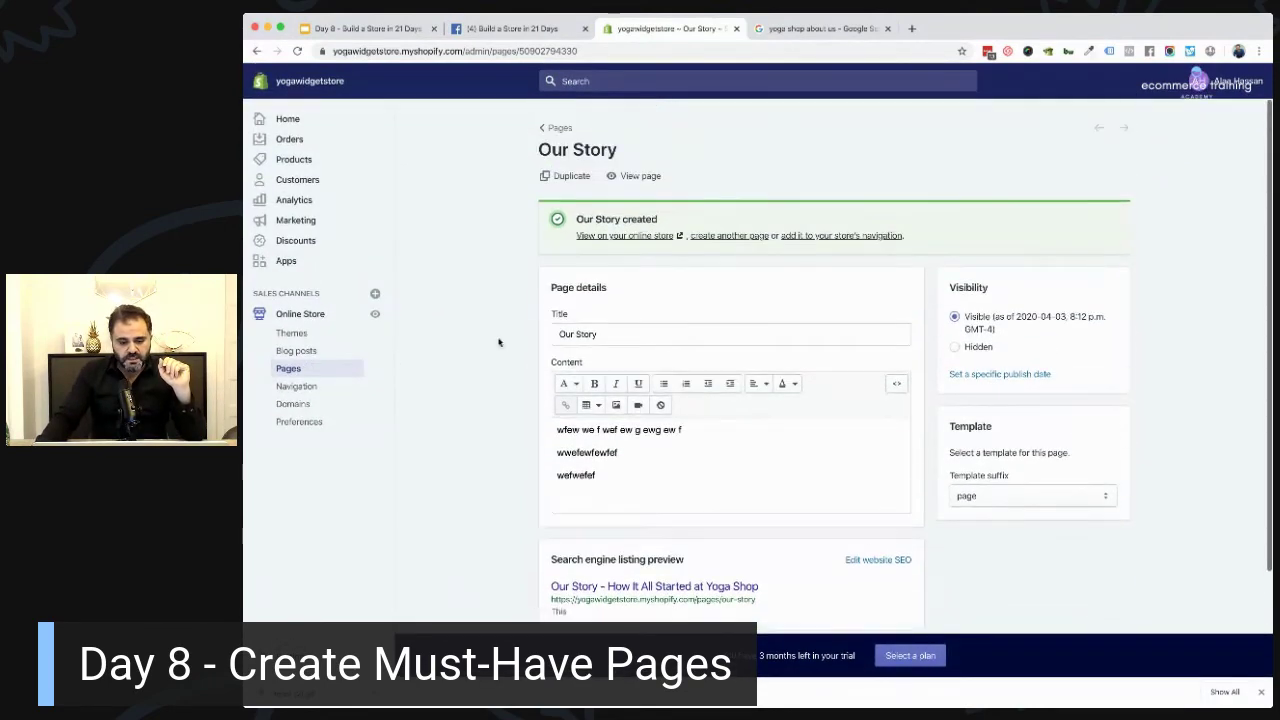
Add another store page and title it "Contact Us".
left_click(290, 368)
left_click(1226, 150)
left_click(649, 237)
type("C")
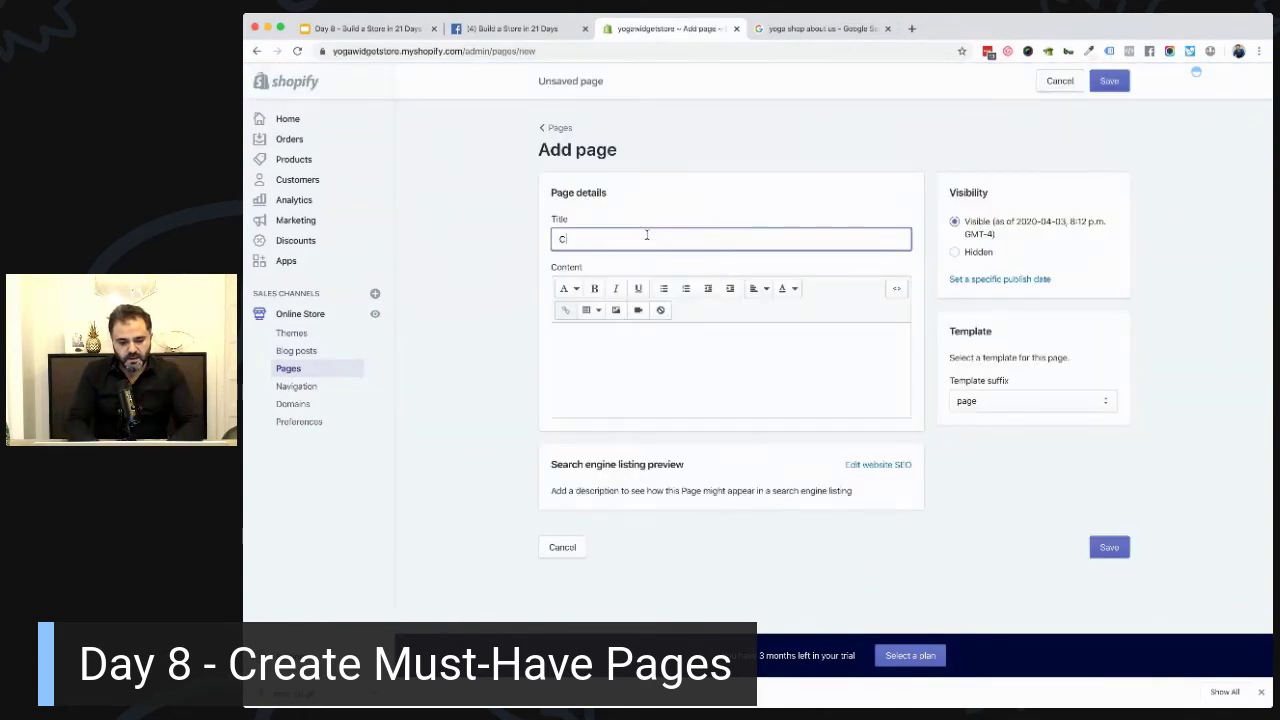
type("ontact Us")
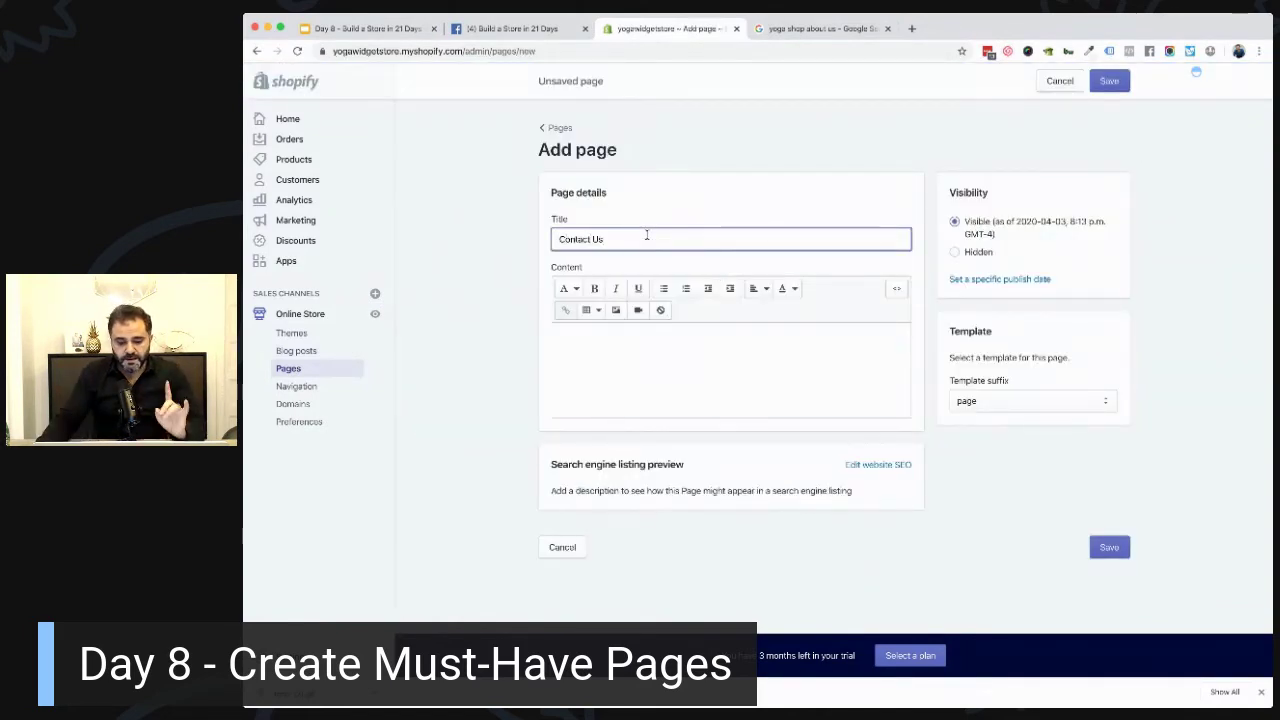
Save the Contact Us page with empty content and the page template, and view it on the online store.
left_click(669, 347)
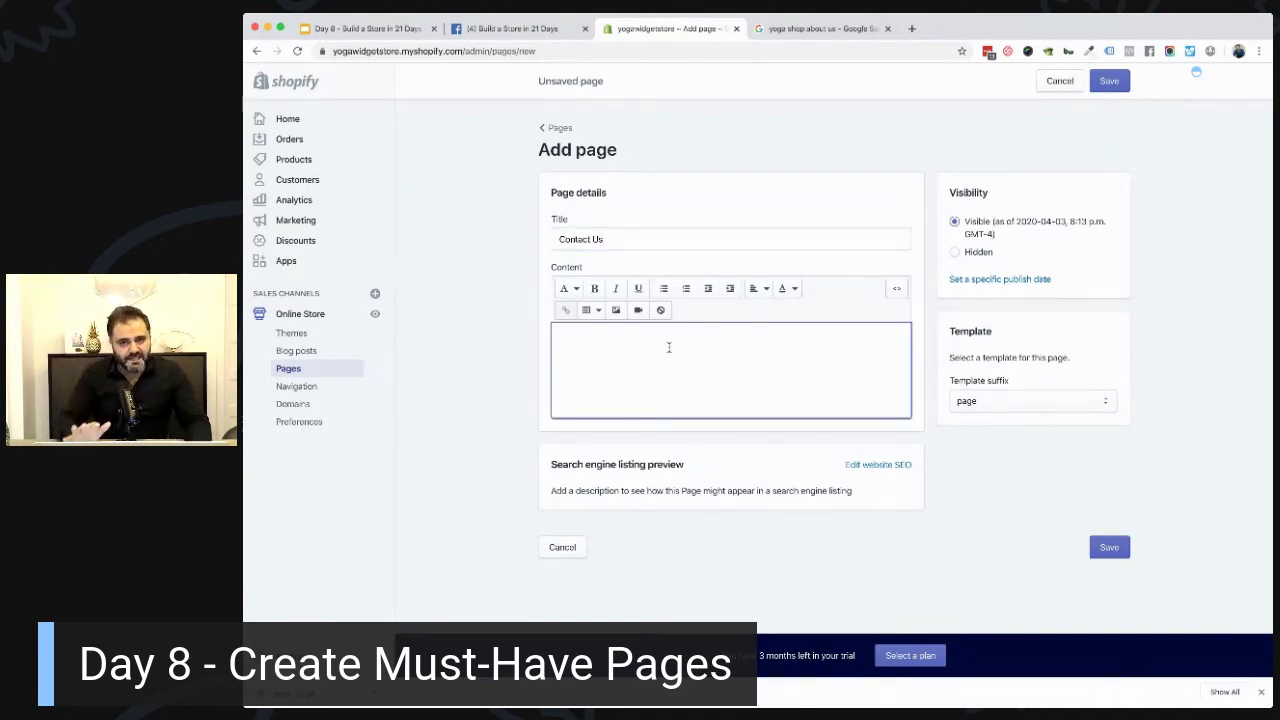
left_click(617, 237)
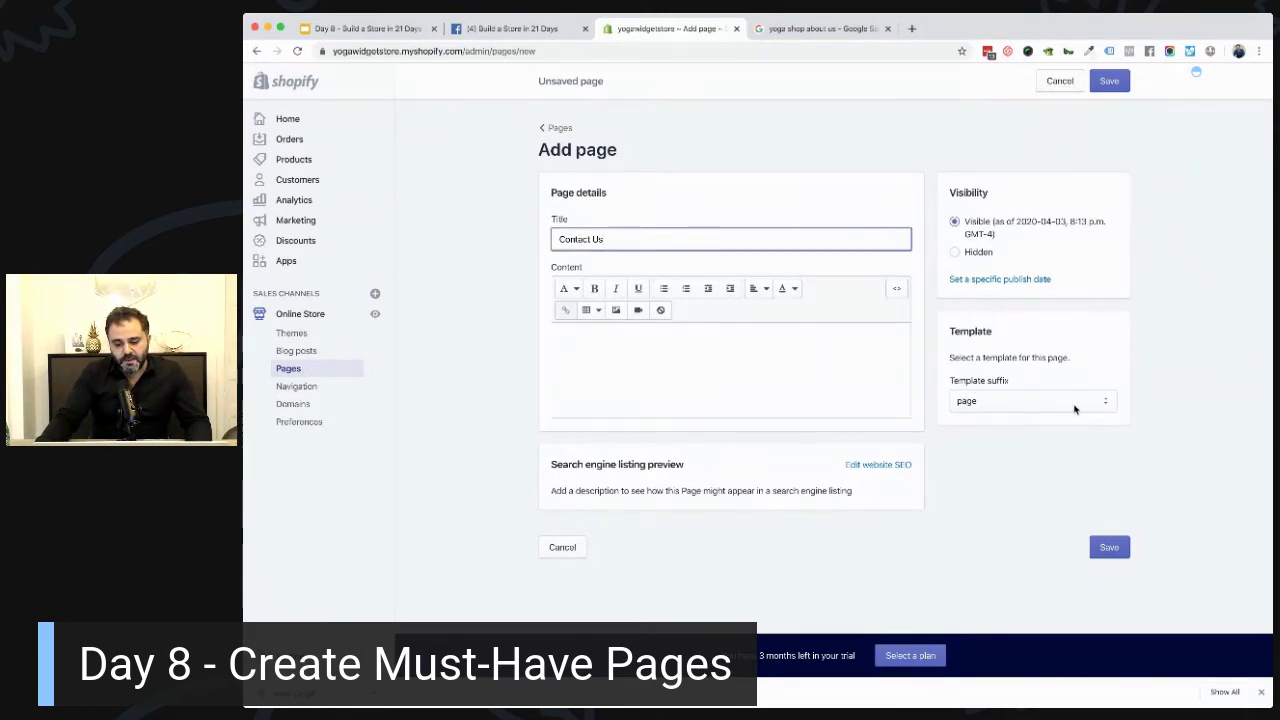
left_click(1106, 405)
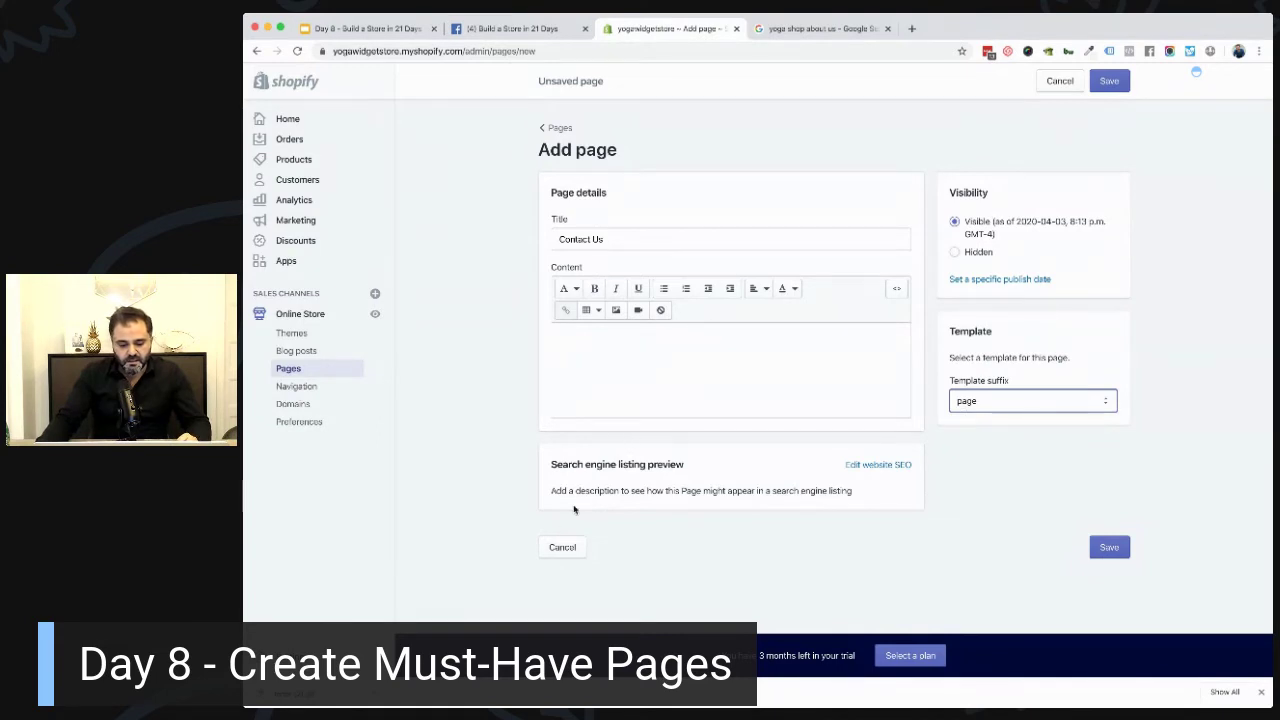
left_click(1100, 82)
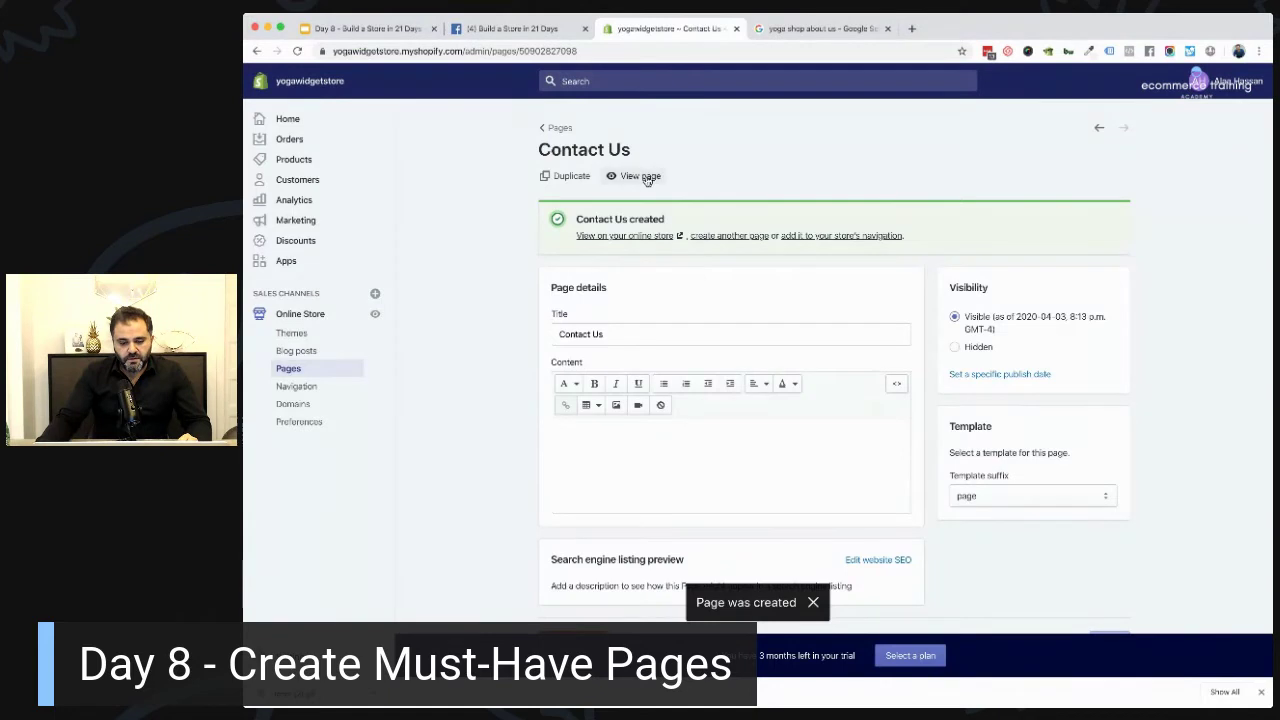
left_click(646, 180)
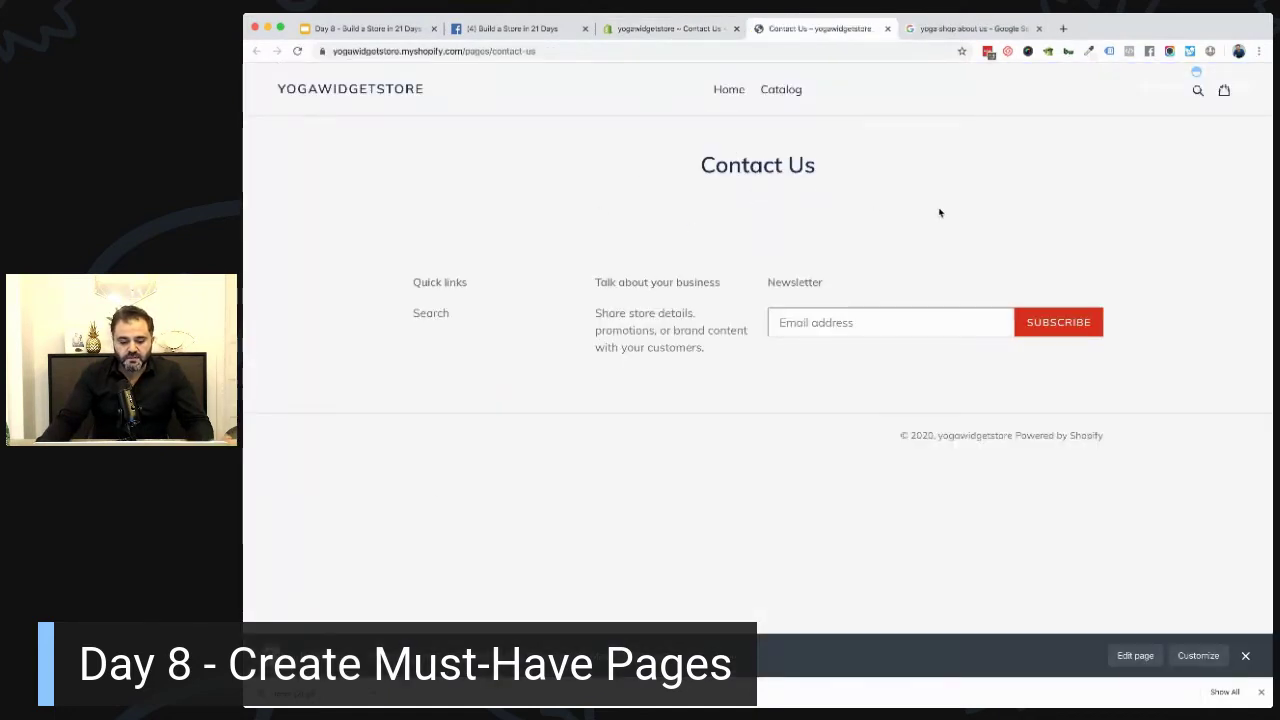
Change the Contact Us page's template suffix to page.contact, save it, and reload the page on the online store.
left_click(644, 29)
scroll(491, 231, "down", 1)
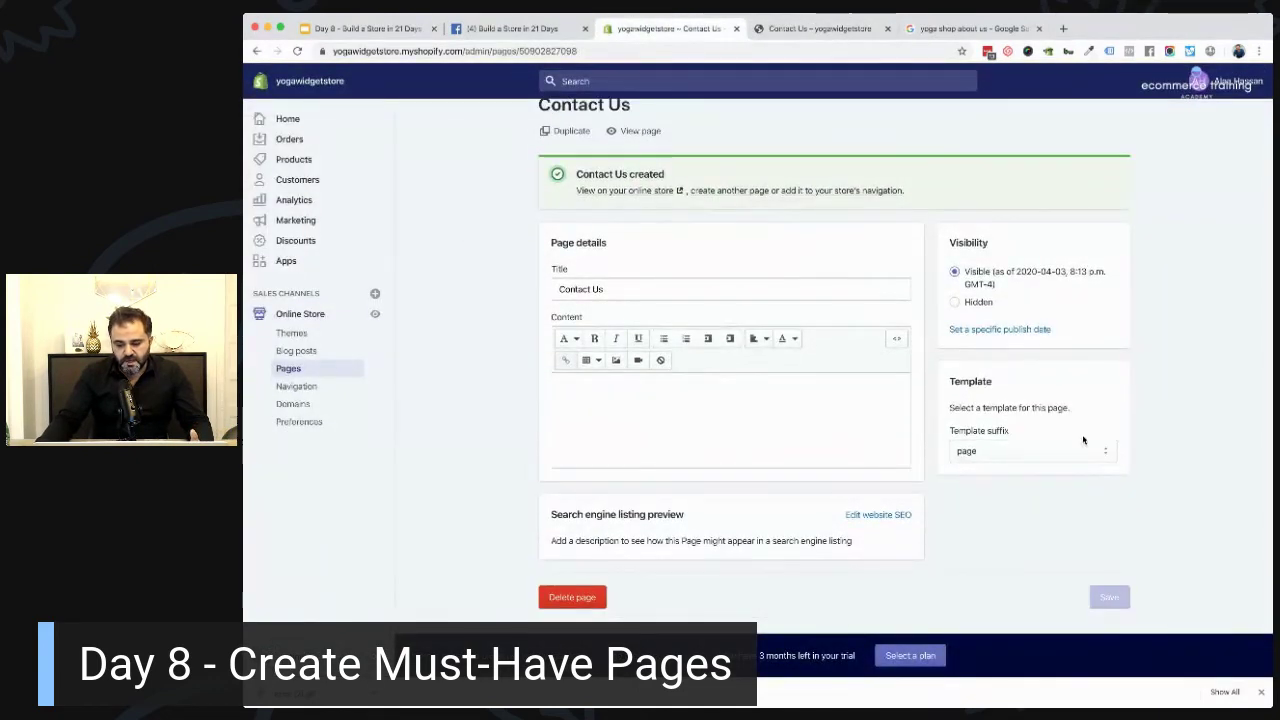
key("Down")
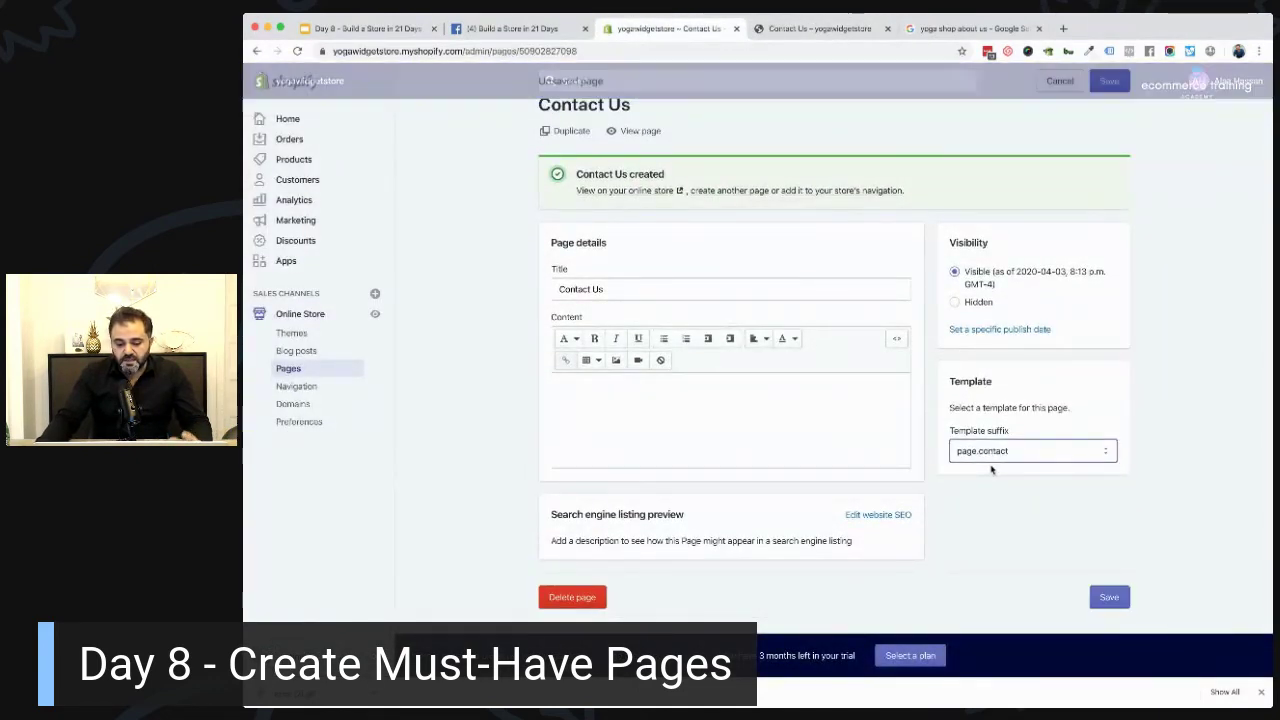
left_click(1104, 82)
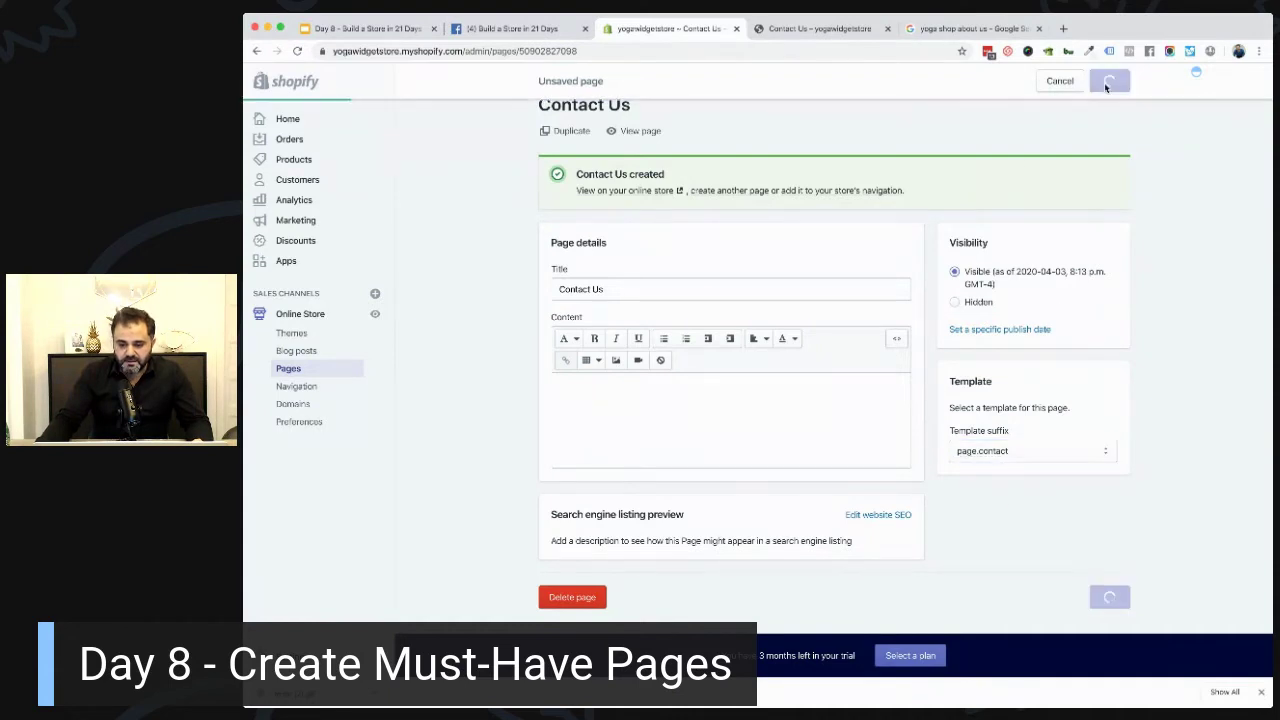
left_click(820, 28)
left_click(297, 51)
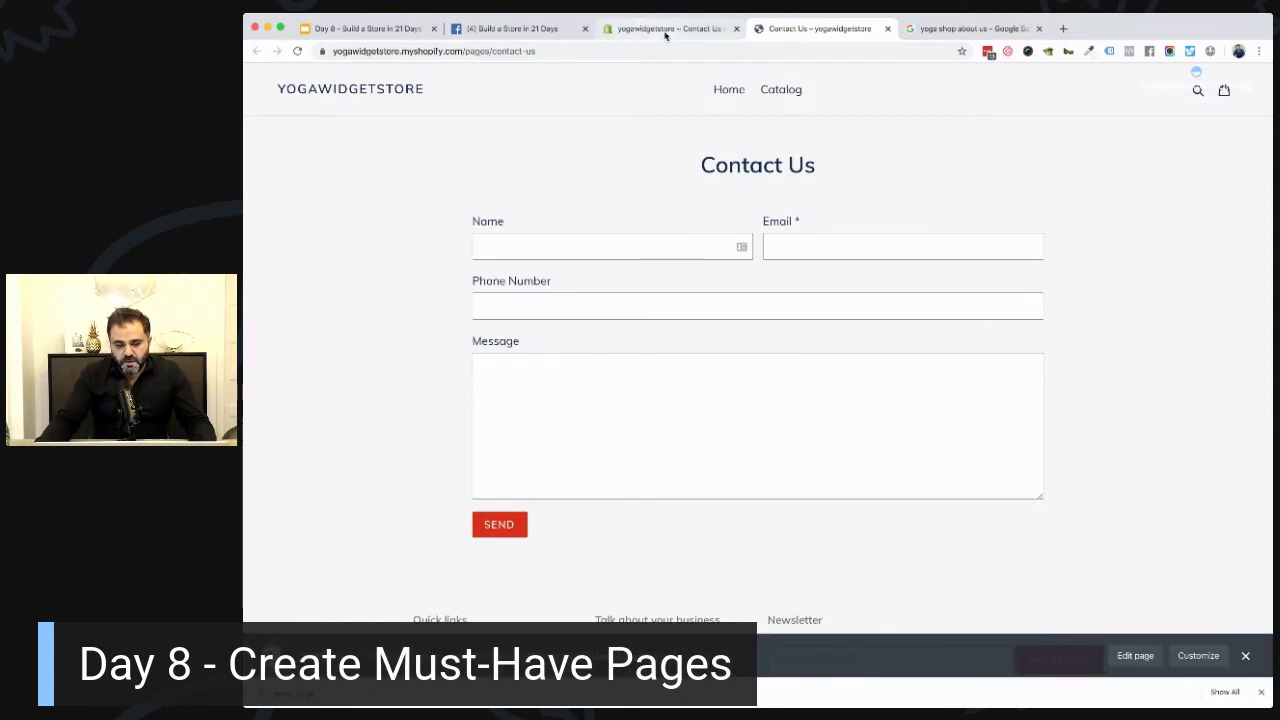
Fill the Contact Us content with "Mailing Address:", placeholder lines "efef ef ef efe", "e" and "fe fef", and "Toll Free: 1-800-", and save it.
left_click(665, 30)
left_click(685, 367)
type("Mailing Address")
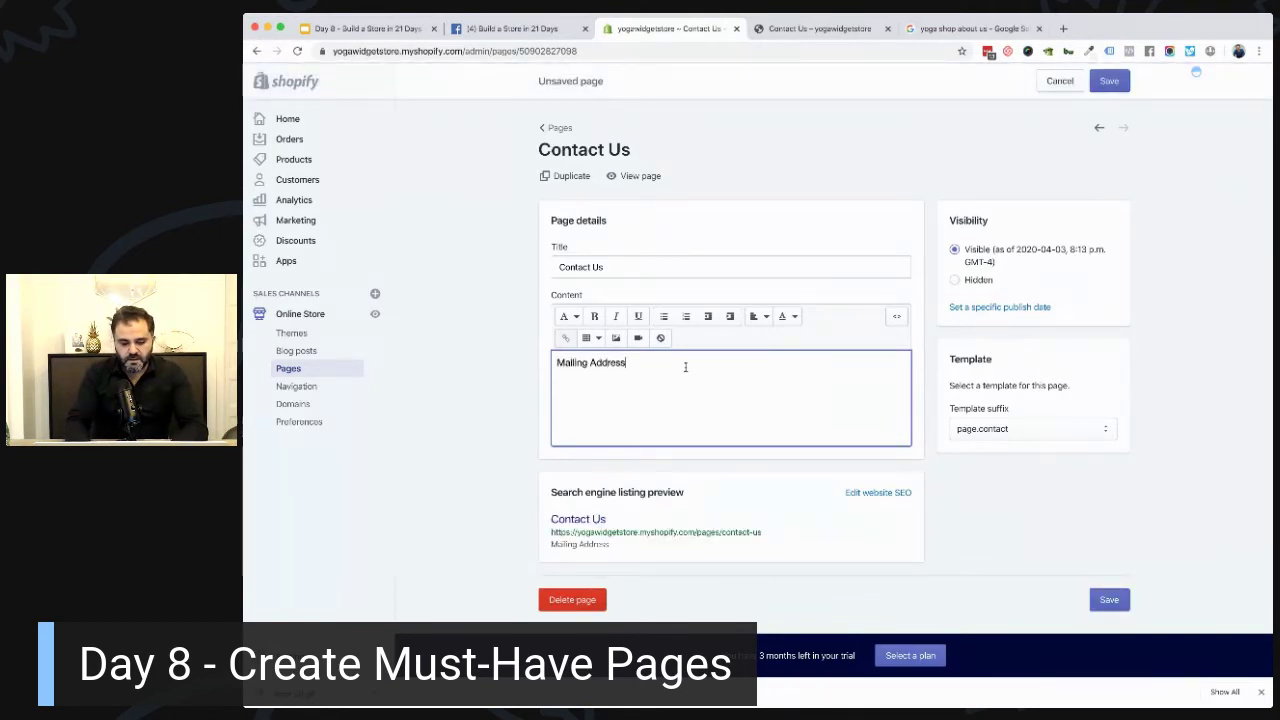
type(": e")
type("fef ef ef efe")
key("Return")
type("e")
key("Return")
type("fe fef")
key("Return")
key("Return")
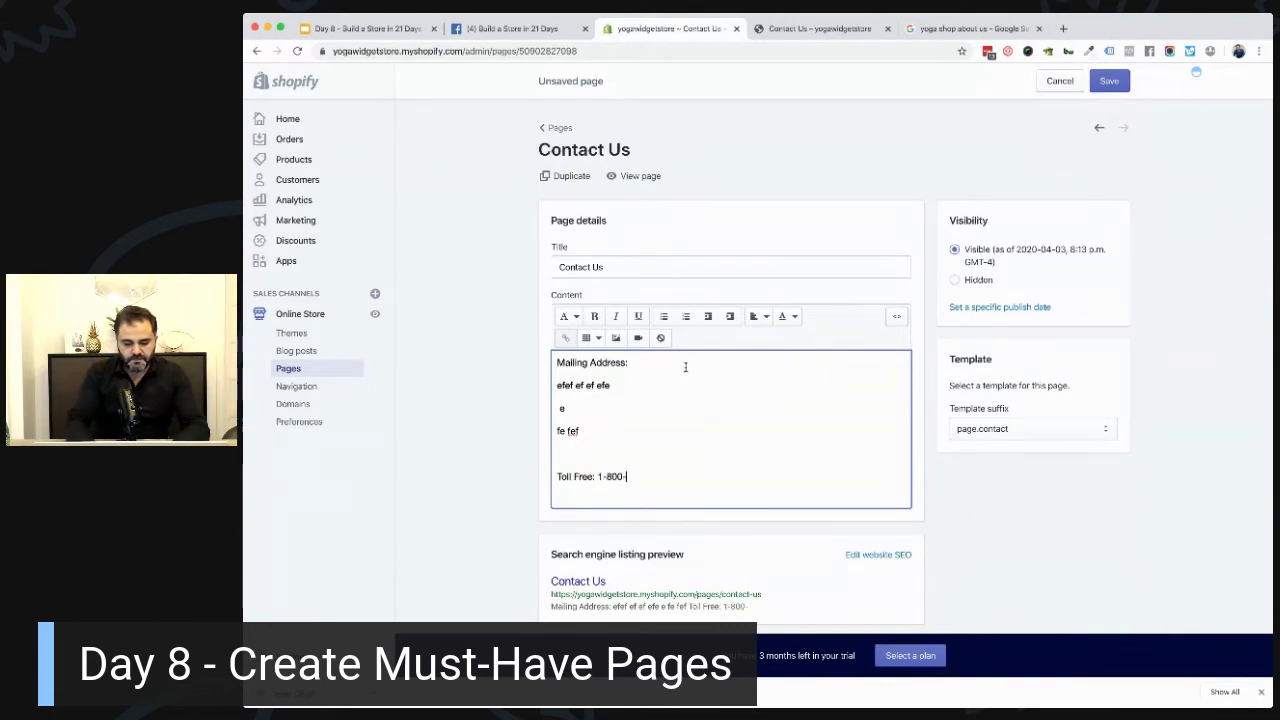
left_click(1109, 81)
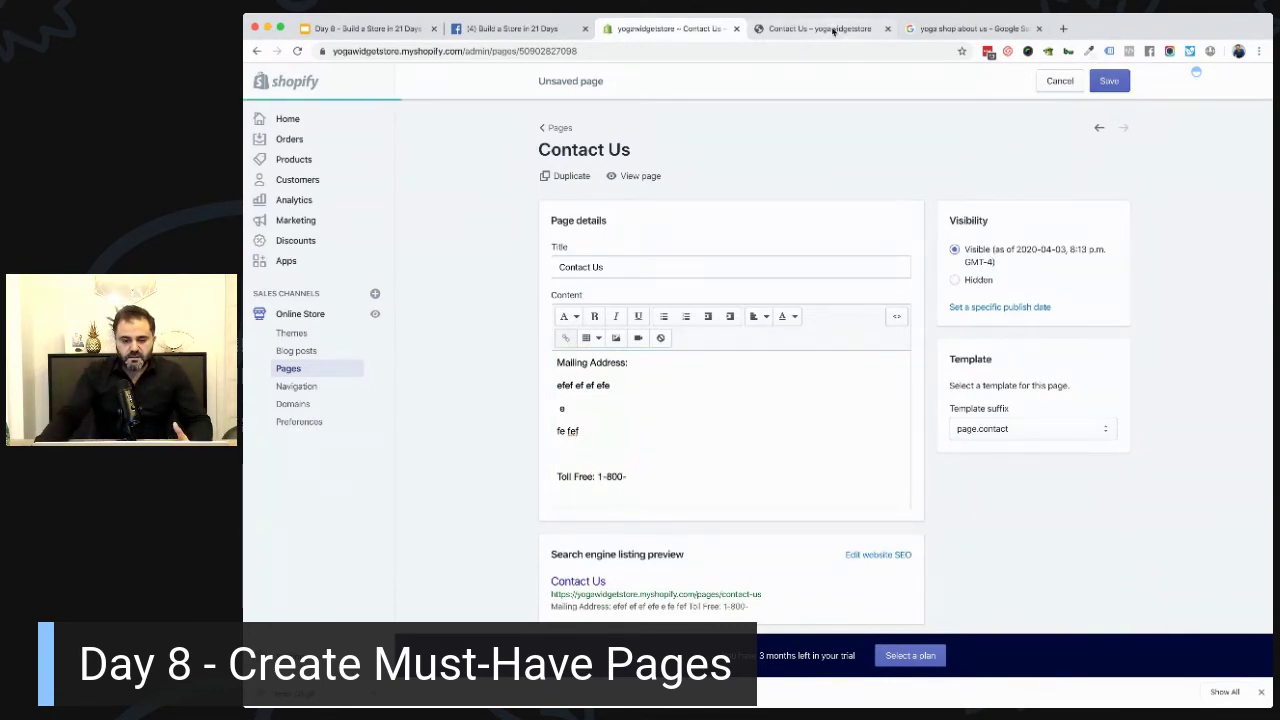
Reload the Contact Us page on the online store, review its content and form, and switch to the must-have pages slide.
left_click(815, 28)
left_click(298, 51)
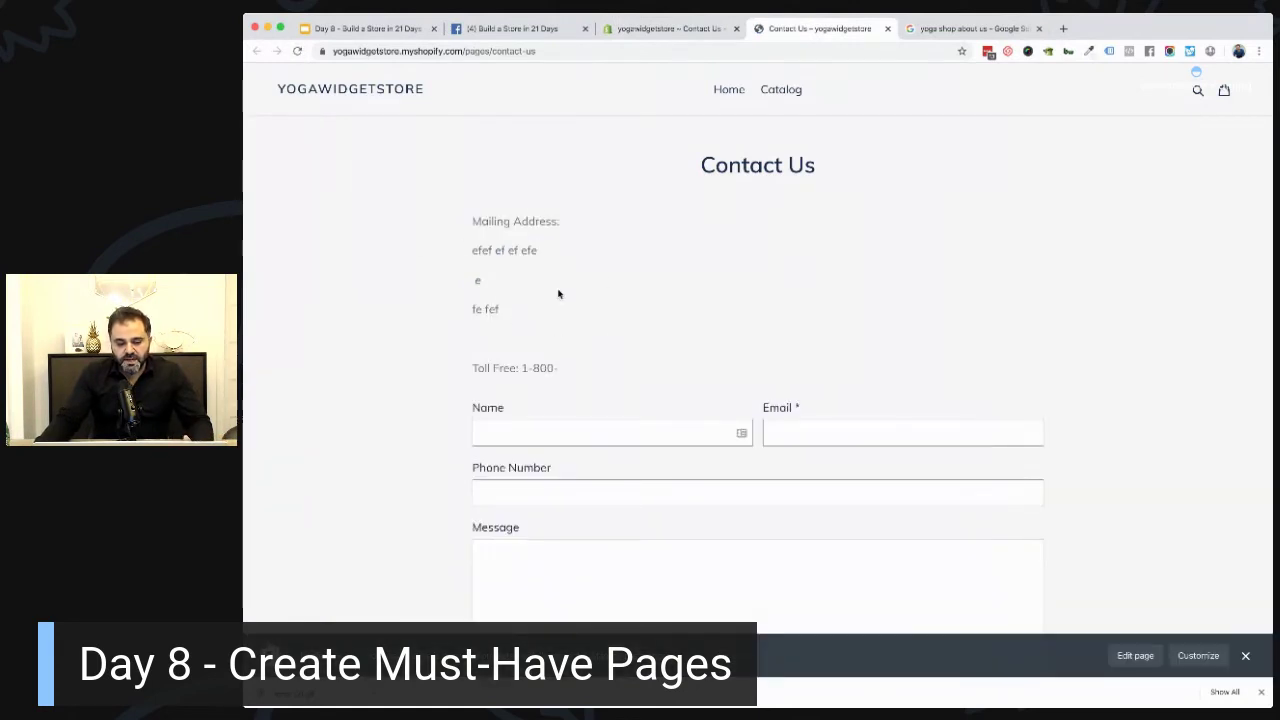
scroll(557, 290, "down", 3)
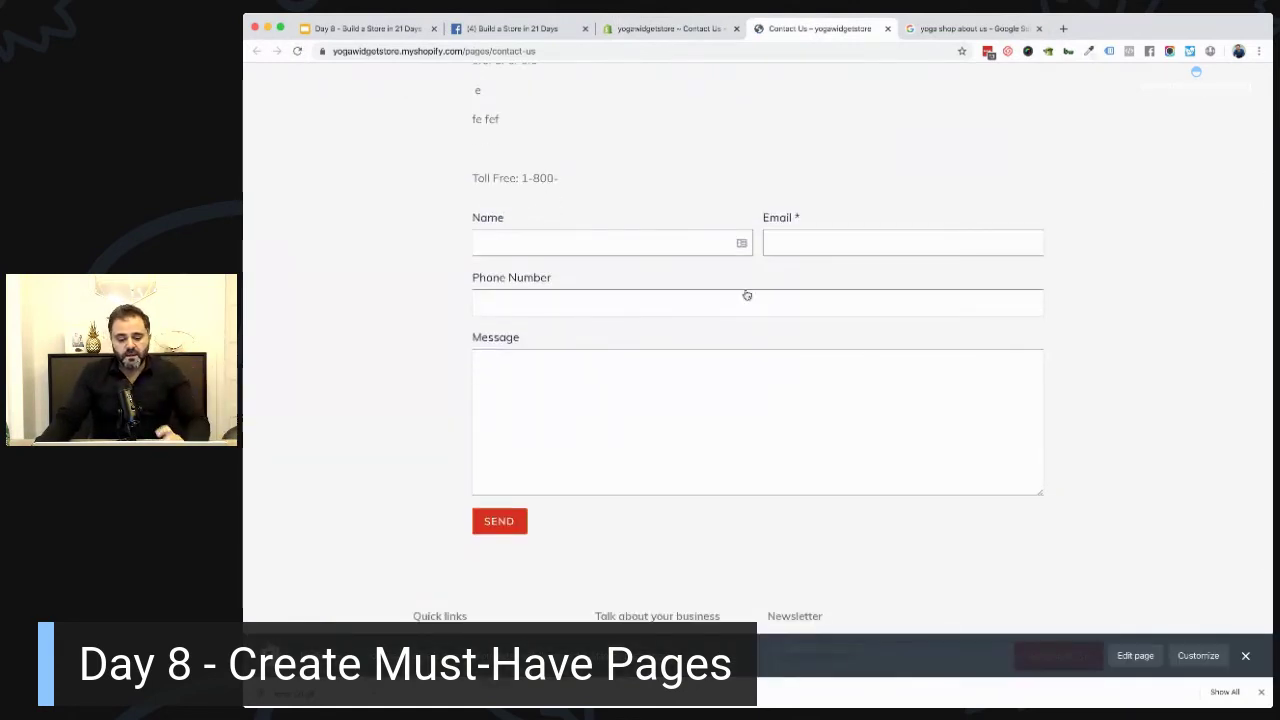
scroll(446, 283, "up", 3)
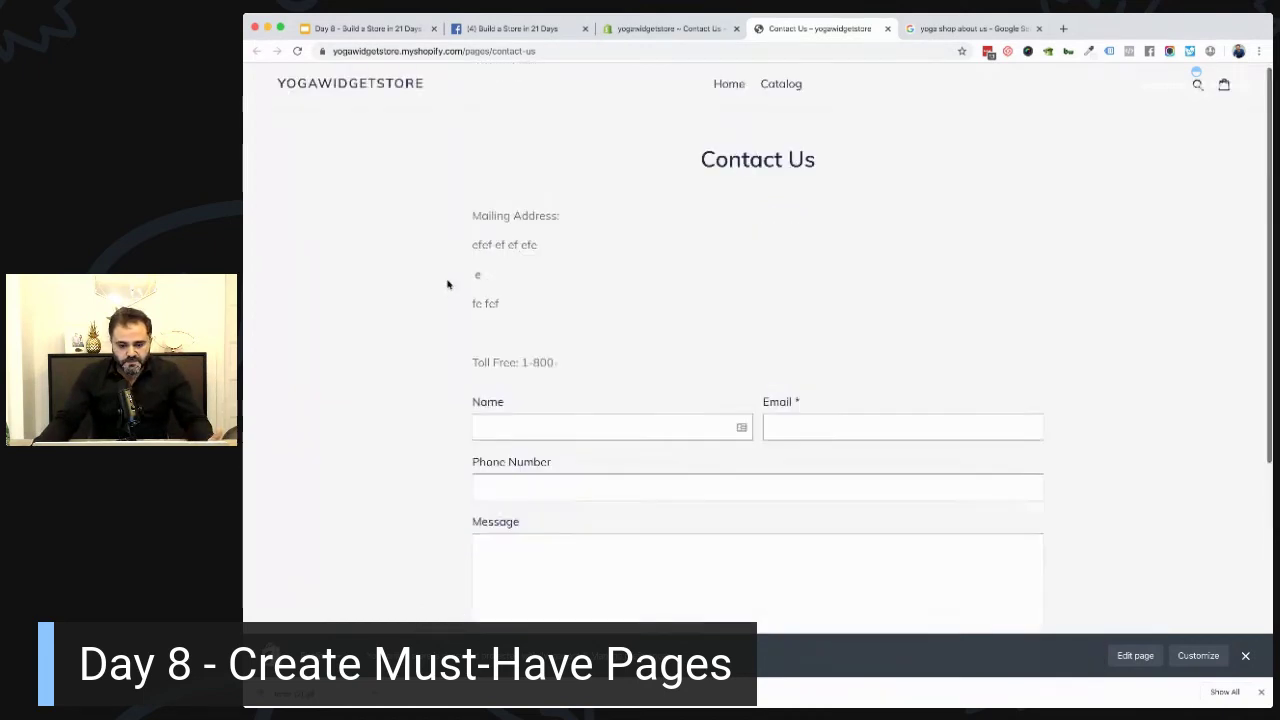
left_click(401, 33)
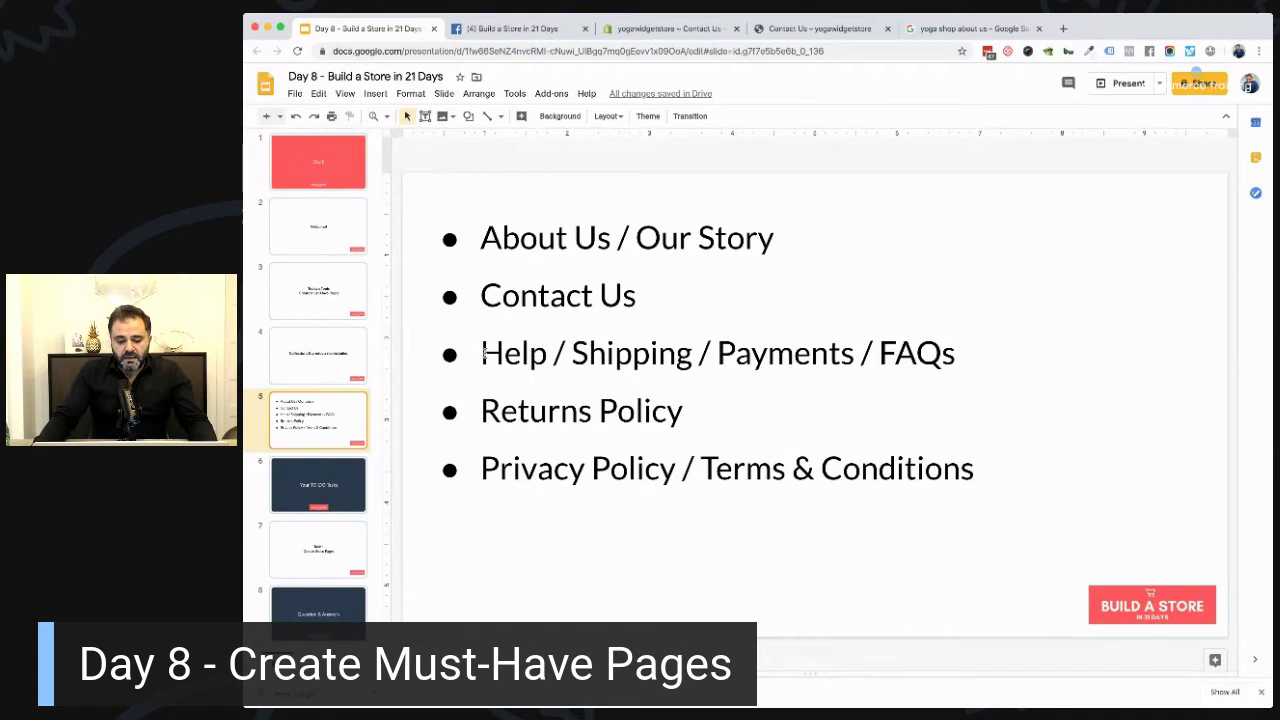
Take the next page name from the must-have pages slide and start a new store page titled "Help".
left_click_drag(483, 354, 566, 356)
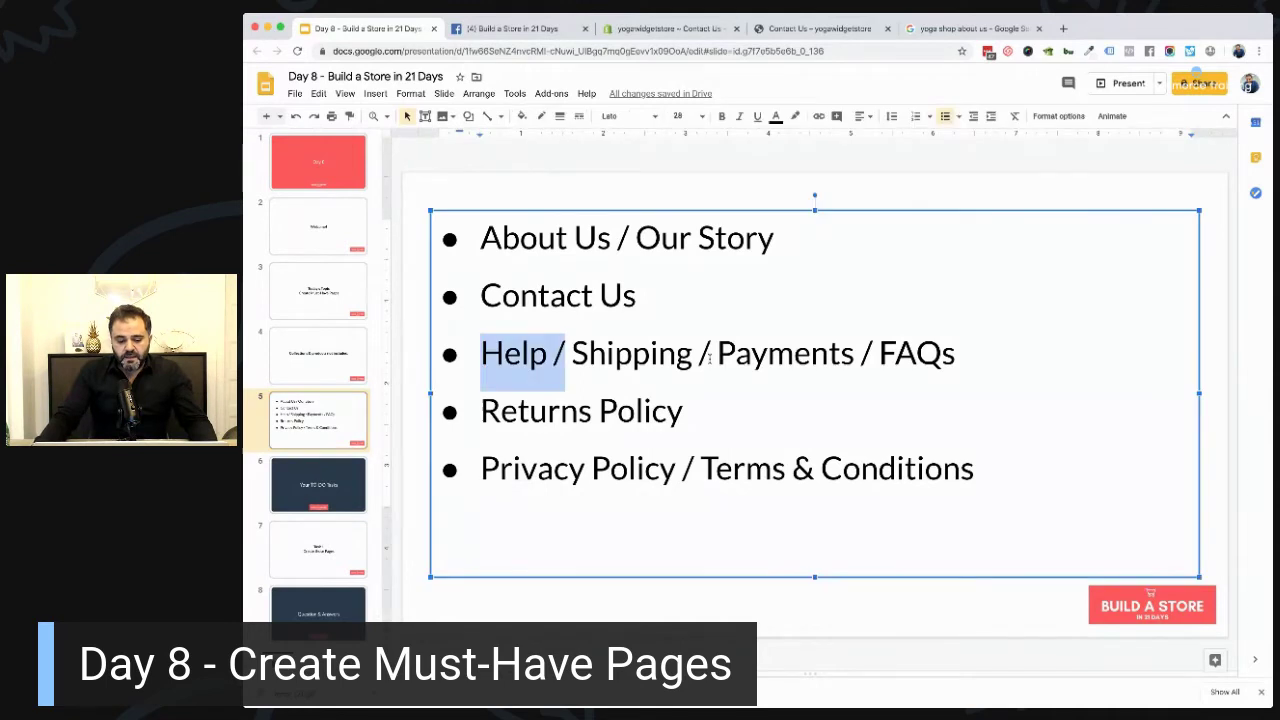
left_click(668, 30)
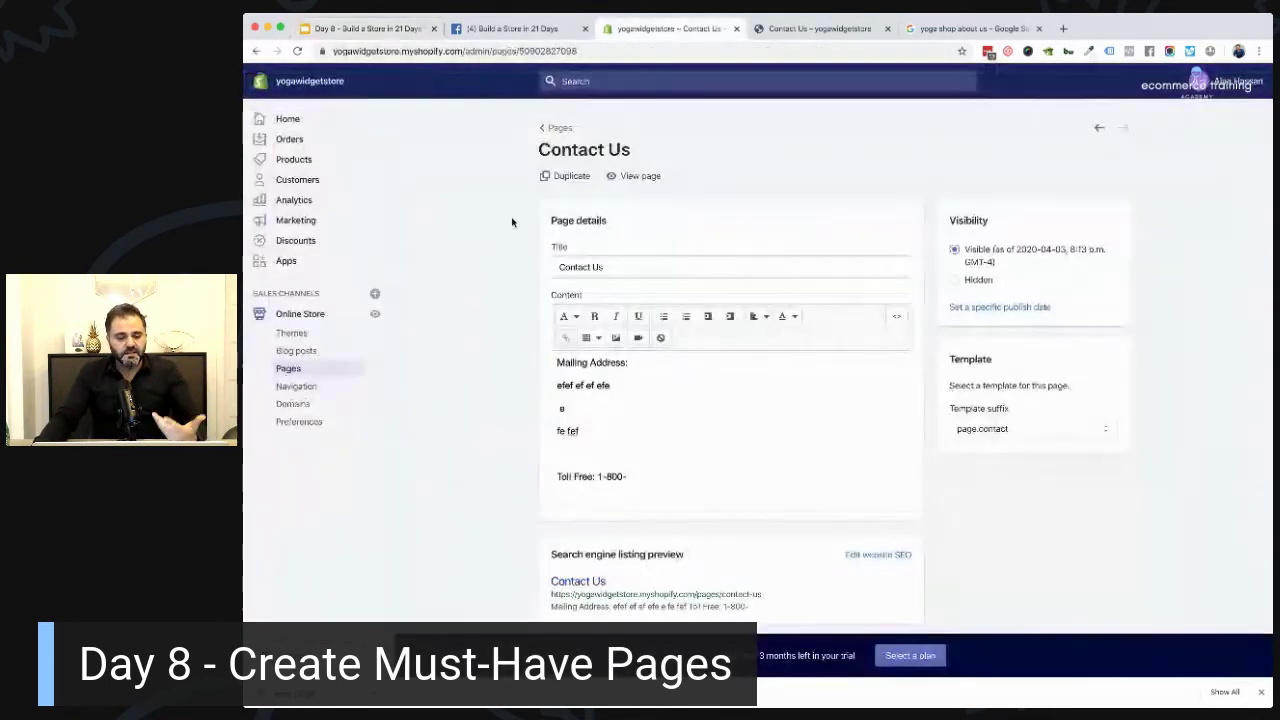
left_click(334, 370)
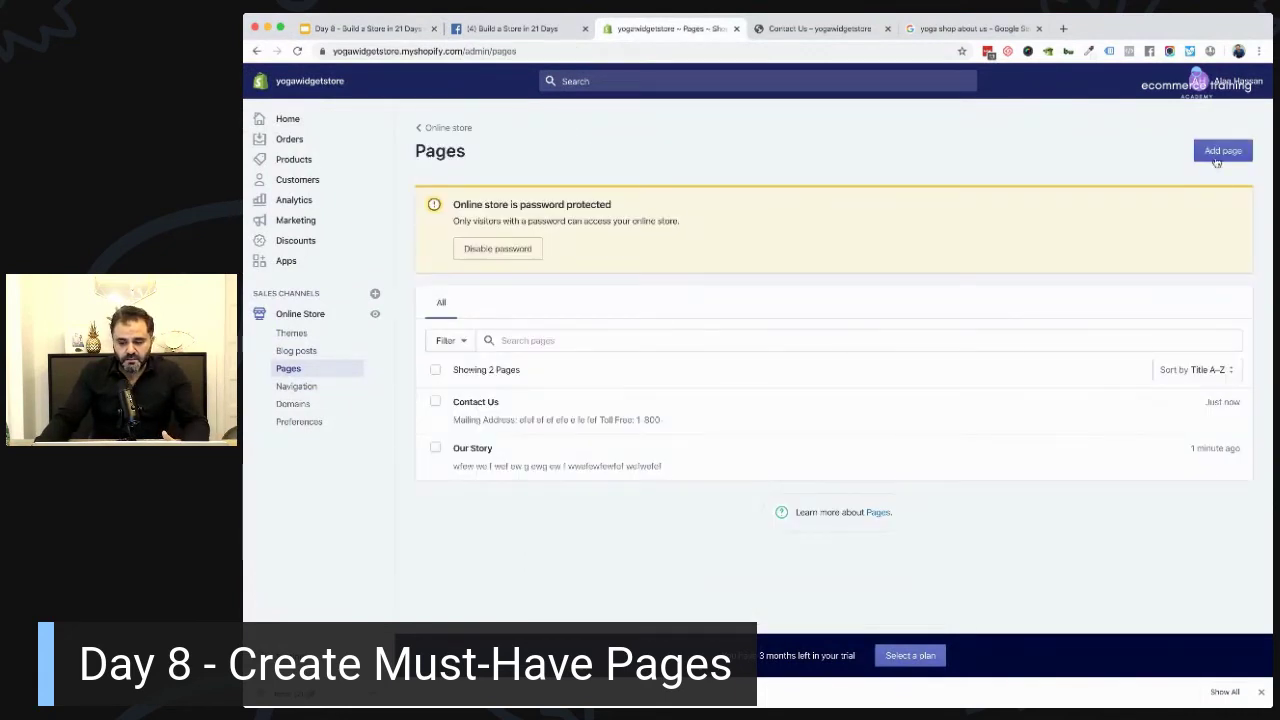
left_click(1222, 149)
left_click(599, 238)
type("Help")
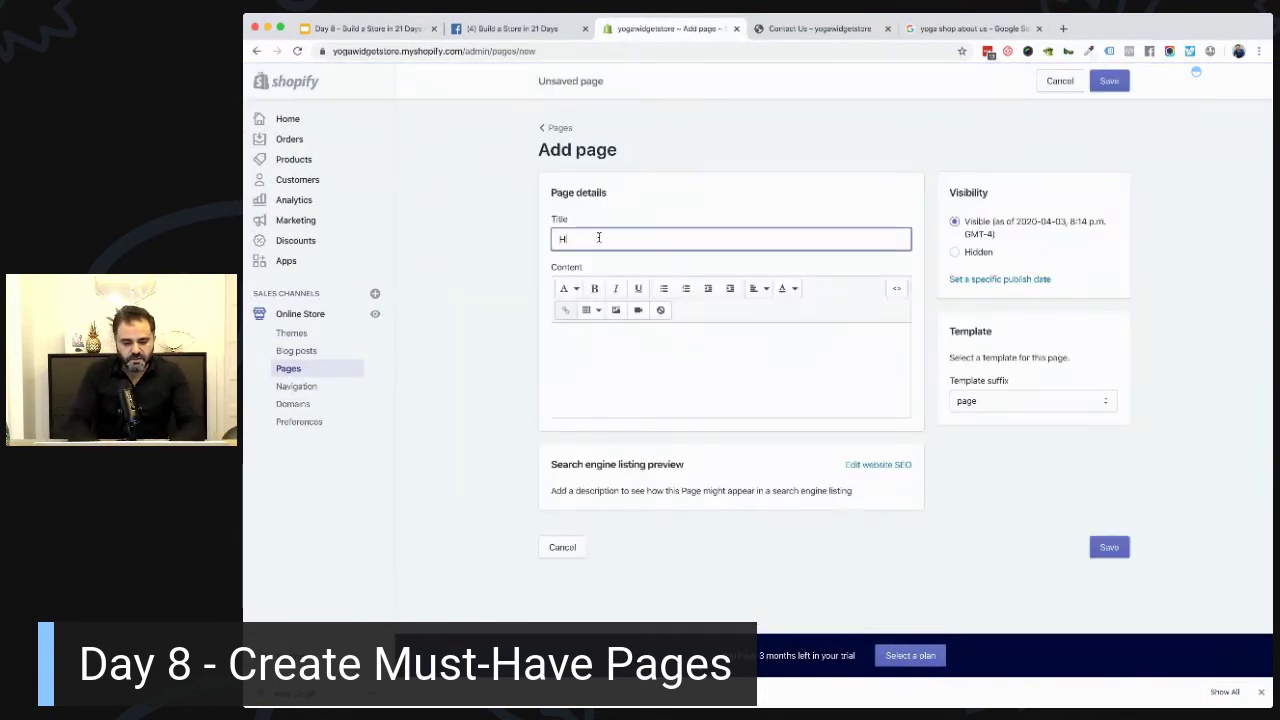
Open the Help page's search engine listing for editing, keep its default fields, and save the page with empty content.
left_click(878, 466)
scroll(727, 435, "down", 3)
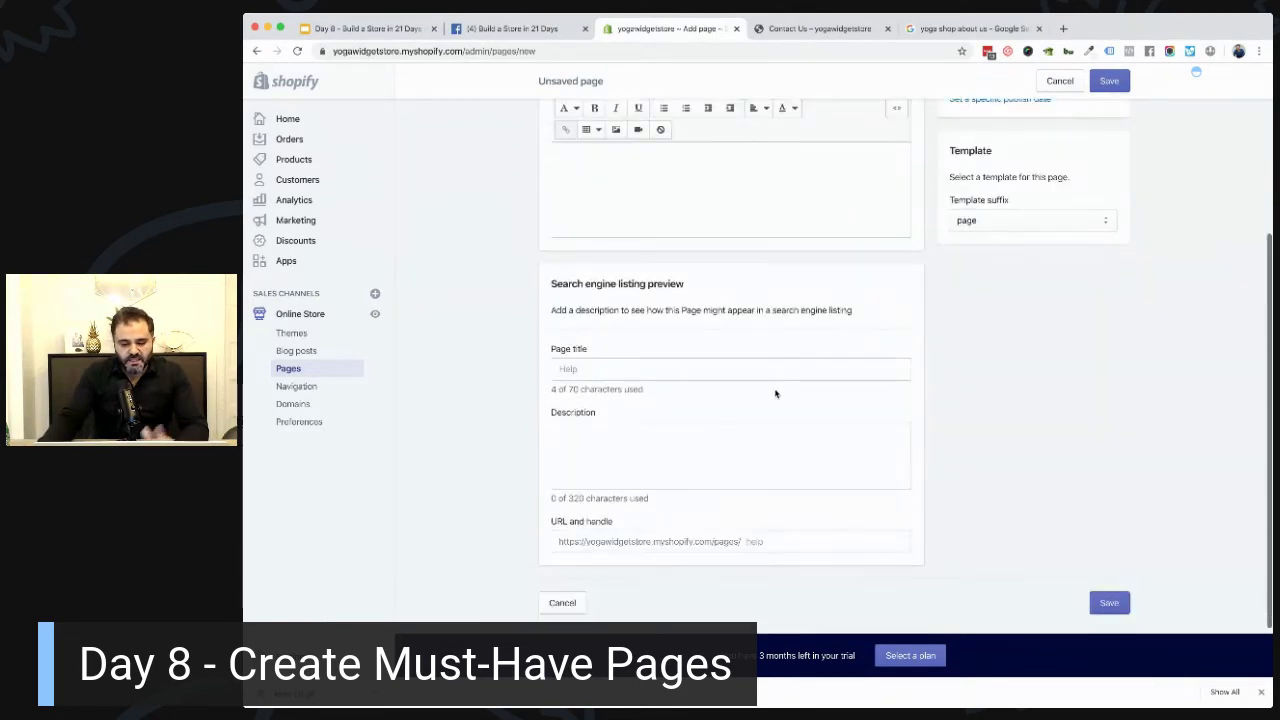
left_click(563, 602)
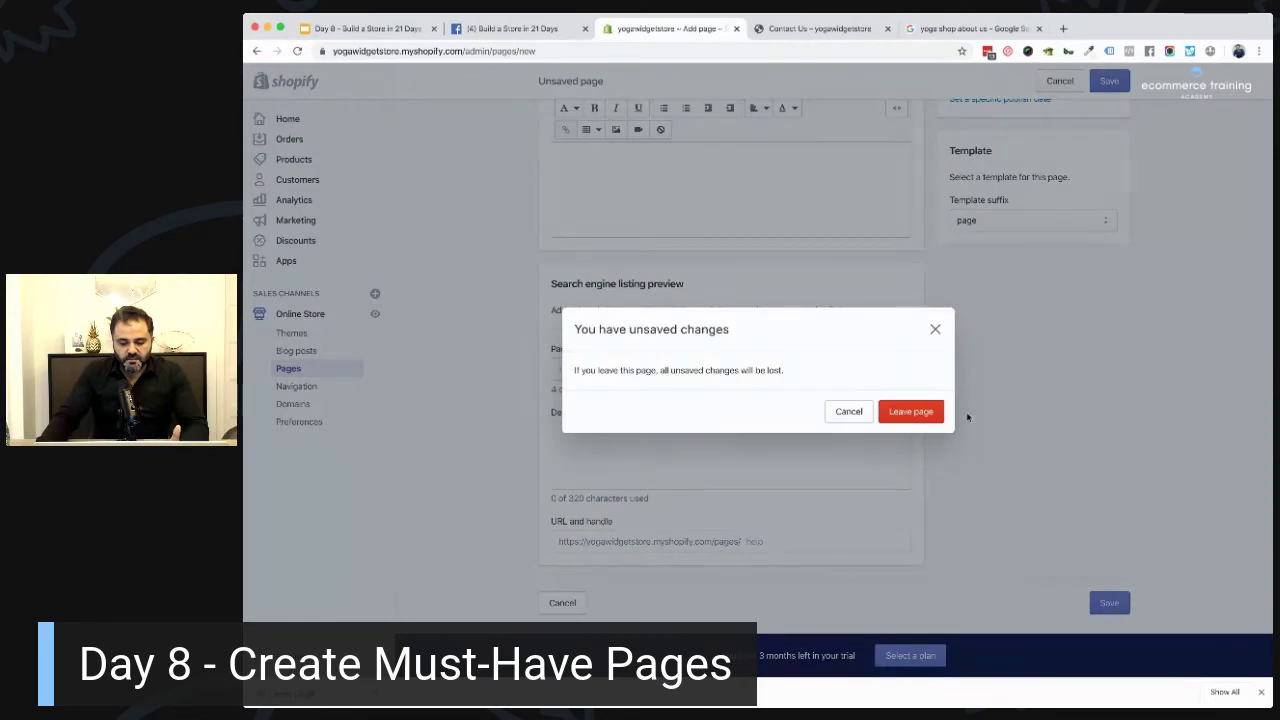
left_click(849, 430)
left_click(1108, 604)
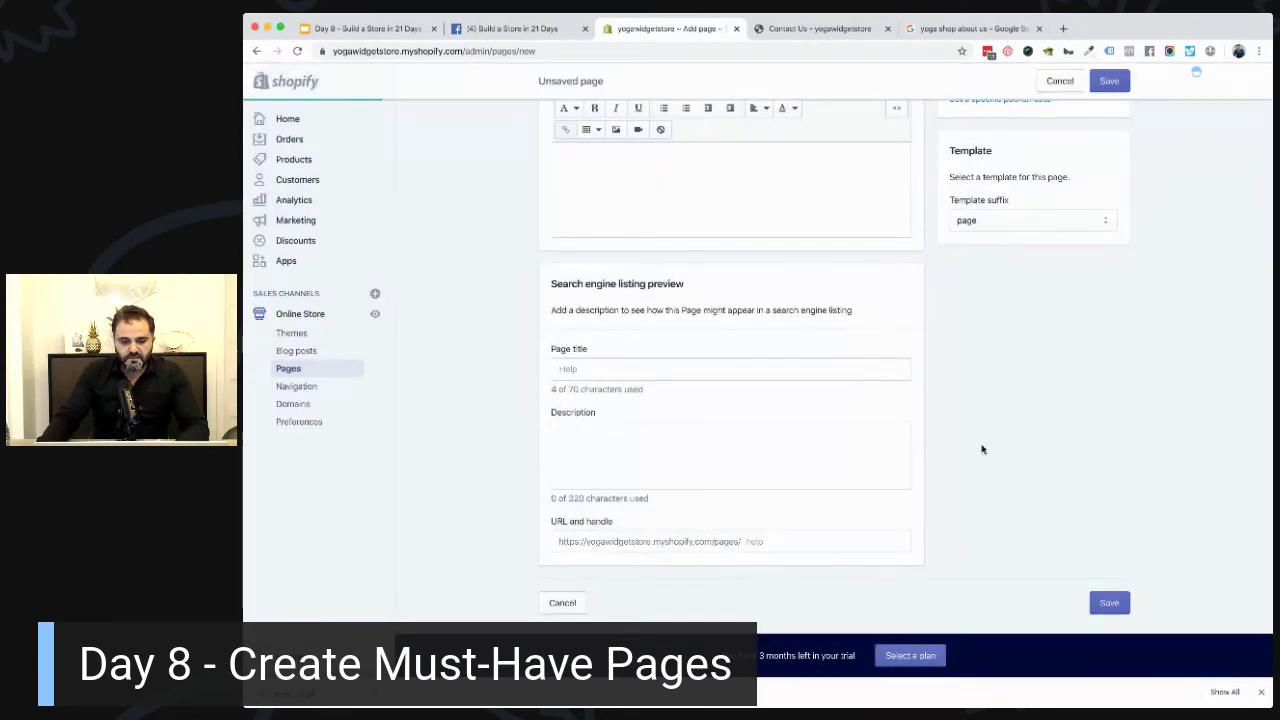
Look up the next item on the must-have pages slide and create a page titled "Returns Policy" with empty content, saving it.
left_click(522, 30)
left_click(362, 28)
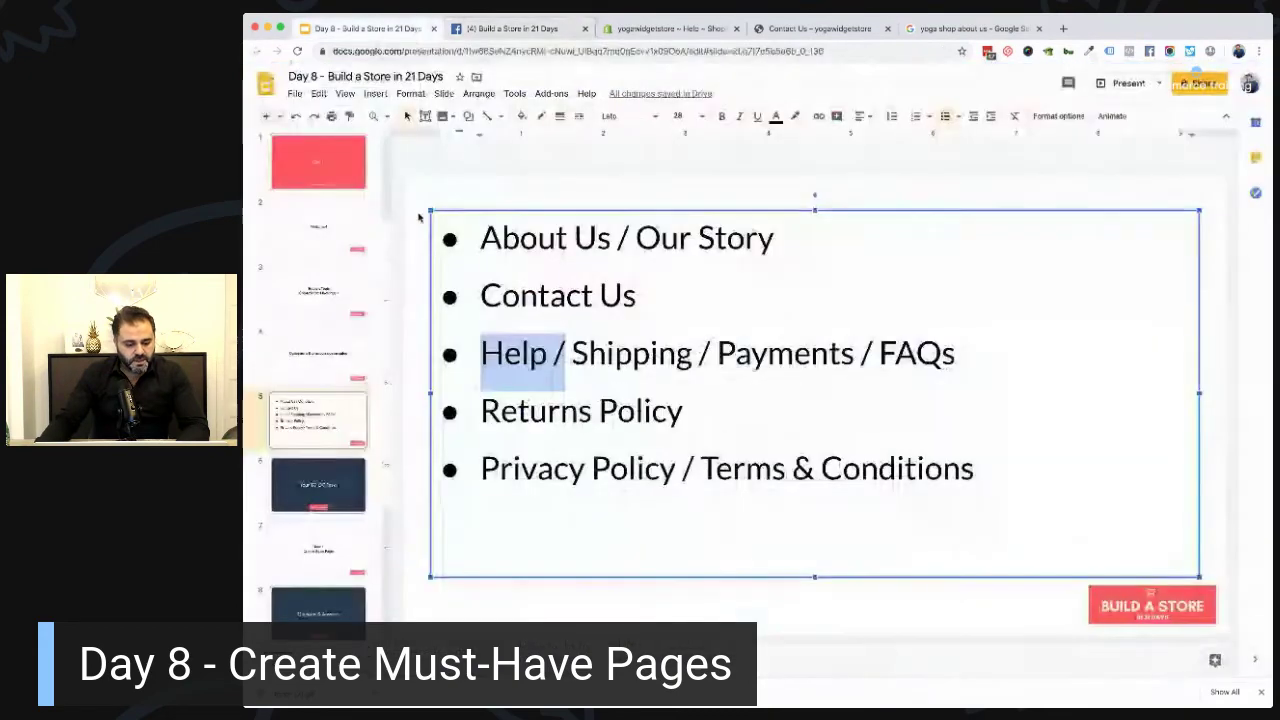
mouse_move(482, 410)
left_mouse_down()
mouse_move(677, 405)
mouse_move(474, 411)
left_mouse_up()
left_click(660, 28)
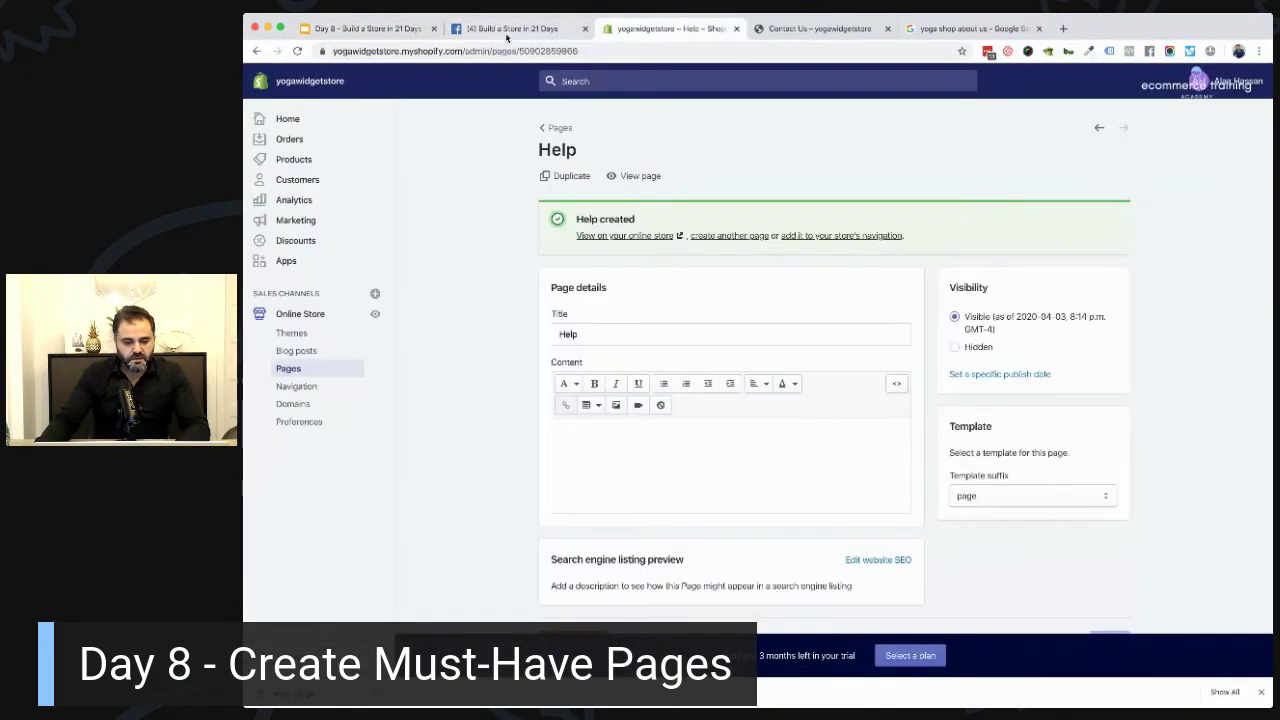
left_click(293, 370)
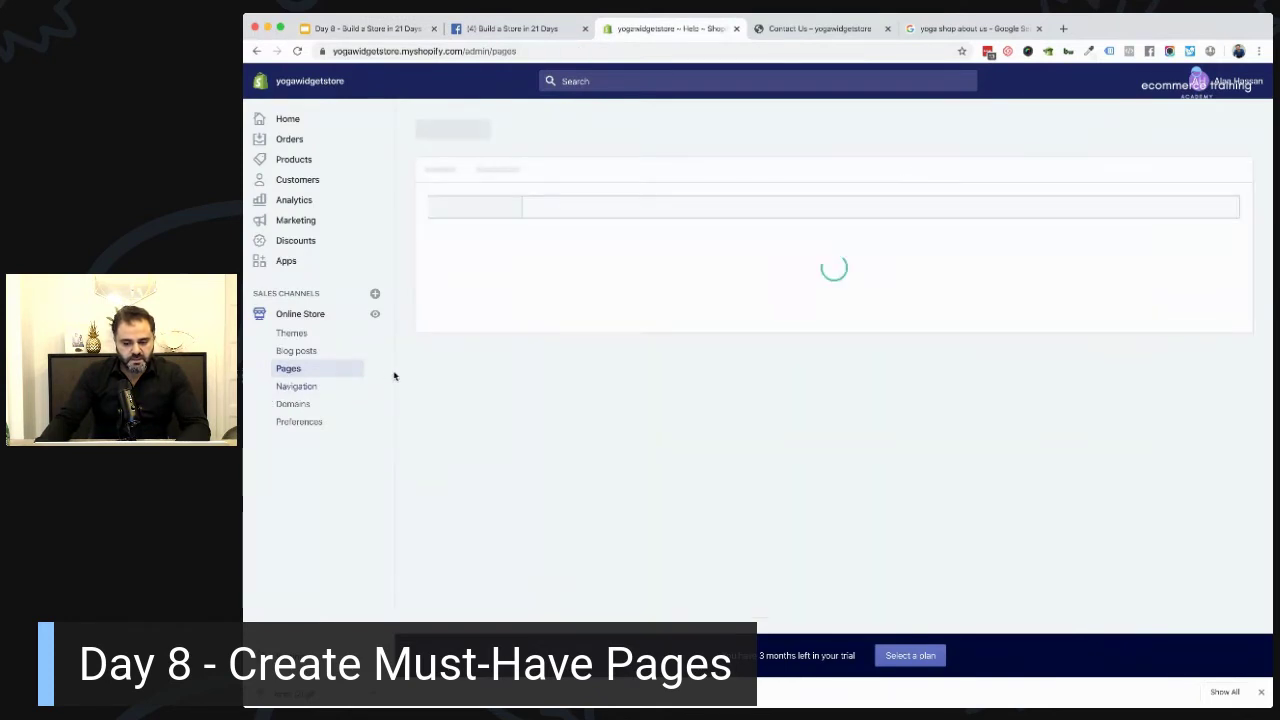
left_click(1222, 151)
left_click(652, 233)
type("Returns Policy")
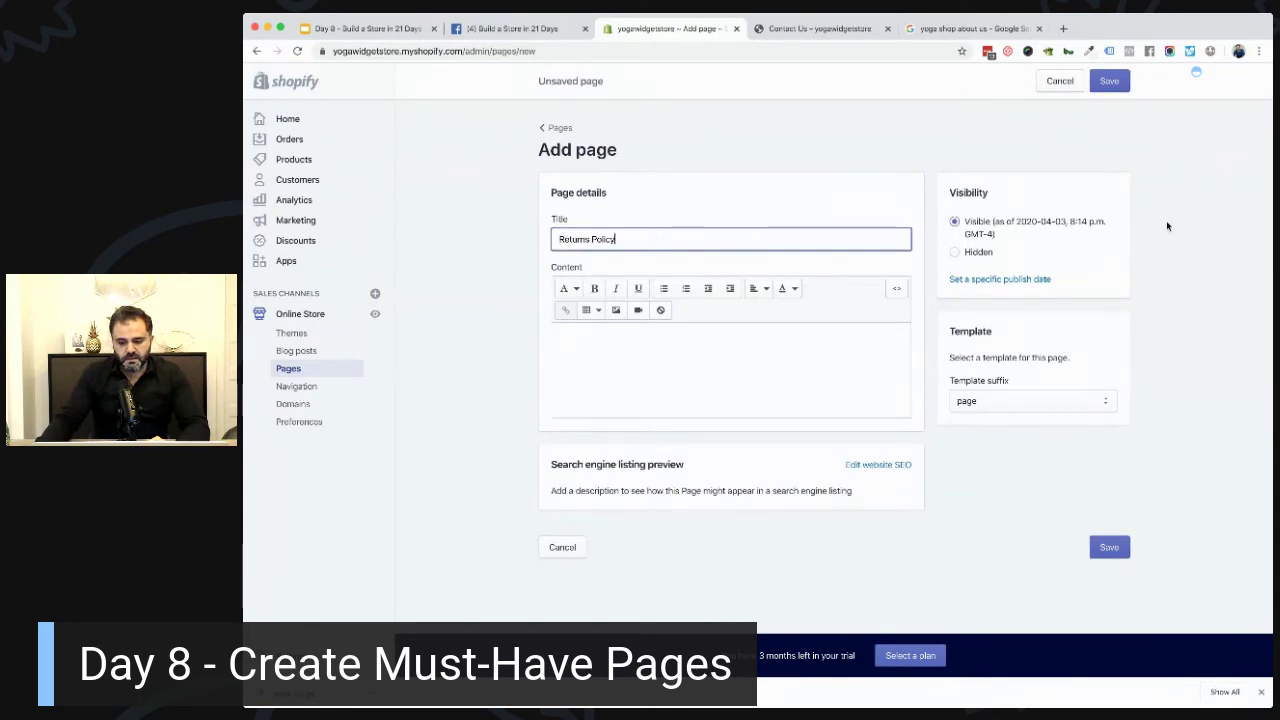
left_click(1109, 81)
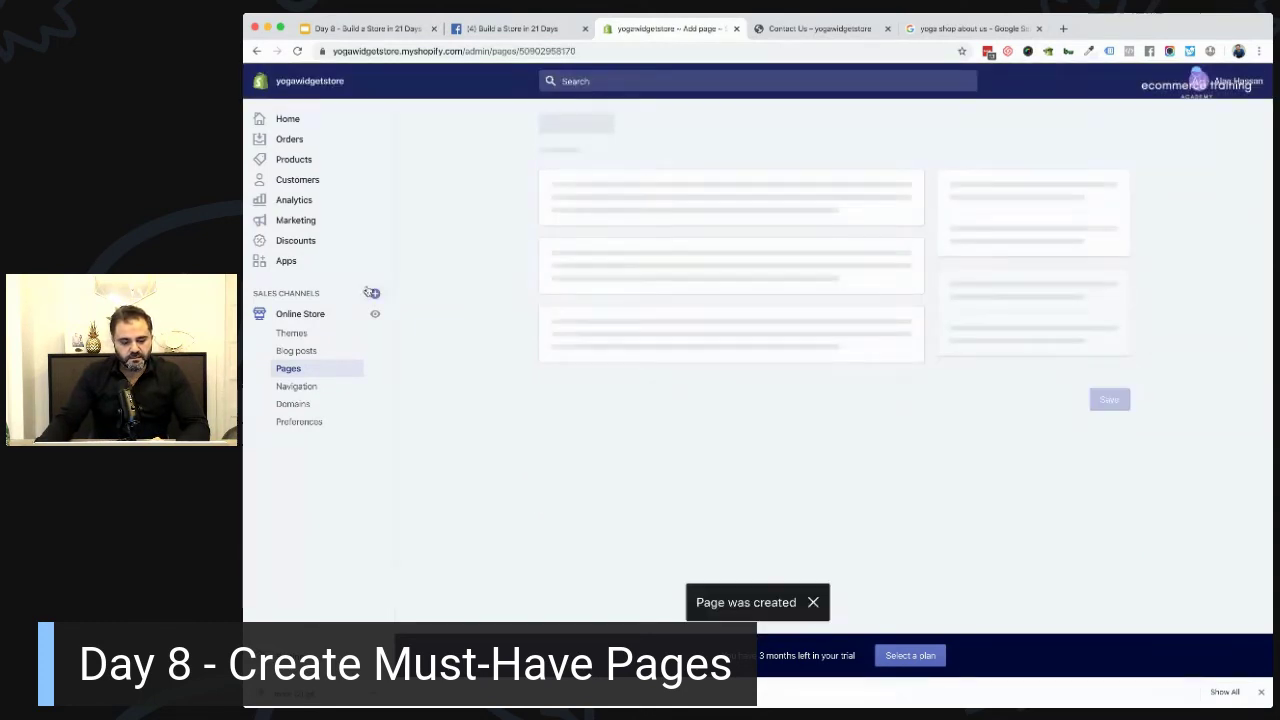
Copy "Privacy Policy" from the must-have pages slide, use it as the title of a new page, and save it.
left_click(387, 27)
left_click_drag(481, 470, 688, 459)
key("super+c")
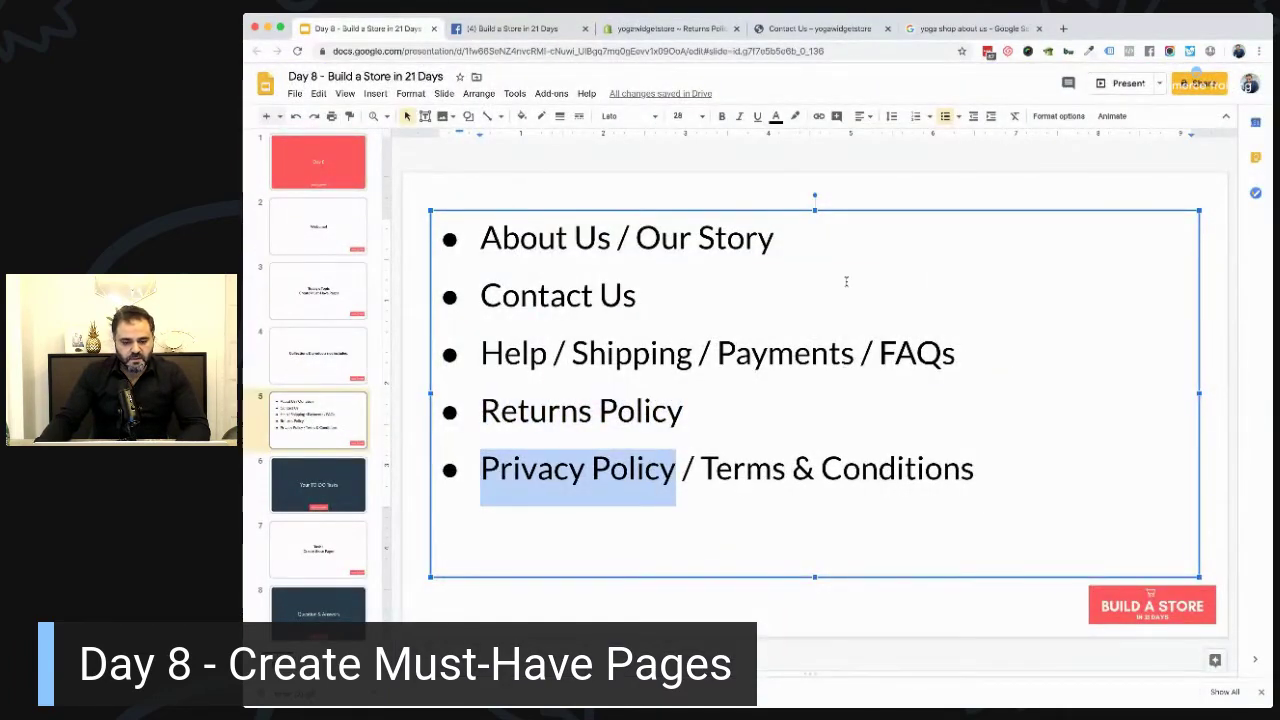
left_click(629, 28)
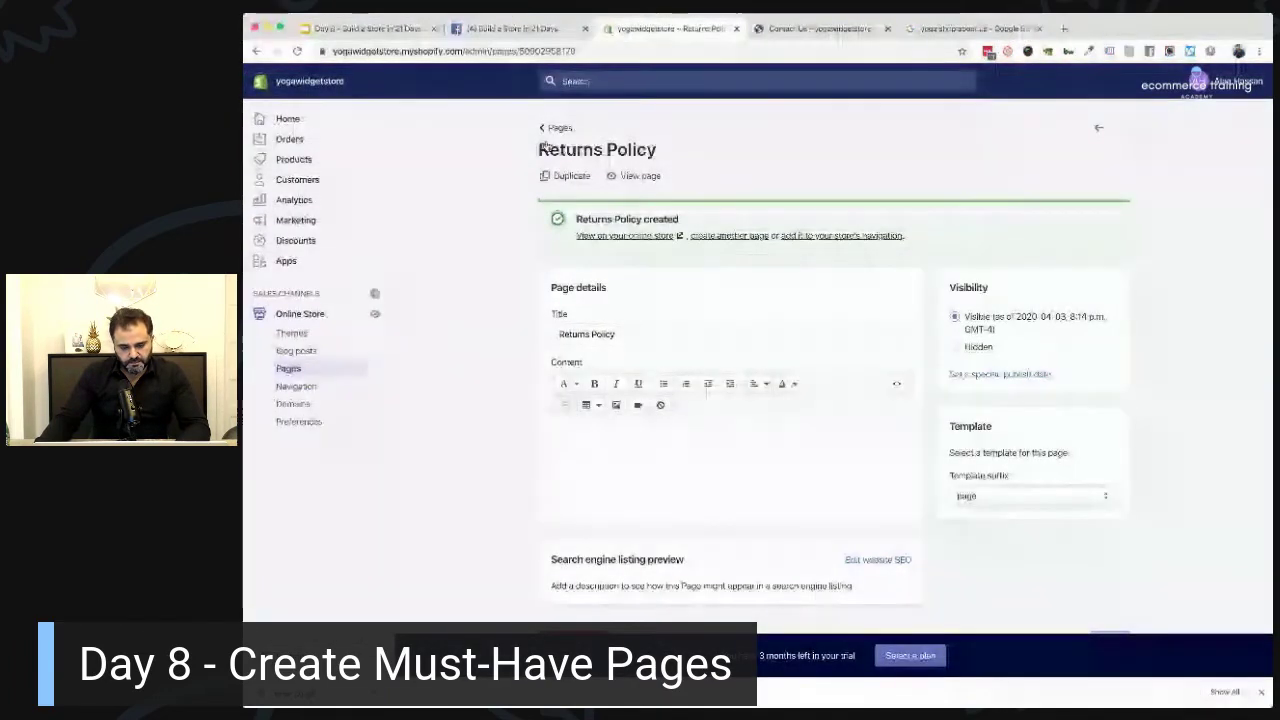
left_click(550, 128)
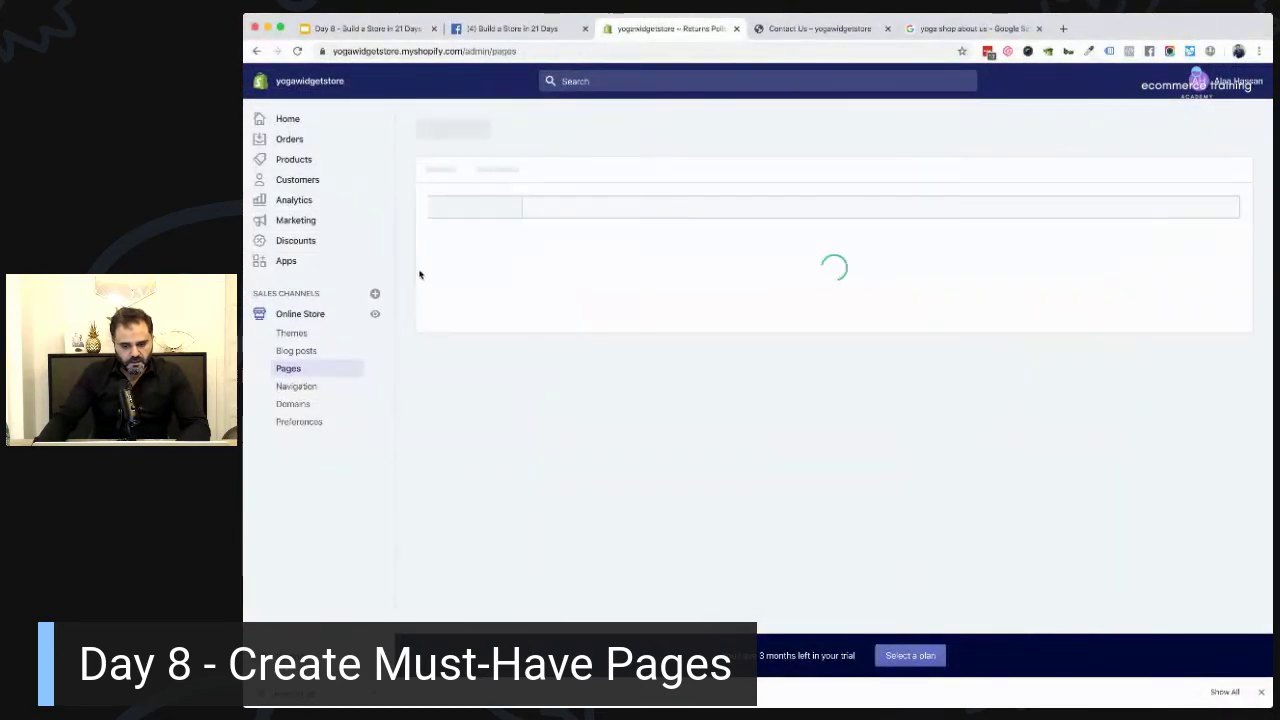
left_click(1226, 152)
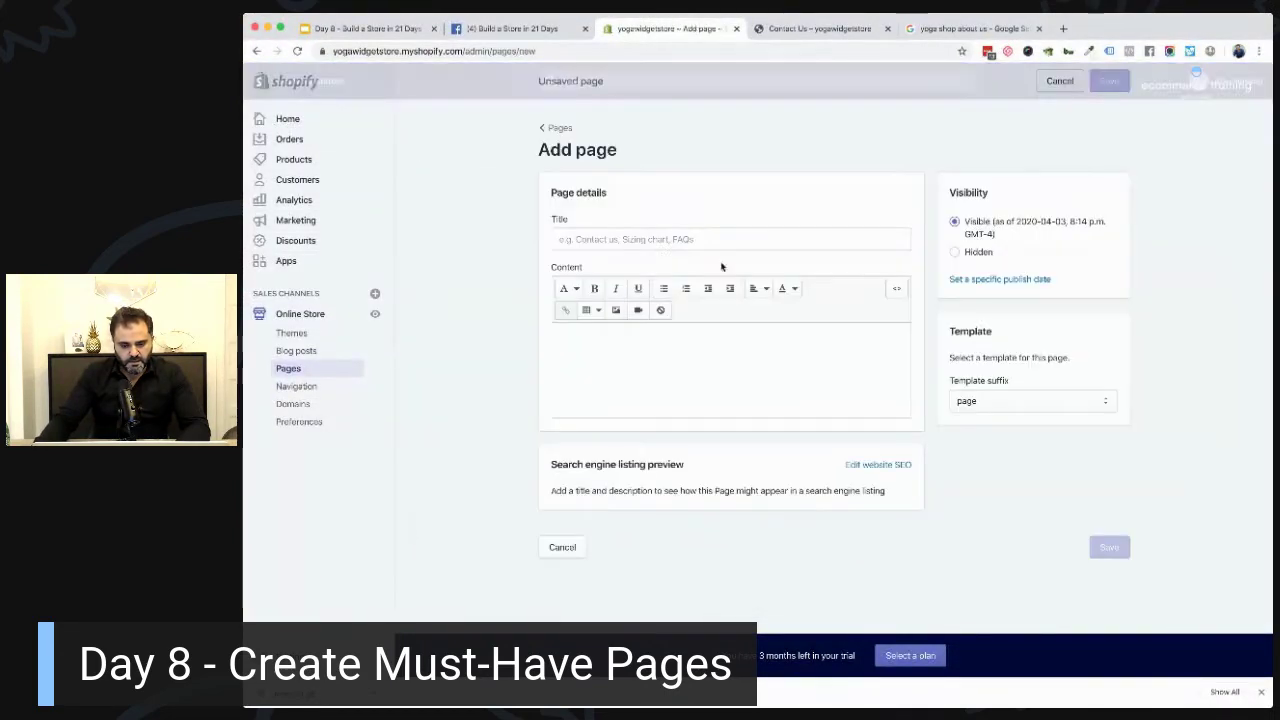
key("super+v")
left_click(1109, 81)
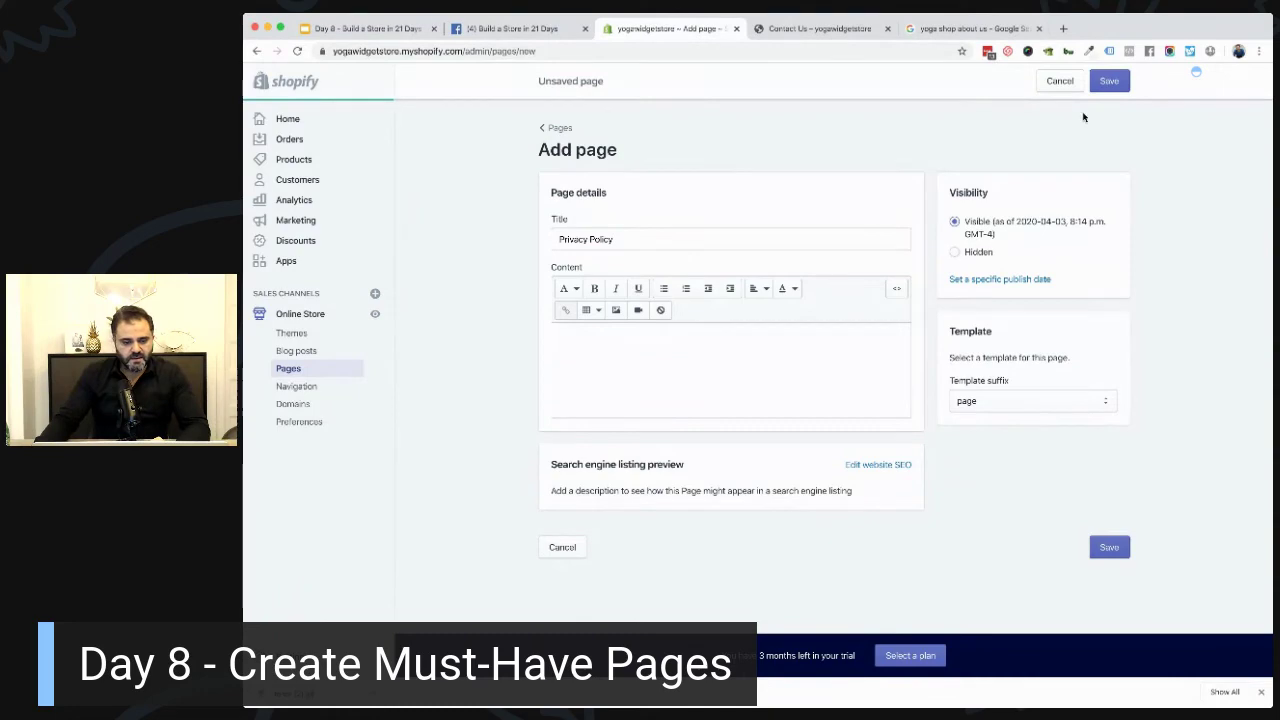
Take "Terms & Conditions" from the must-have pages slide as the title of a new store page and save it.
left_click(420, 28)
left_click(736, 470)
left_click_drag(700, 470, 969, 467)
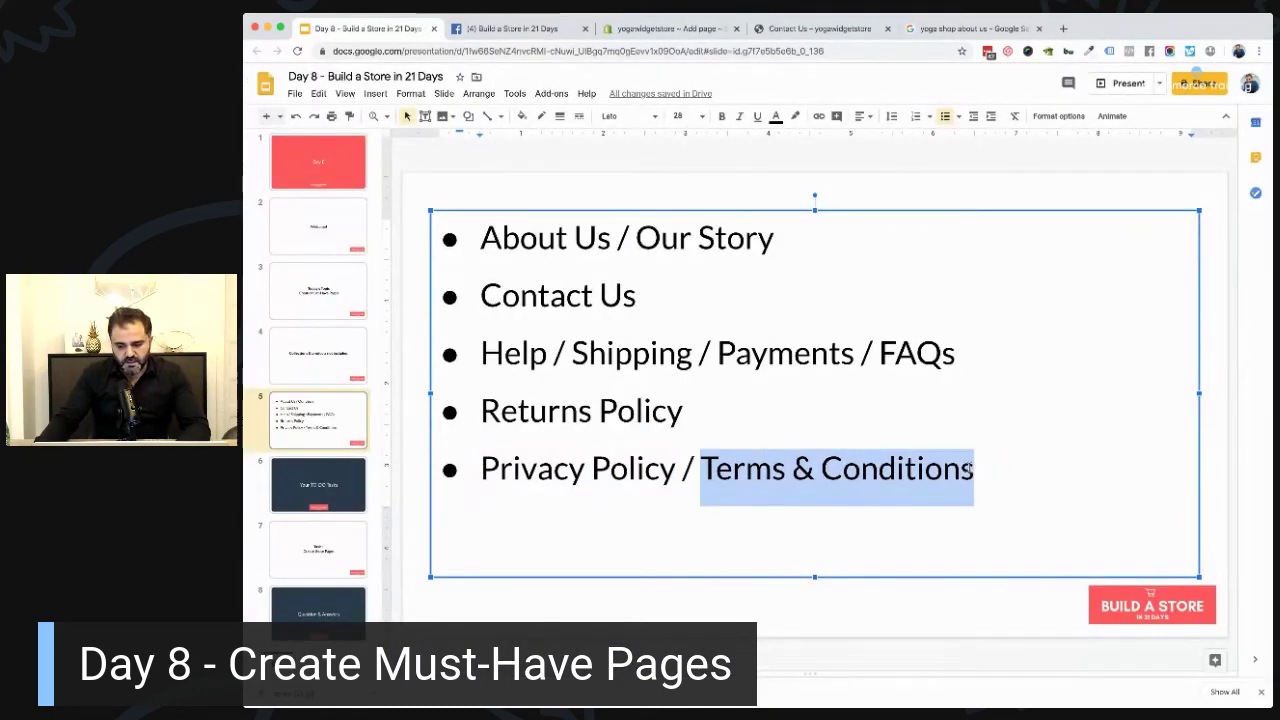
left_click(814, 28)
left_click(627, 31)
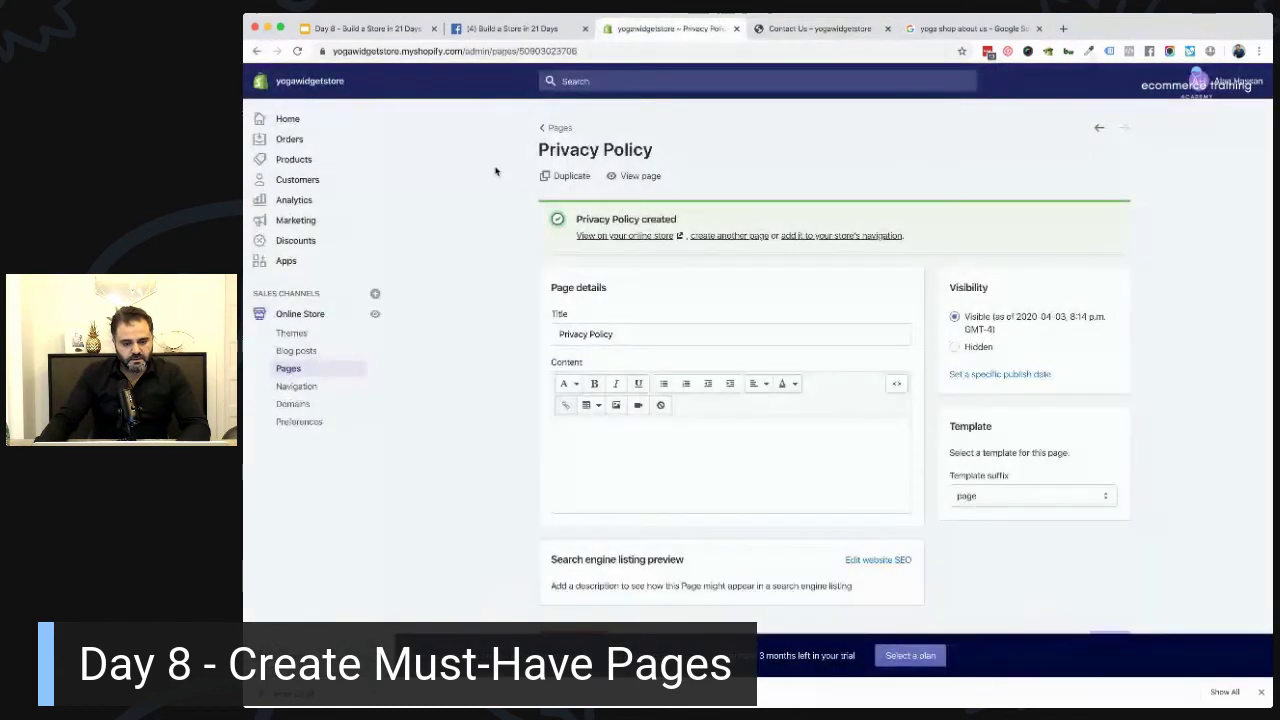
left_click(332, 369)
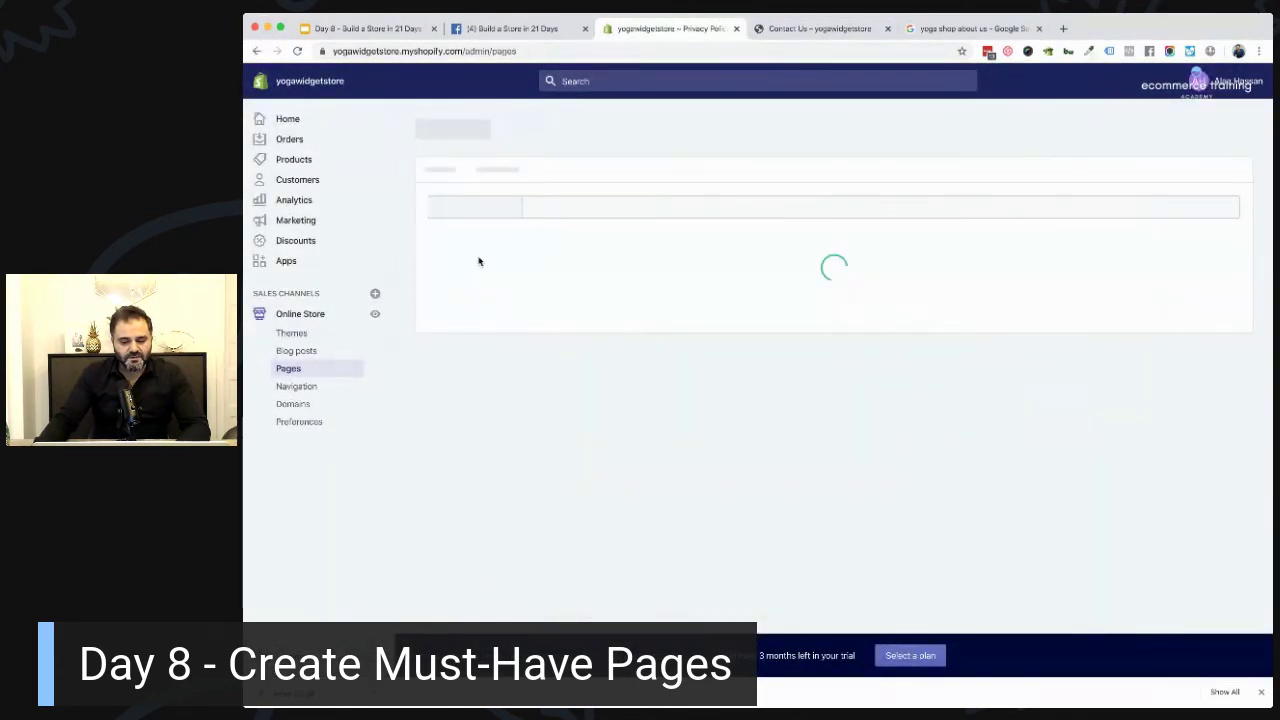
left_click(1222, 150)
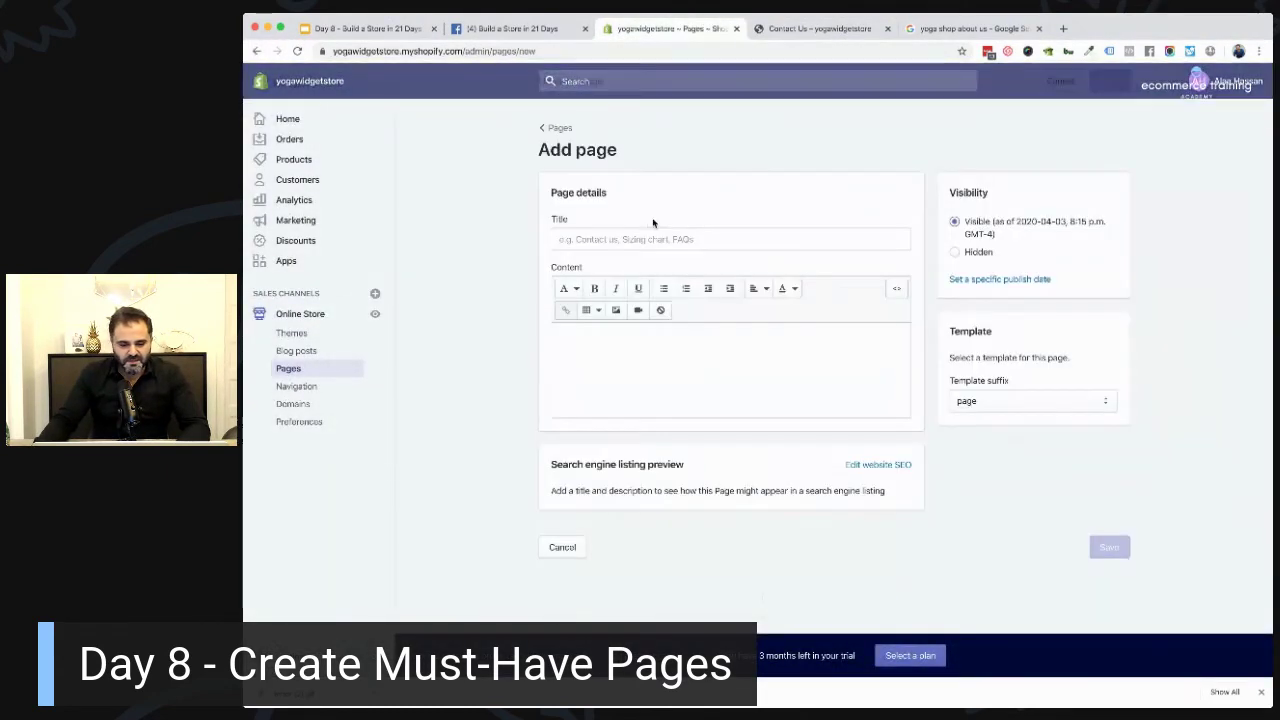
left_click(643, 237)
type("Terms & Conditions")
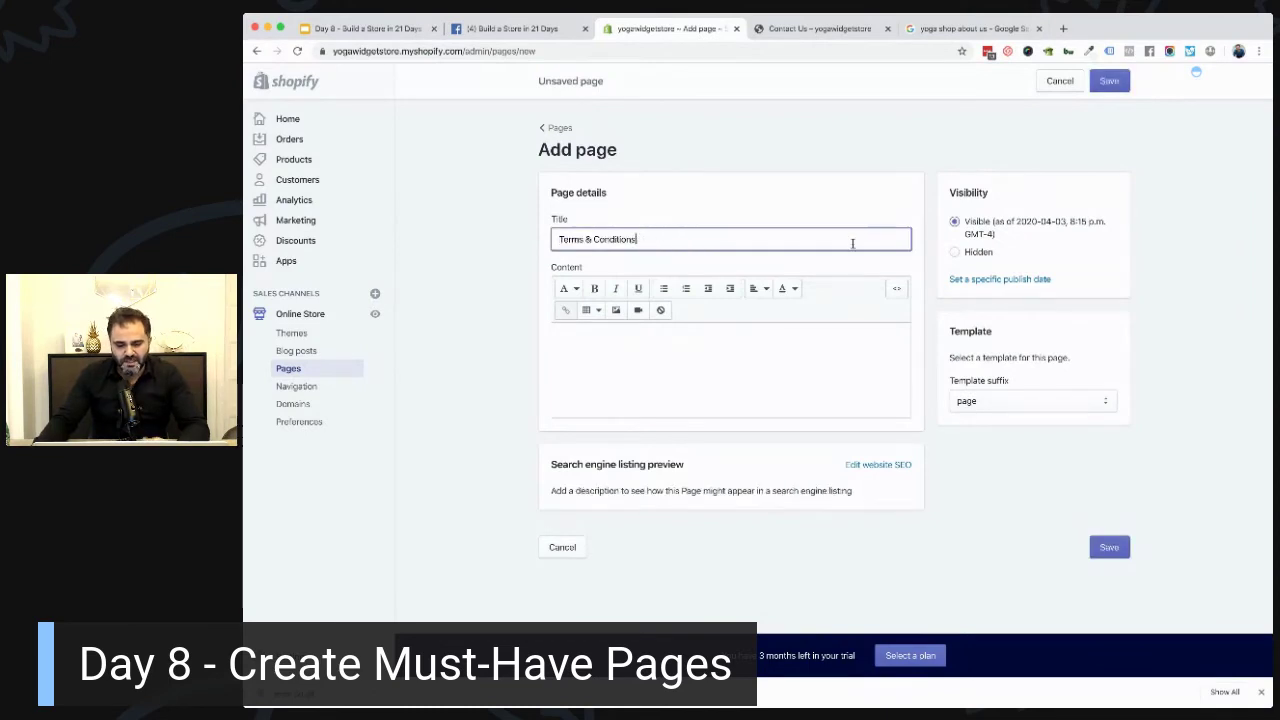
left_click(1108, 82)
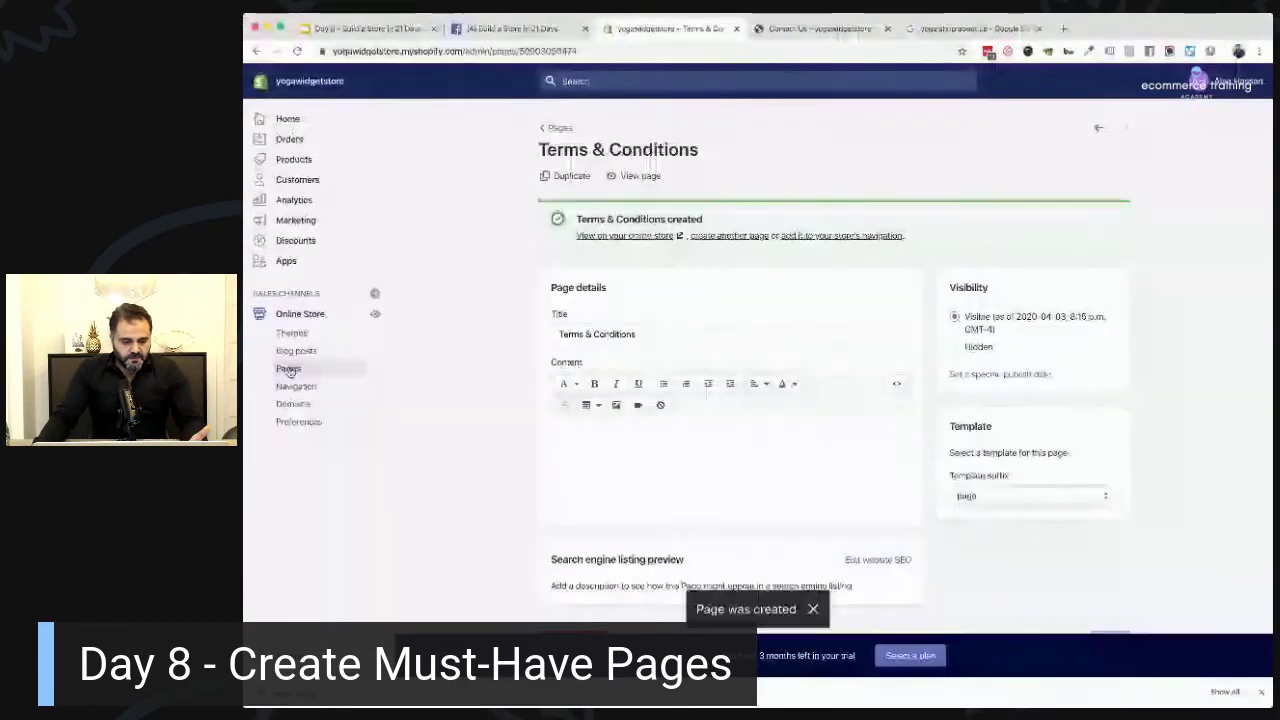
Review the list of created pages, and check the online store's home page down to the footer's quick links.
left_click(556, 127)
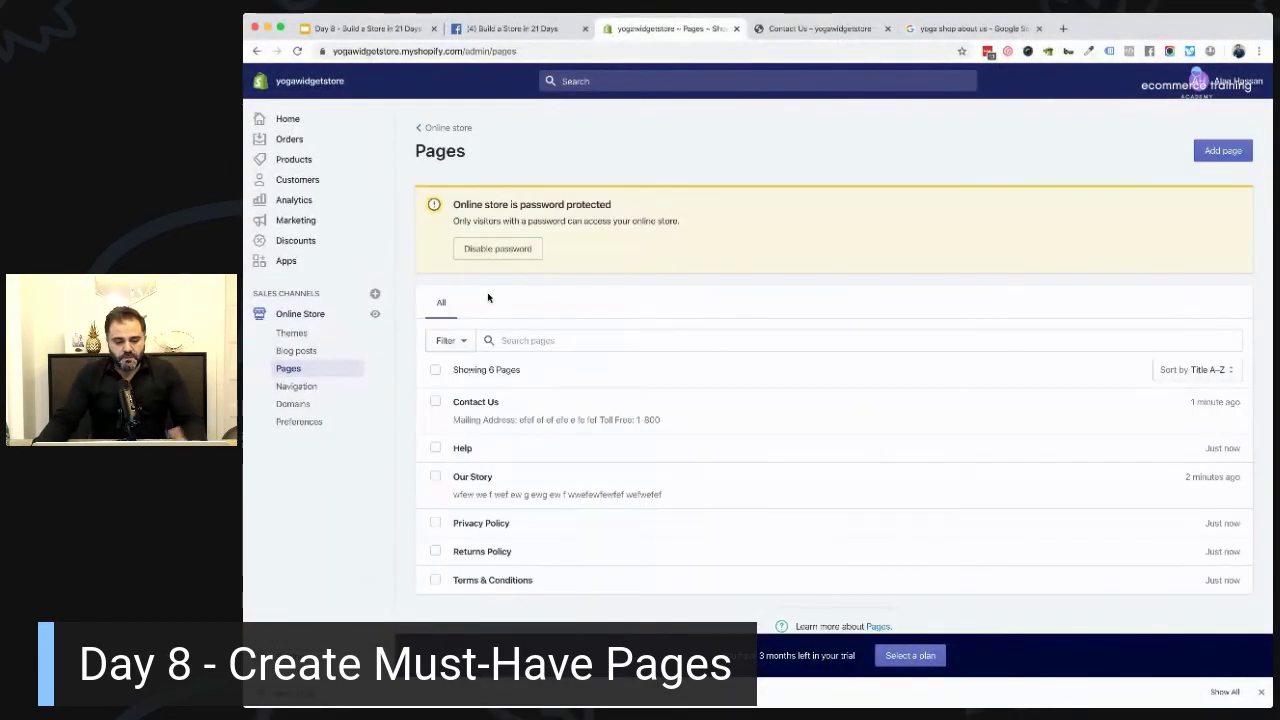
scroll(488, 297, "down", 1)
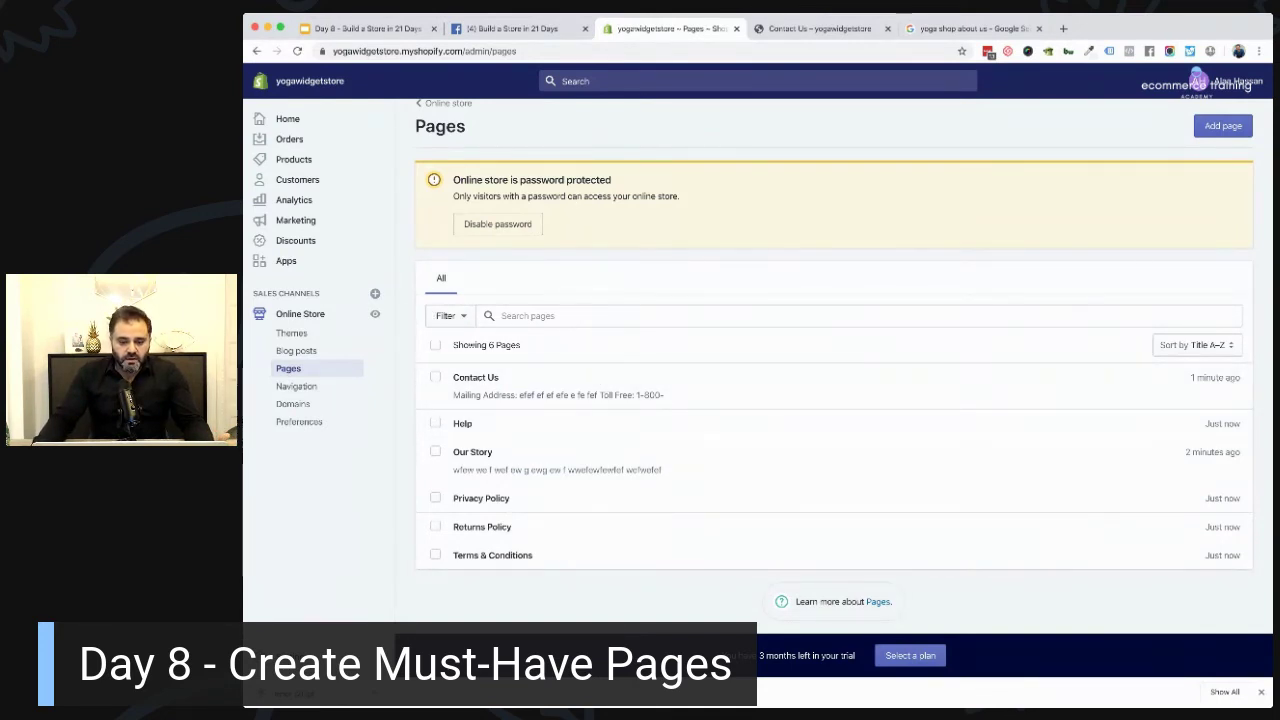
left_click(835, 28)
key("super+r")
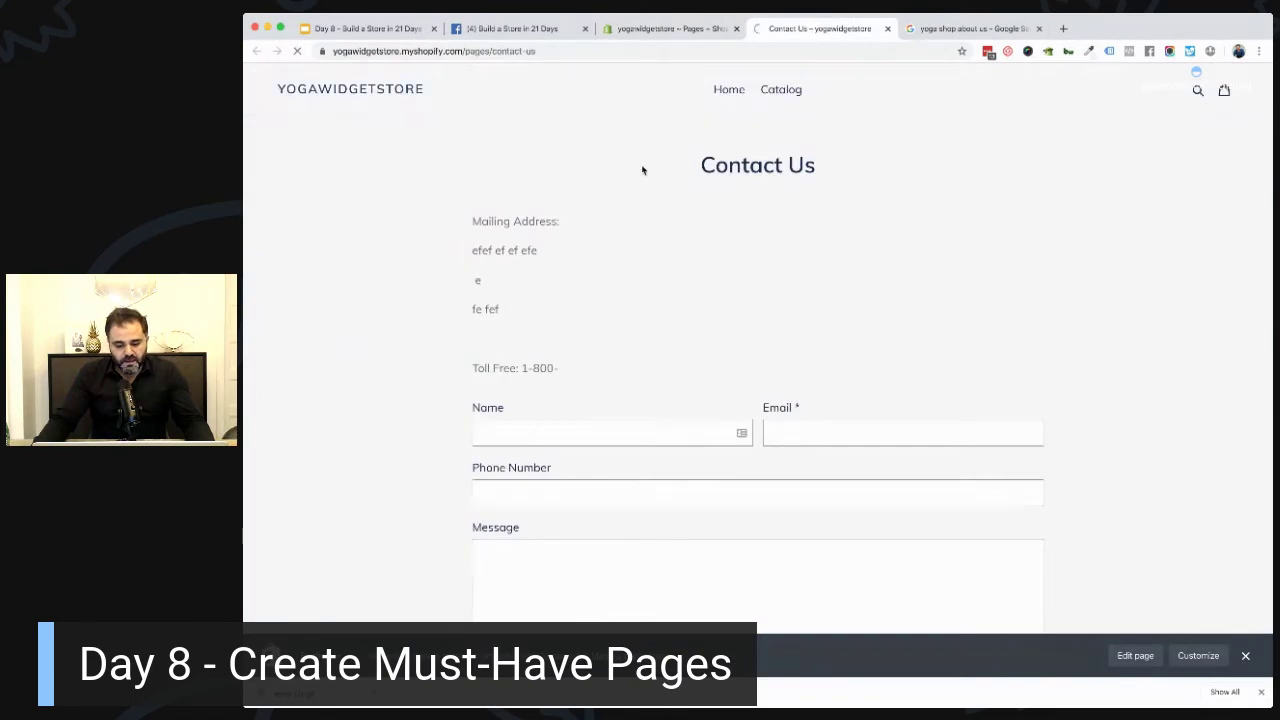
scroll(642, 170, "down", 10)
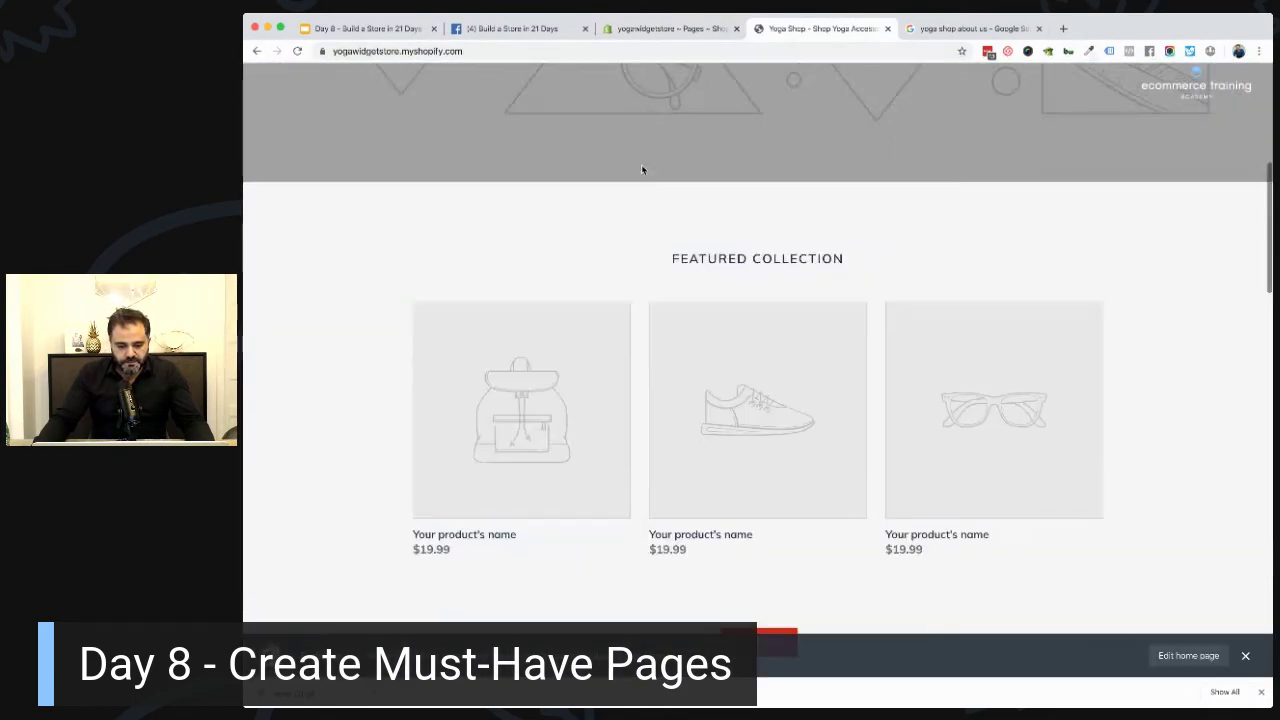
scroll(642, 170, "down", 3)
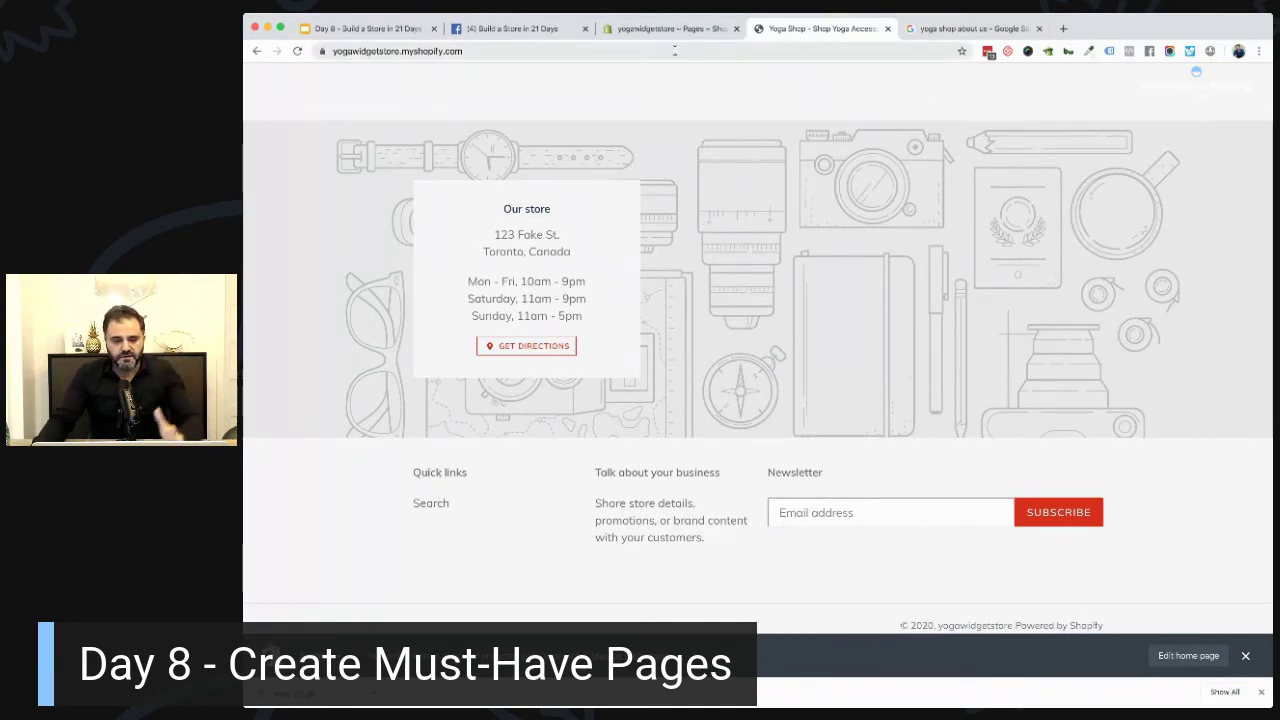
Open the store's footer menu for editing and add a "Help" item linked to the Help page.
left_click(650, 29)
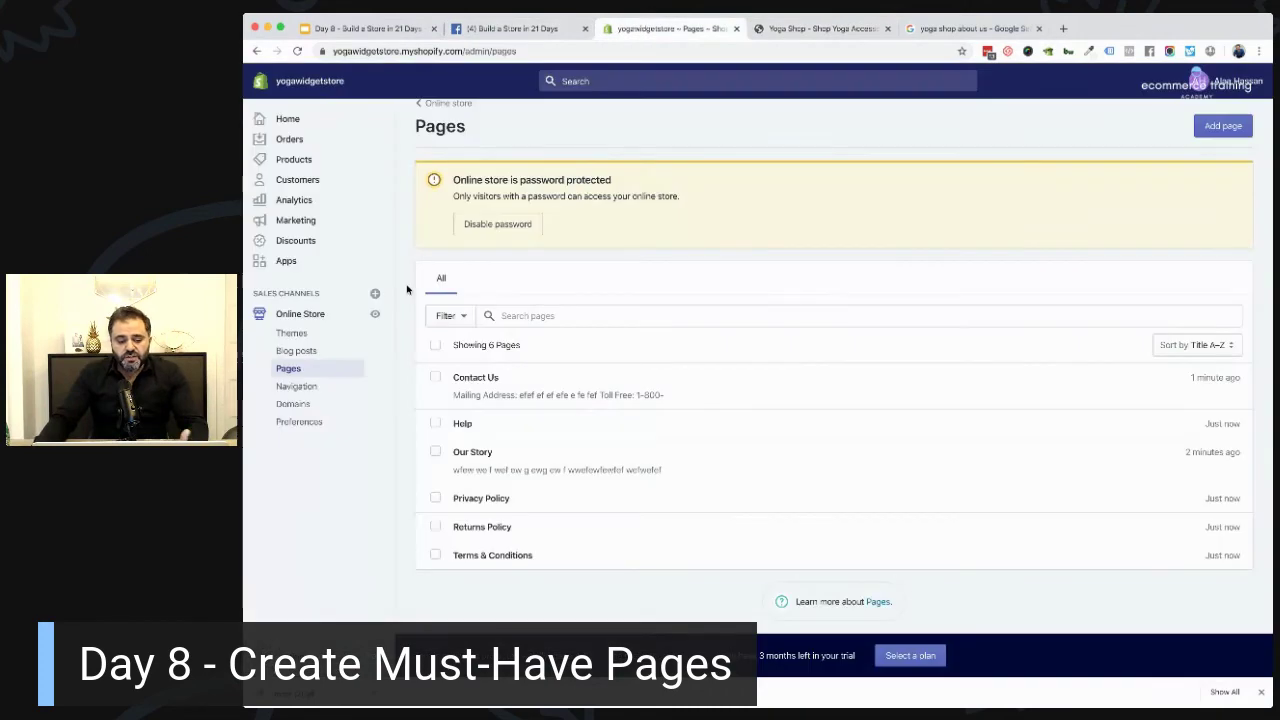
left_click(296, 386)
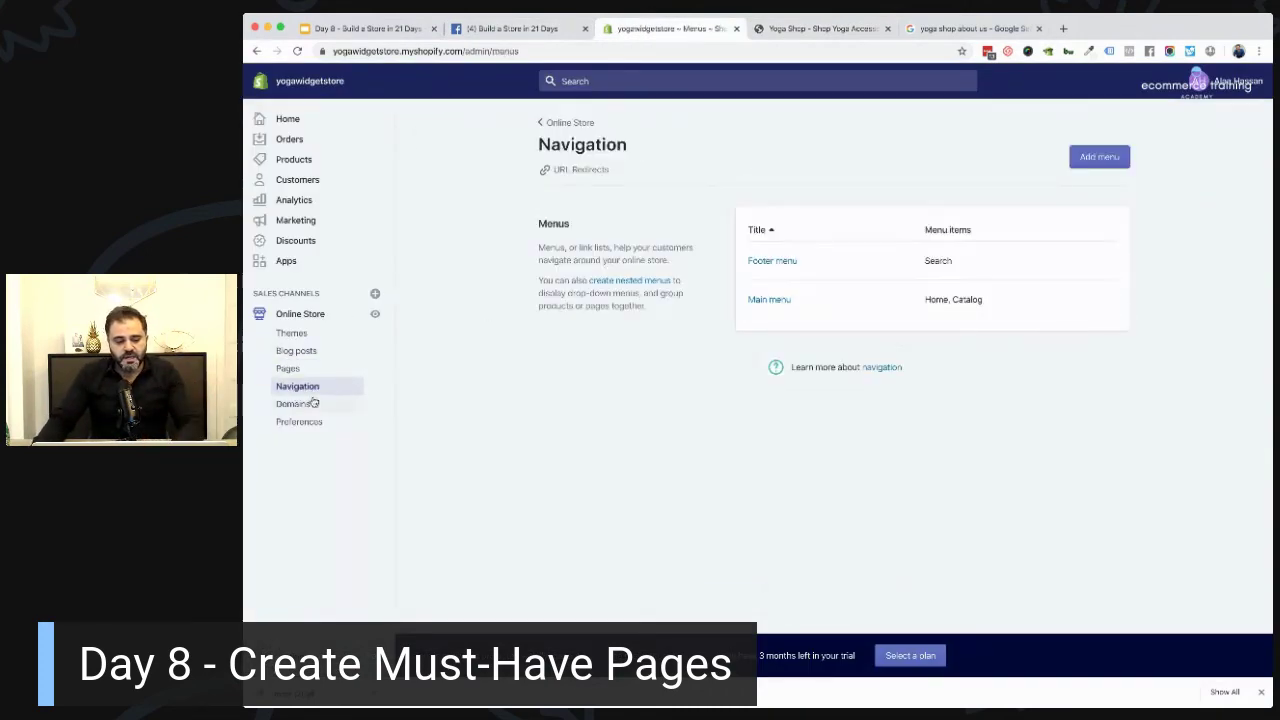
left_click(771, 261)
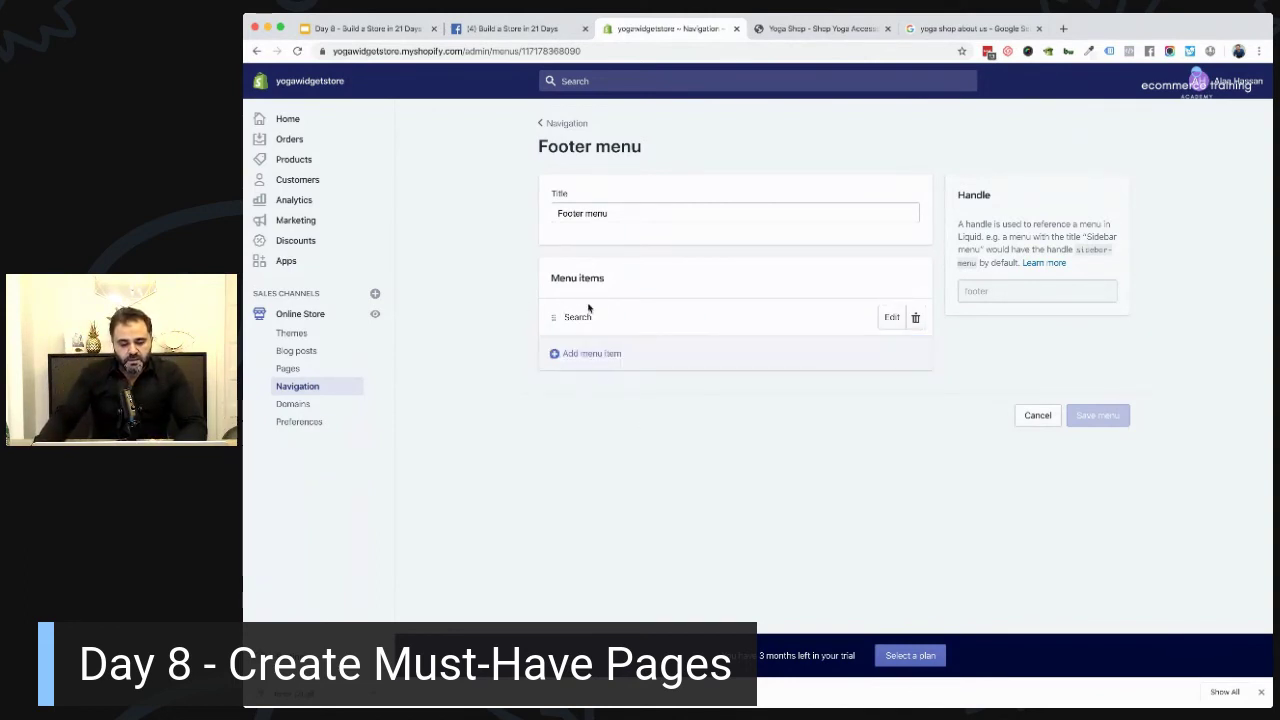
left_click(590, 355)
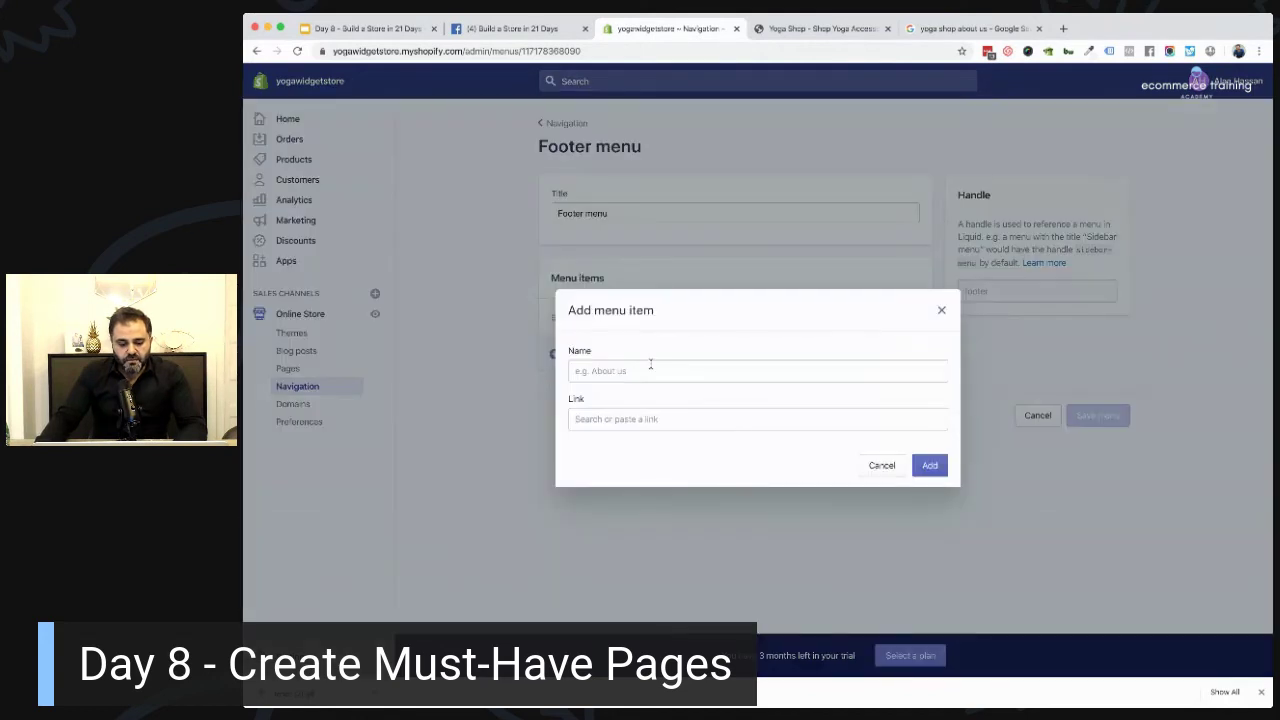
type("Help")
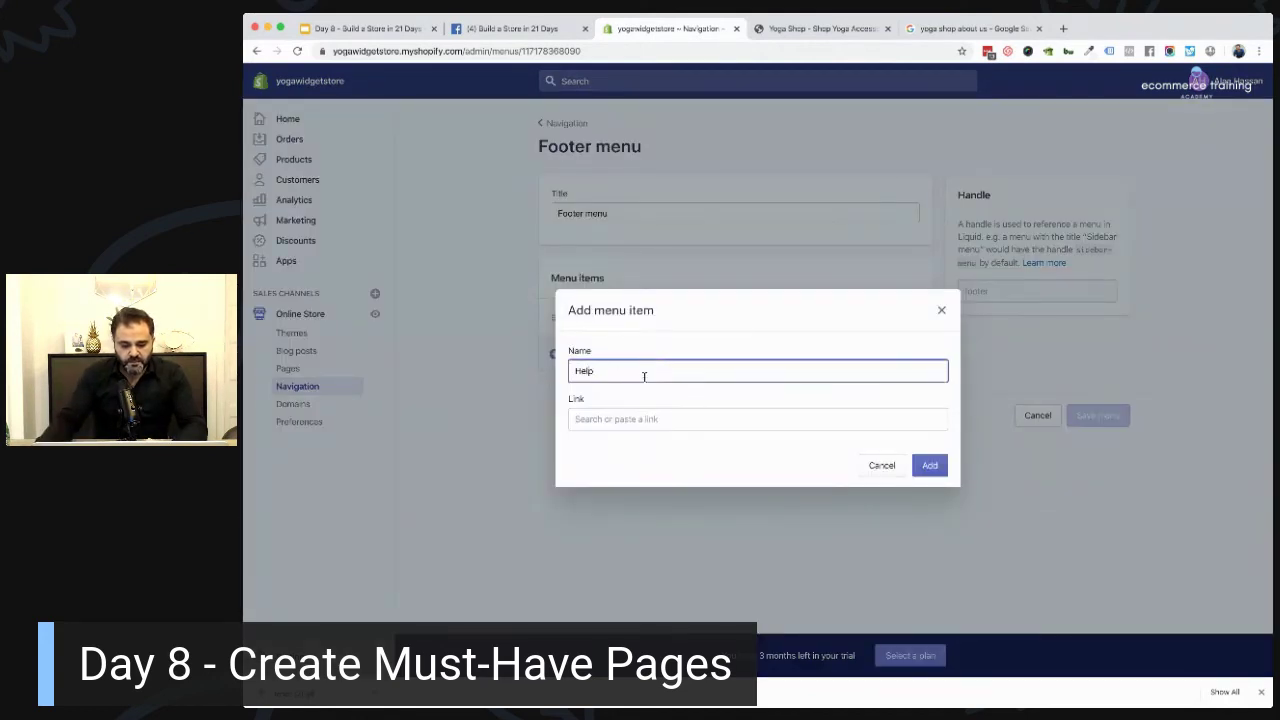
left_click(646, 418)
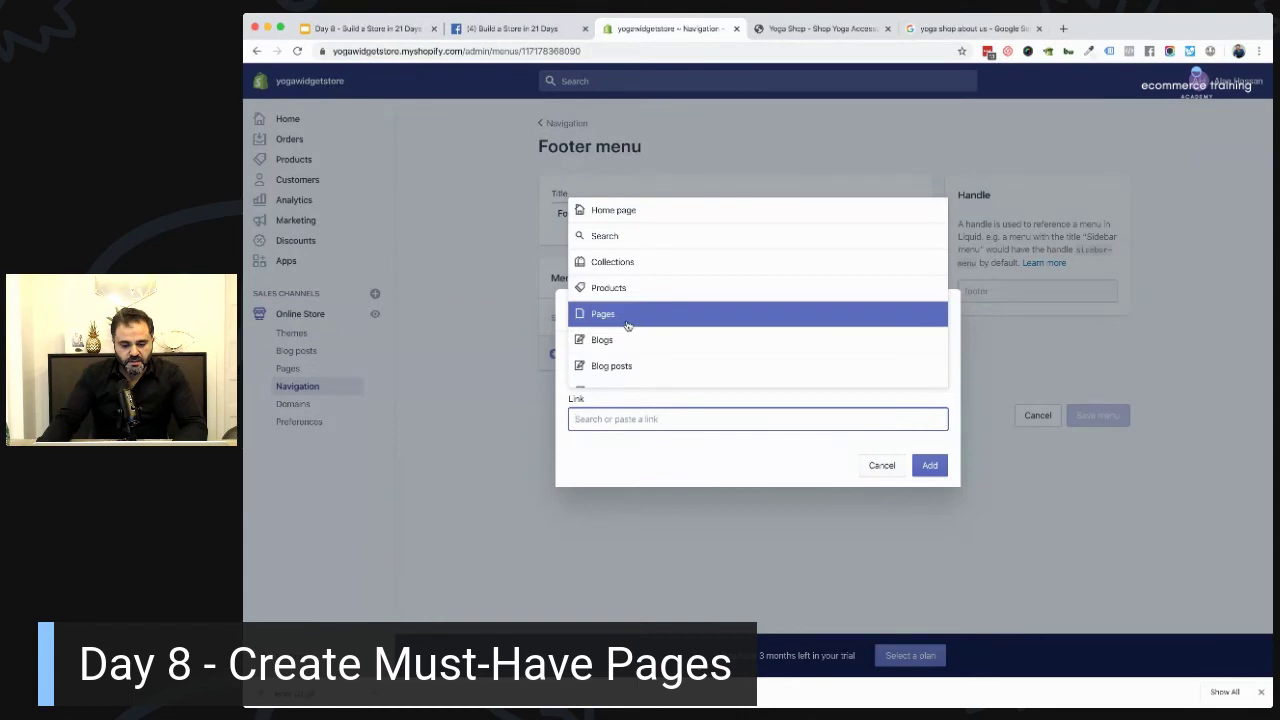
type("help")
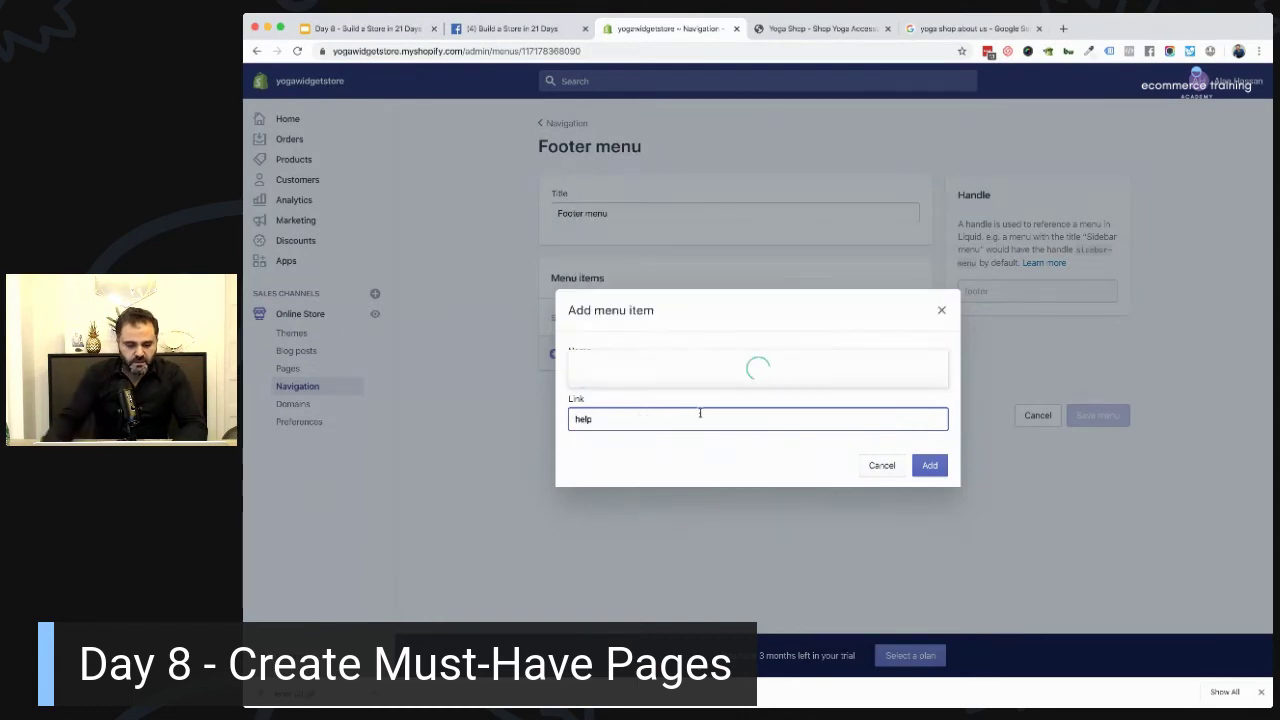
left_click(594, 373)
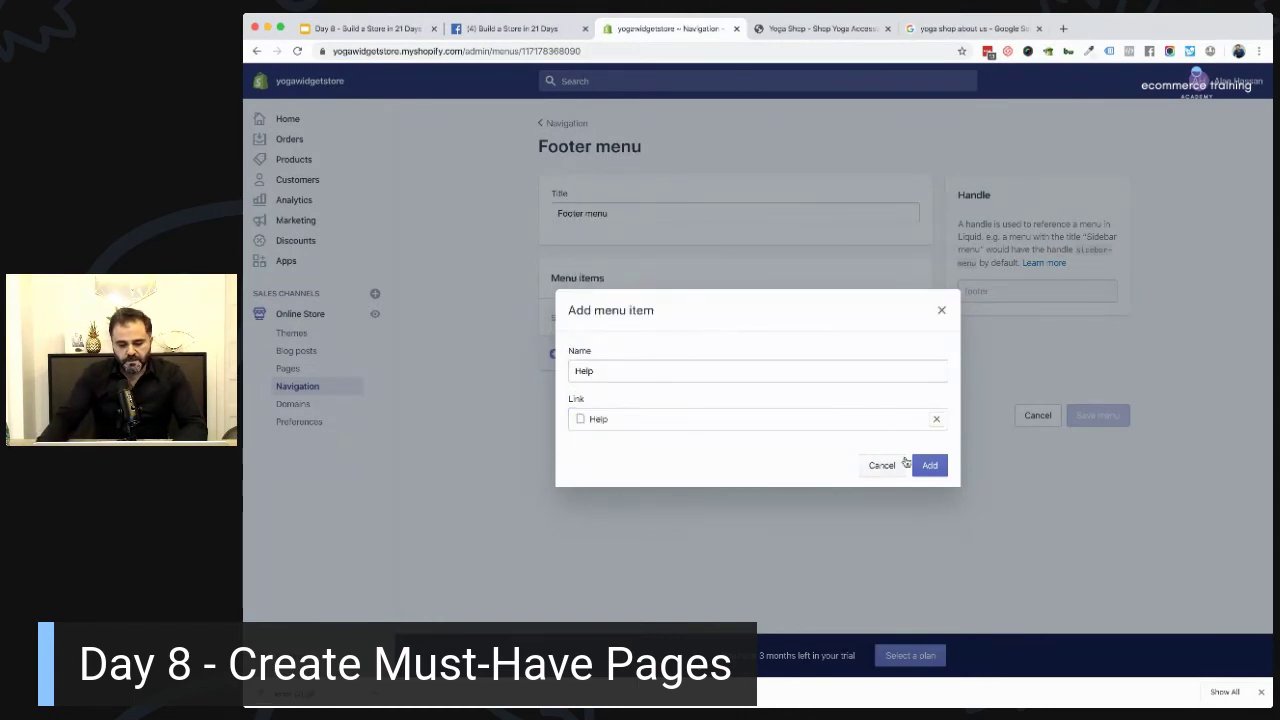
left_click(929, 465)
Add a "Shipping" item to the footer menu and link it to the Help page.
left_click(590, 397)
left_click(604, 376)
type("Shipping")
left_click(666, 412)
type("h")
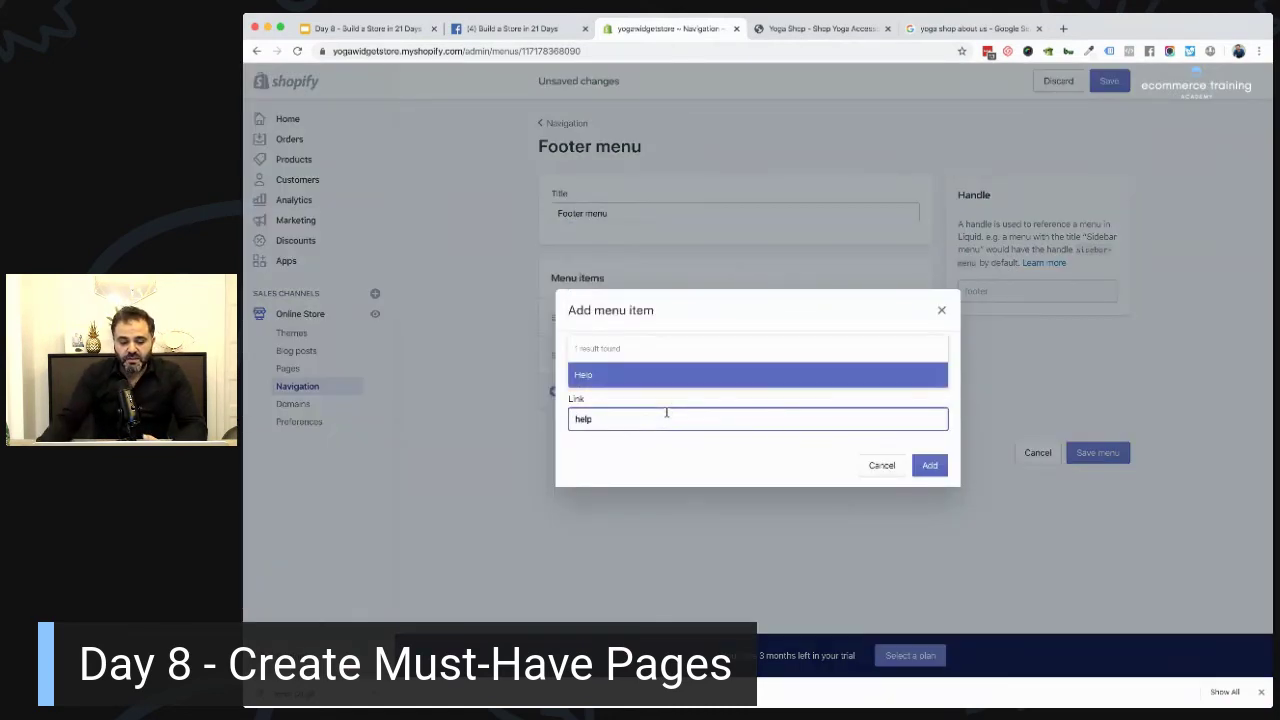
left_click(640, 374)
left_click(929, 466)
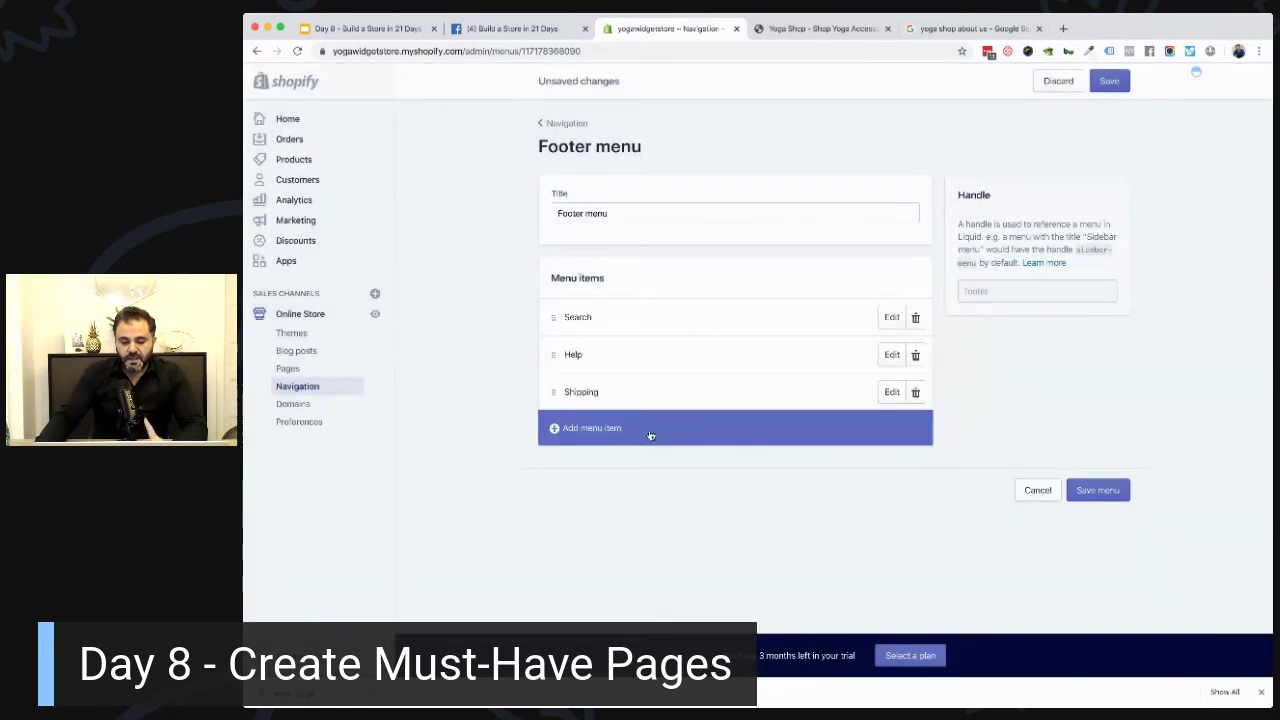
Add a "Payments" item to the footer menu and link it to the Help page.
left_click(616, 430)
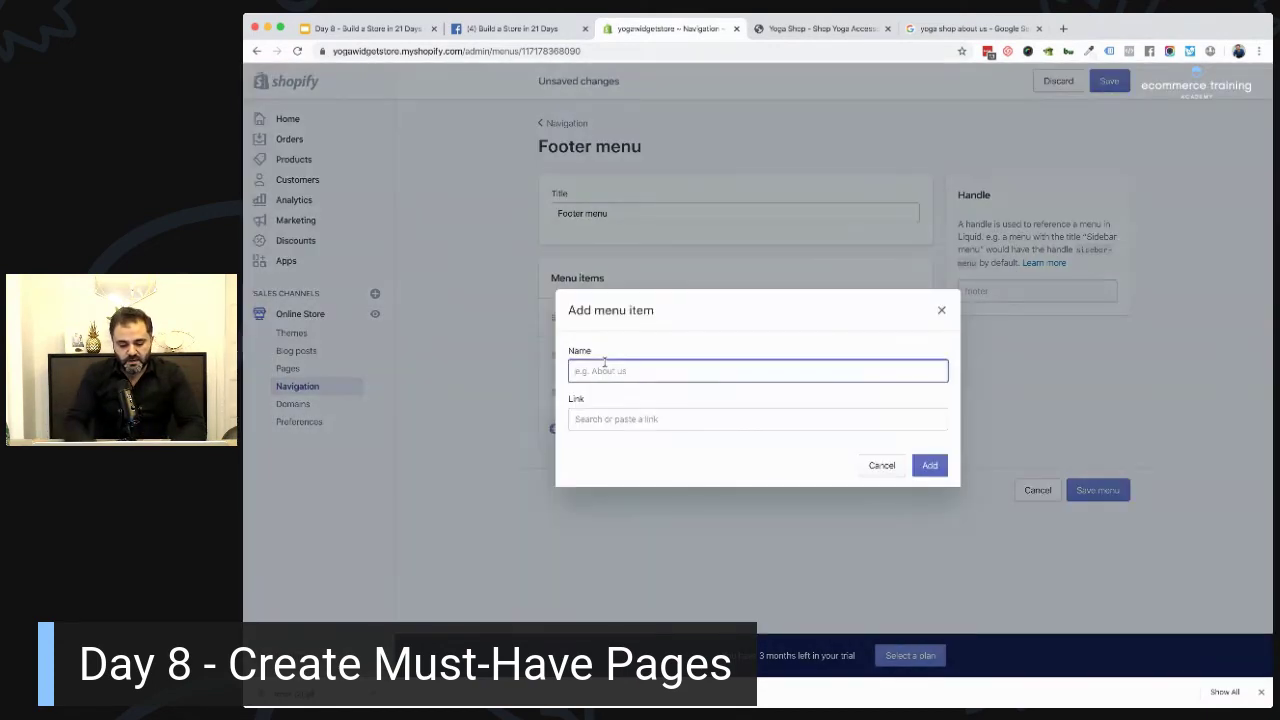
type("Paymen")
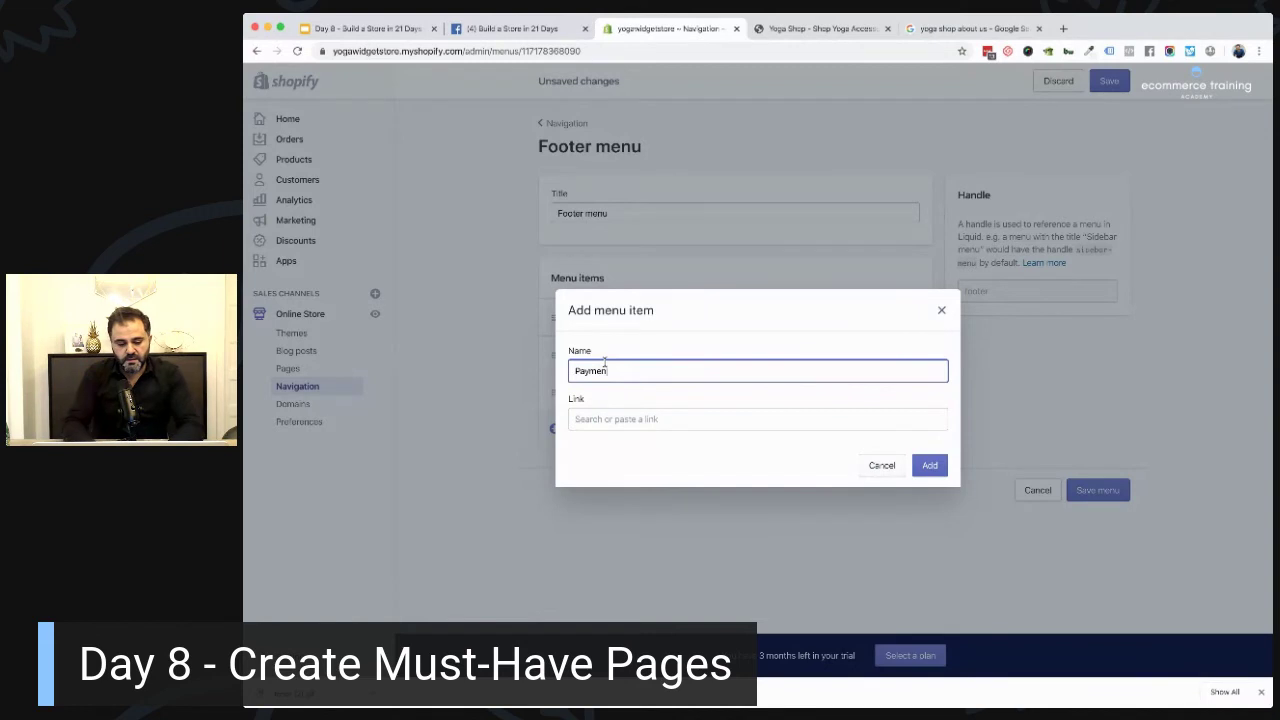
type("ts")
left_click(650, 418)
type("help")
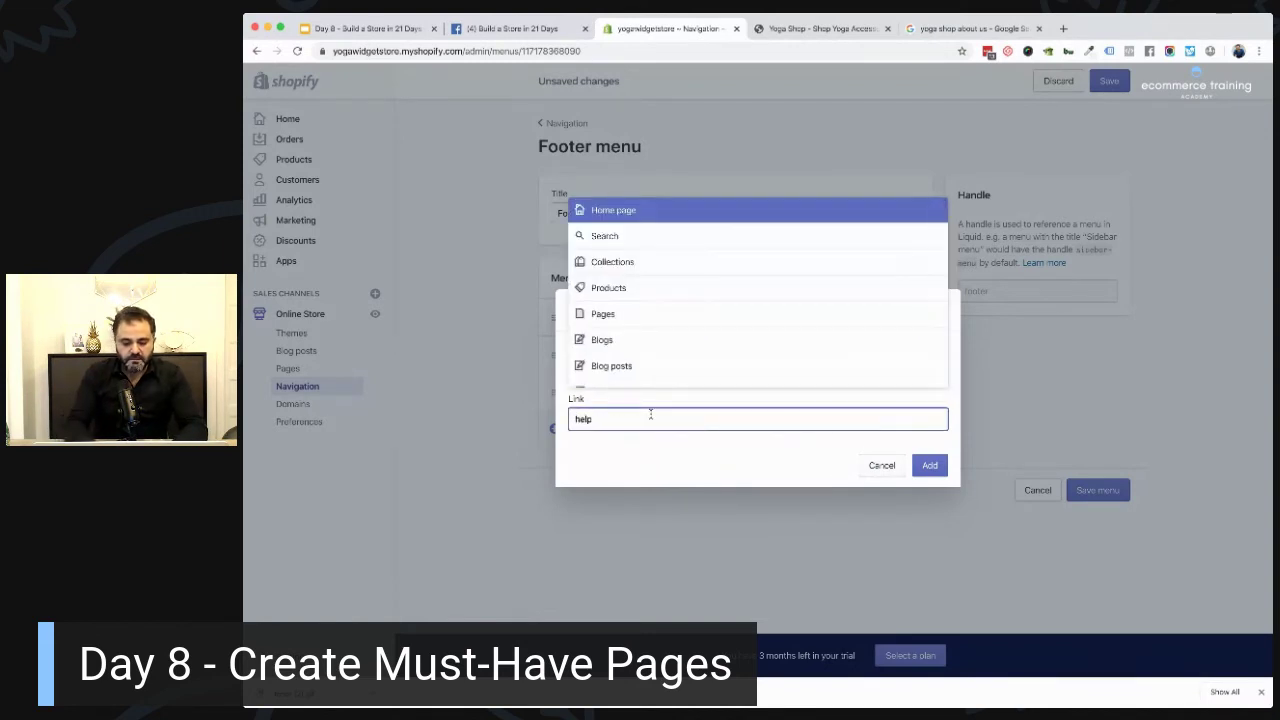
left_click(640, 374)
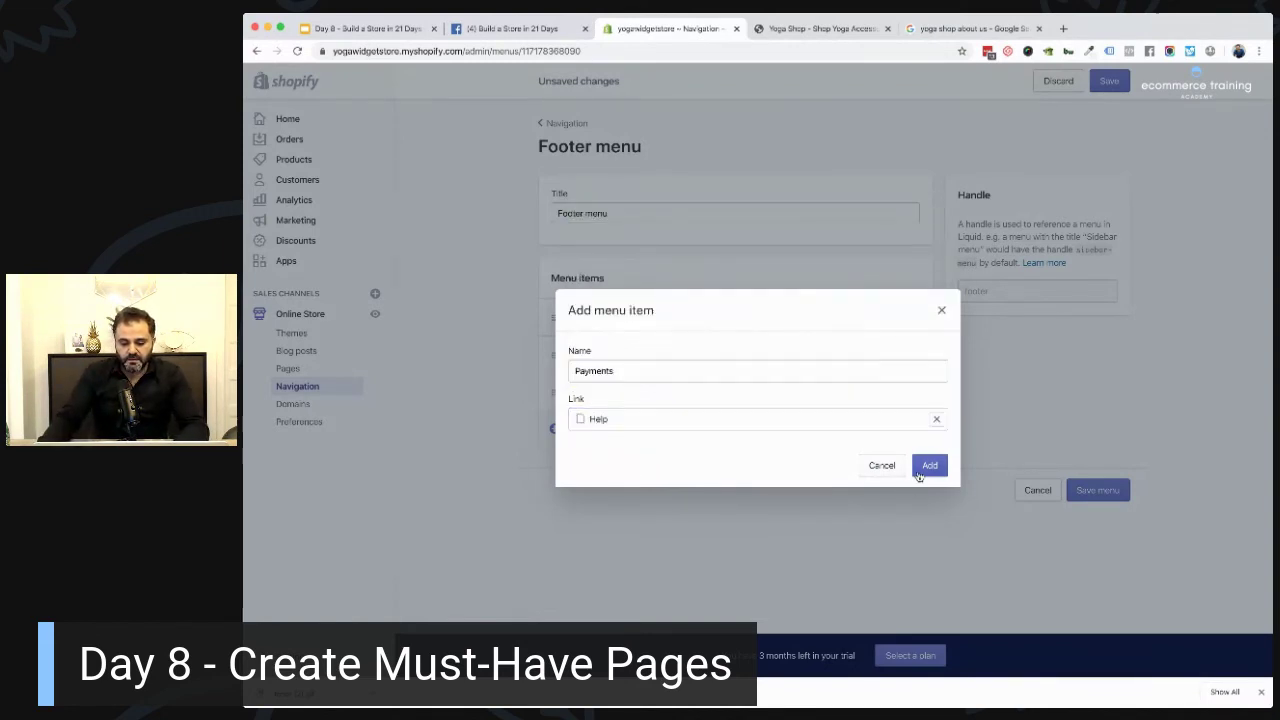
left_click(919, 476)
Add a "Frequently Asked Questions" item linked to the Help page and save the footer menu.
left_click(590, 462)
left_click(598, 419)
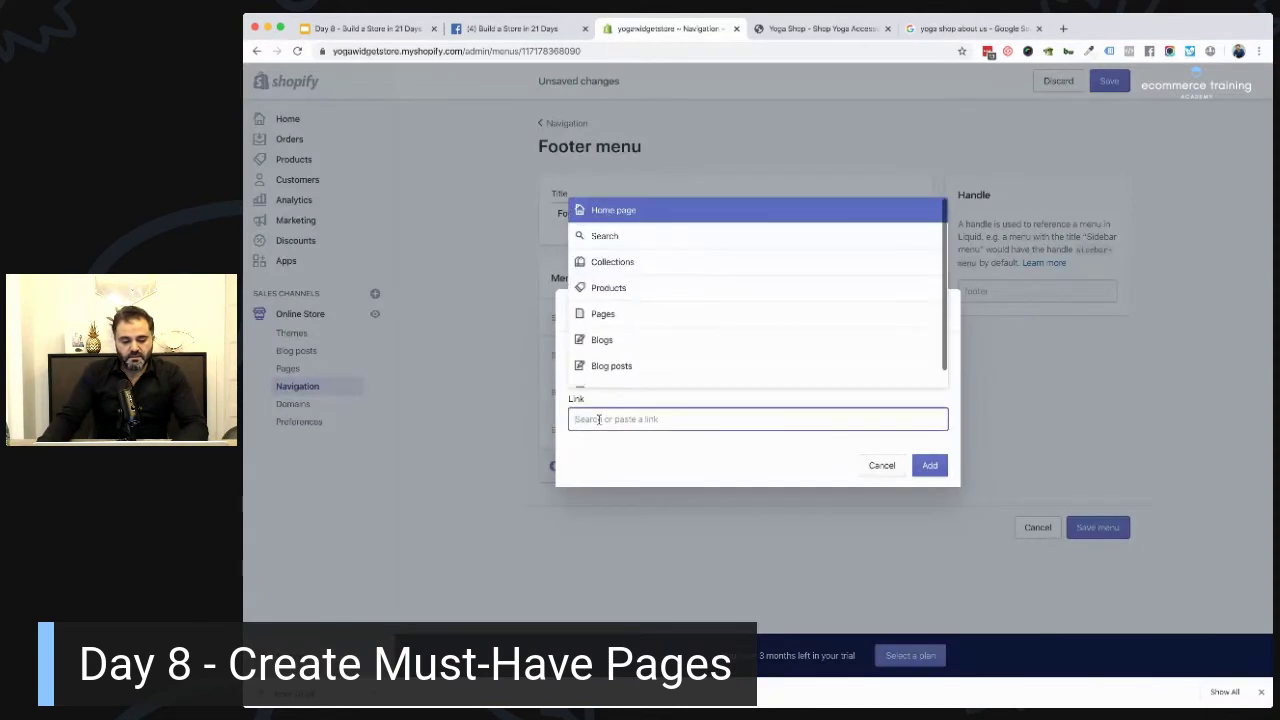
left_click(586, 478)
left_click(590, 372)
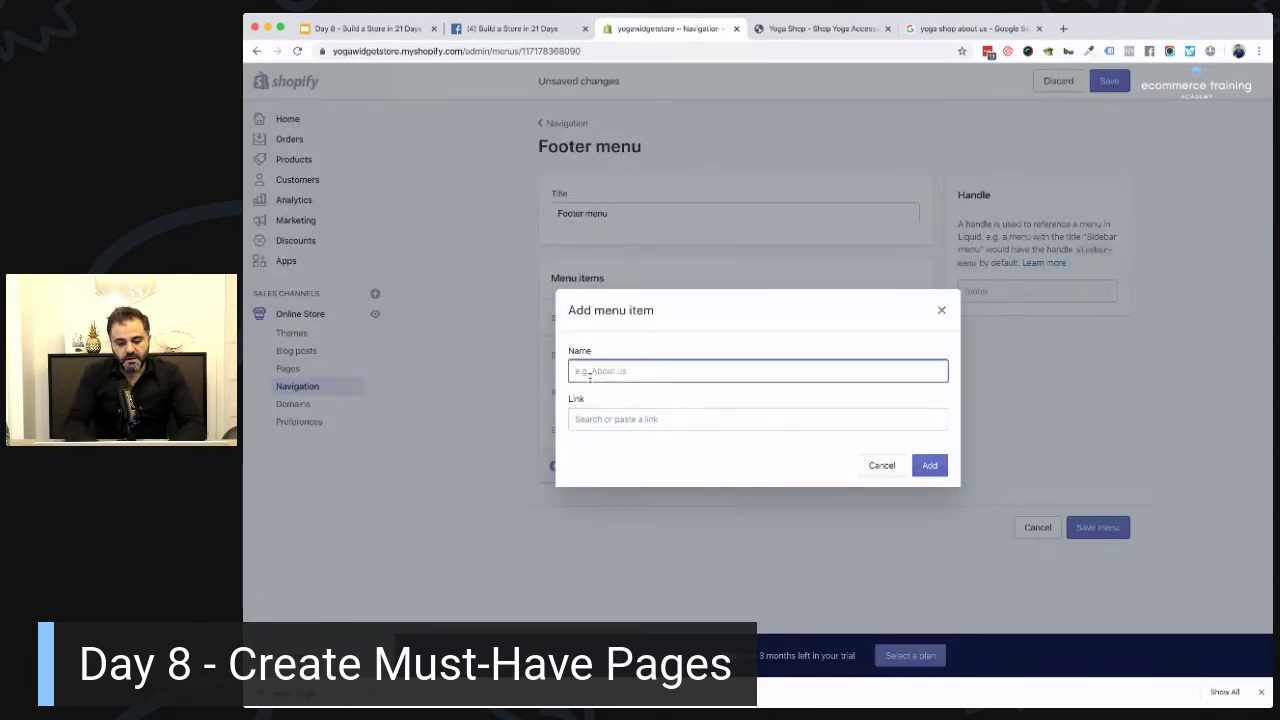
type("Frequently Asked Questions")
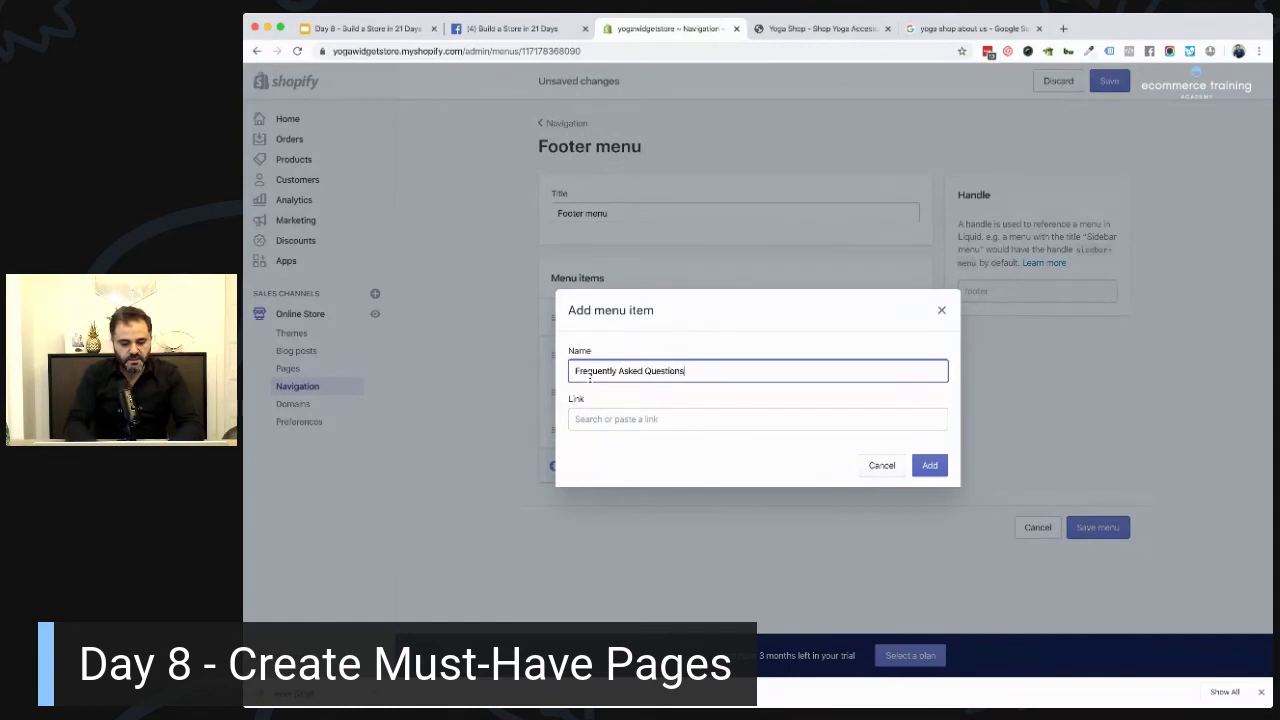
left_click(595, 419)
type("he")
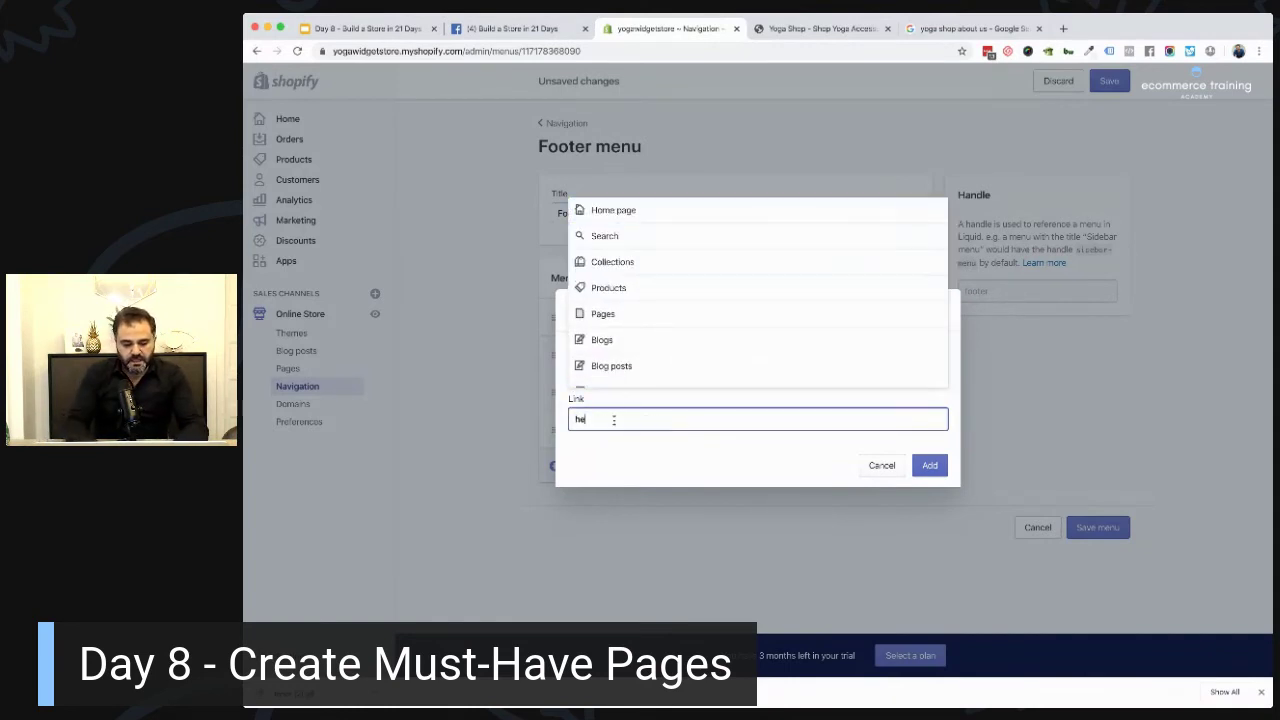
type("l")
left_click(614, 376)
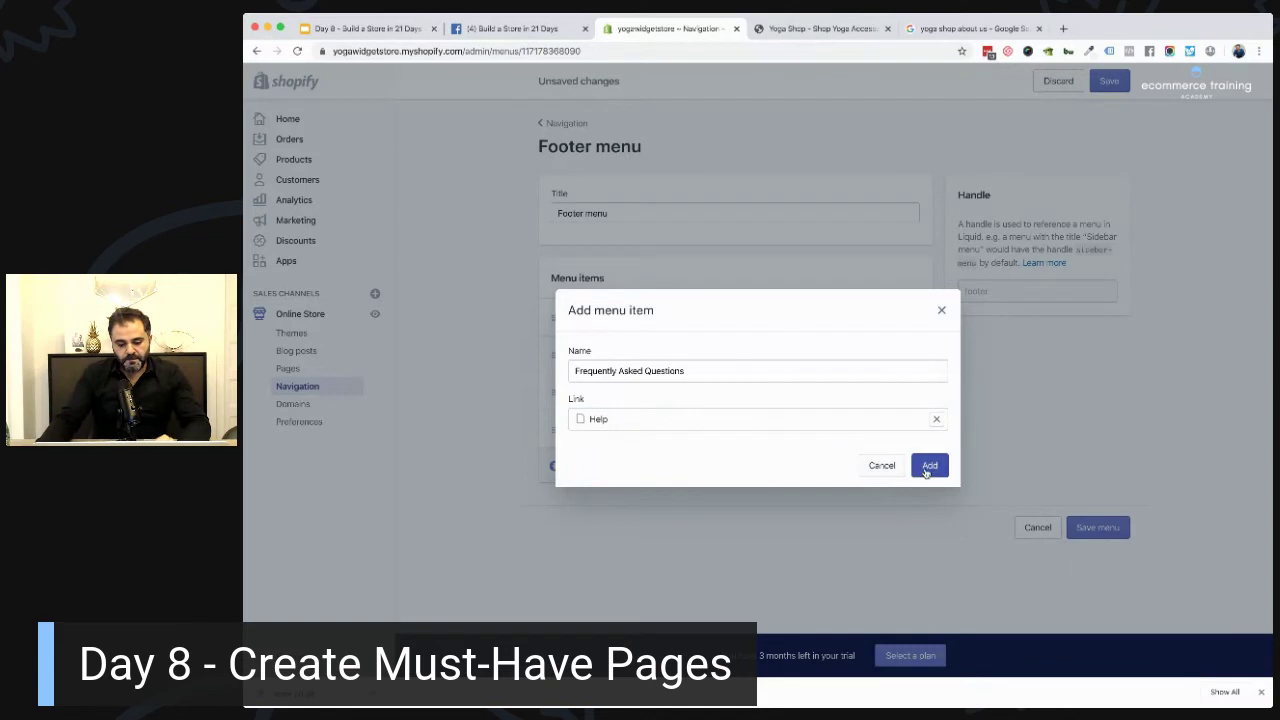
left_click(928, 468)
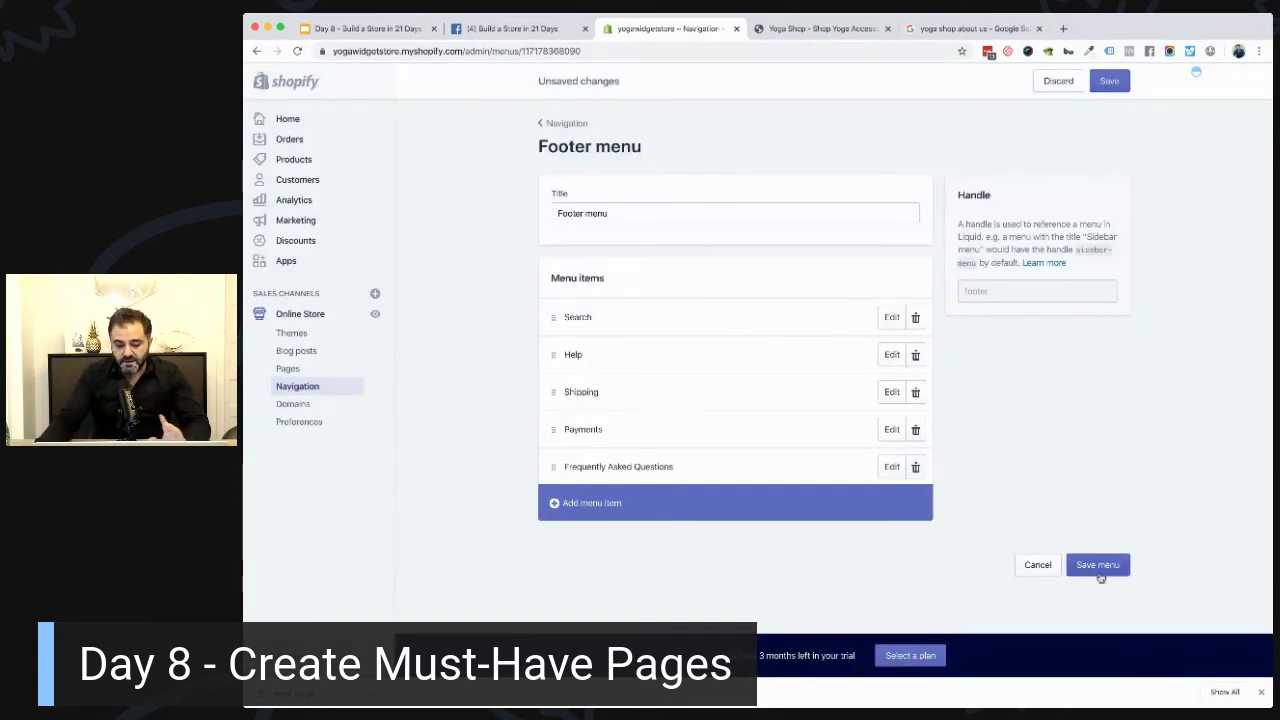
left_click(1099, 575)
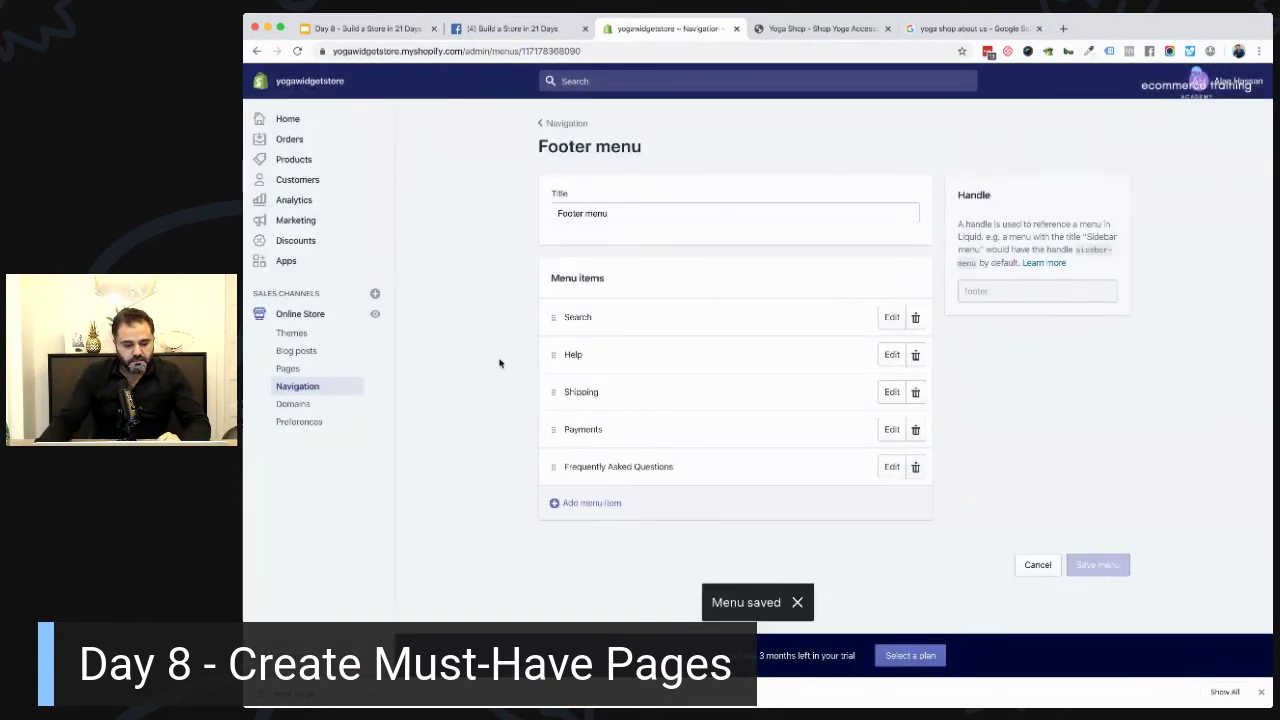
Open the Help page from the store's pages and enter "How to get help" as a bold heading in its content.
left_click(305, 369)
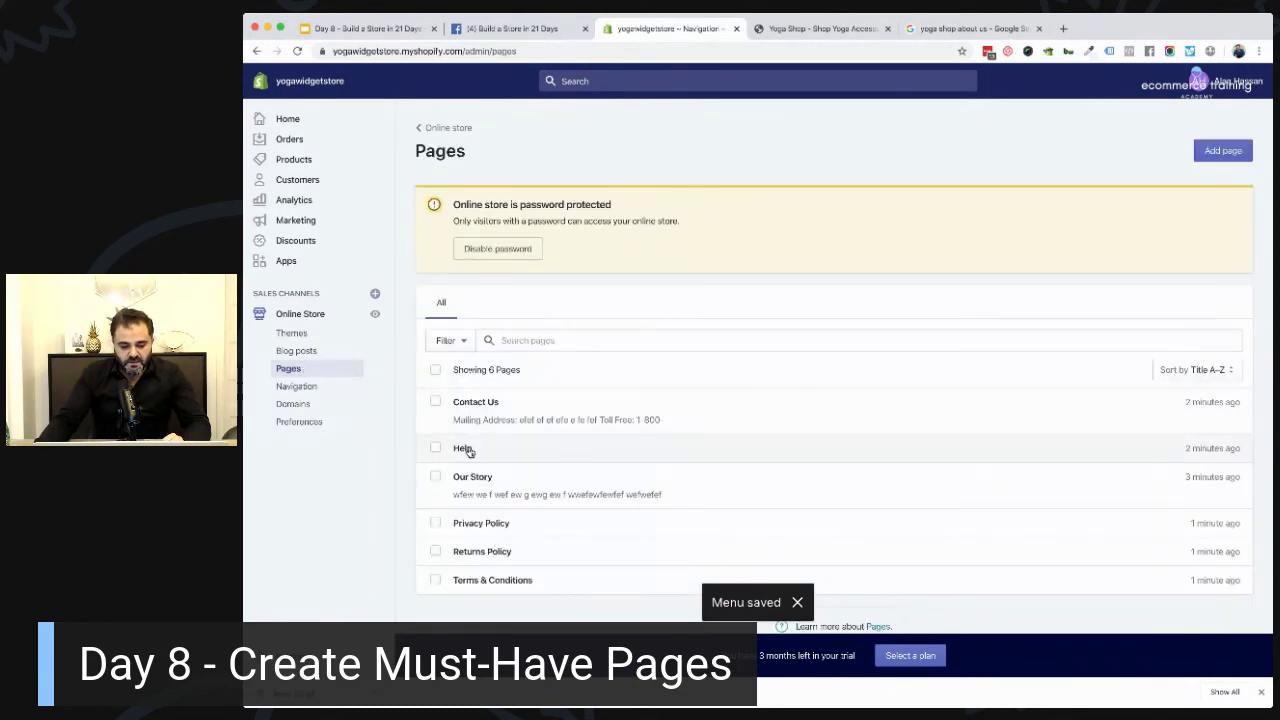
left_click(464, 448)
left_click(643, 368)
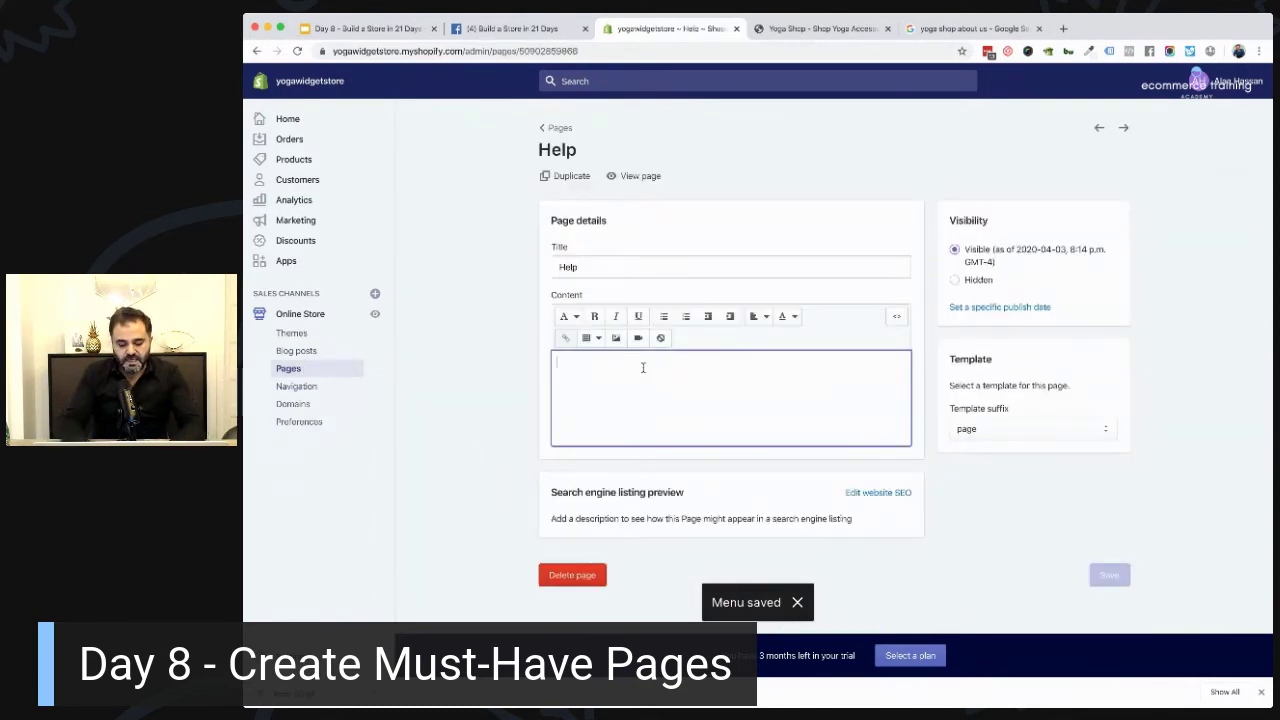
type("How to")
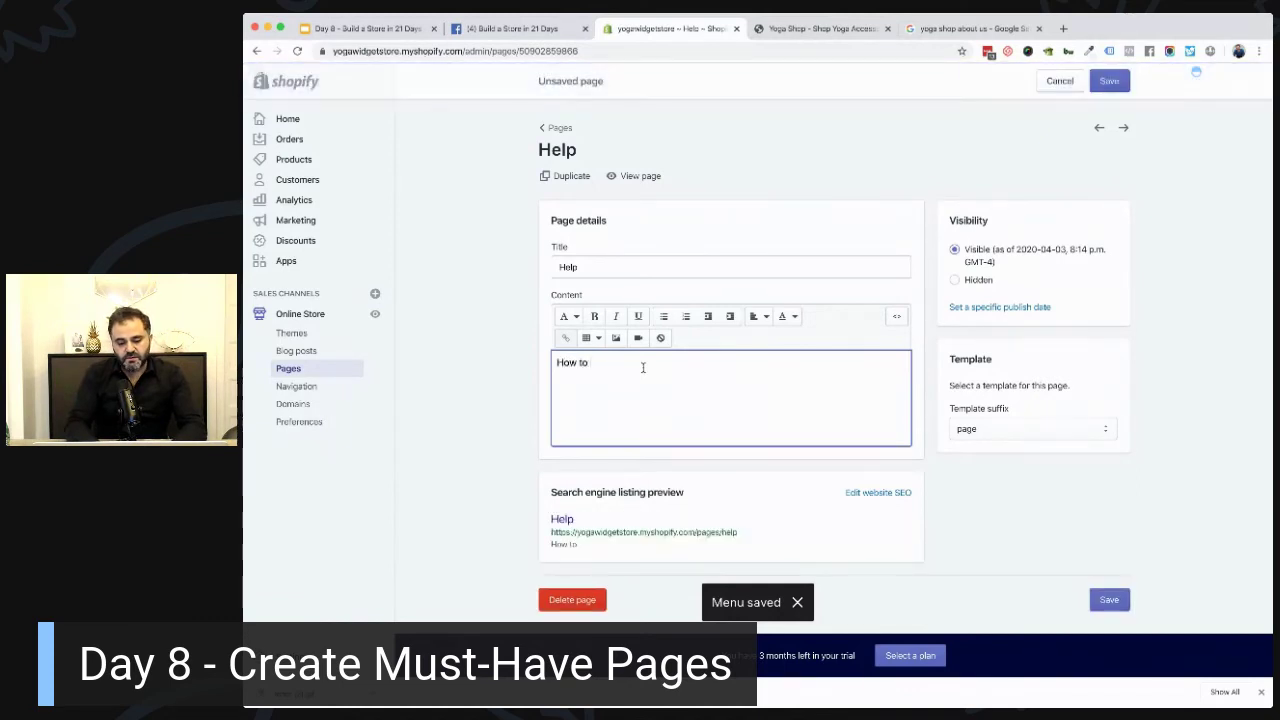
type(" get help")
key("super+a")
key("super+b")
key("Right")
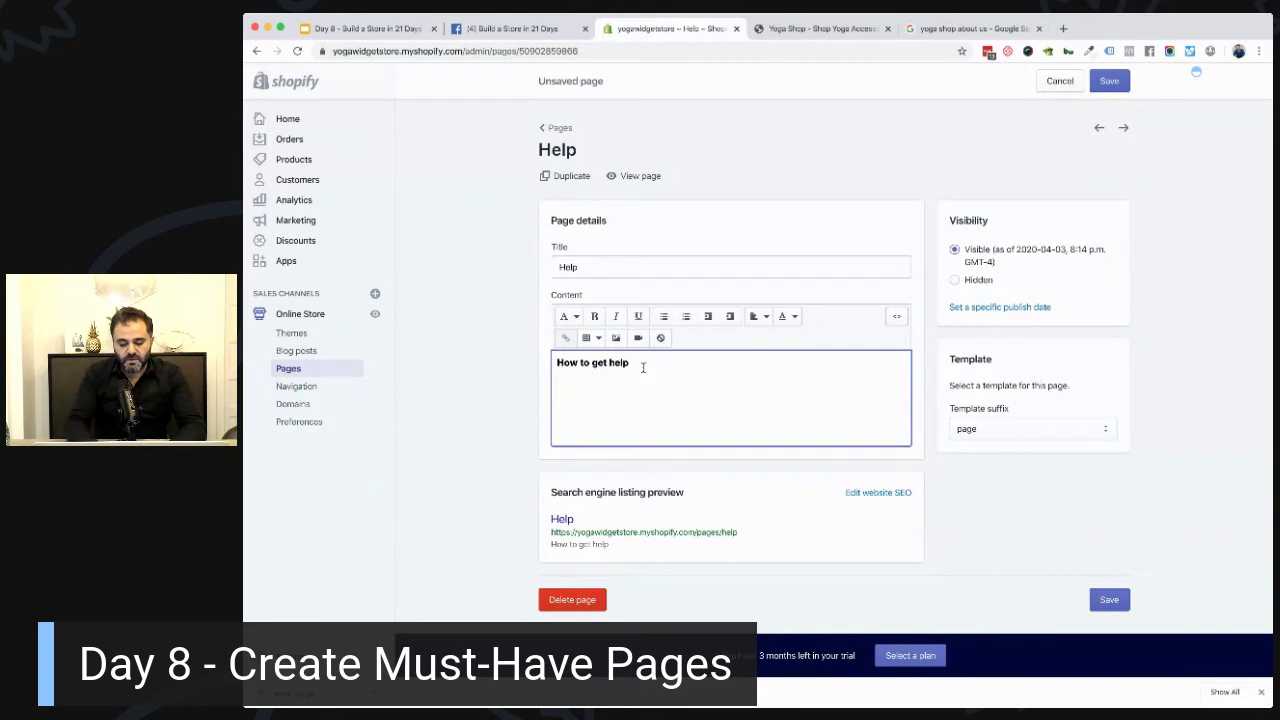
Add the bold headings "Shipping", "Payments" and "Frequently Asked Questions" below the first heading, with blank lines between them.
type("Shipping")
key("Return")
key("Return")
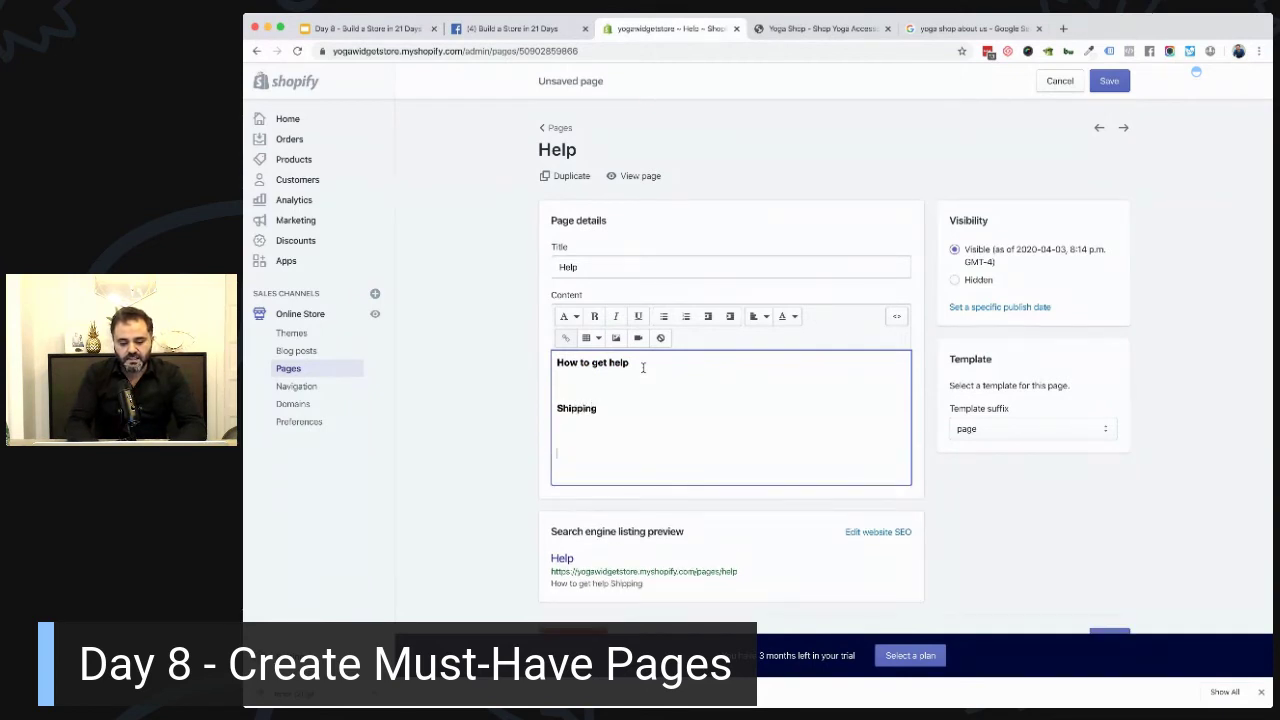
type("Payments")
key("Return")
key("Return")
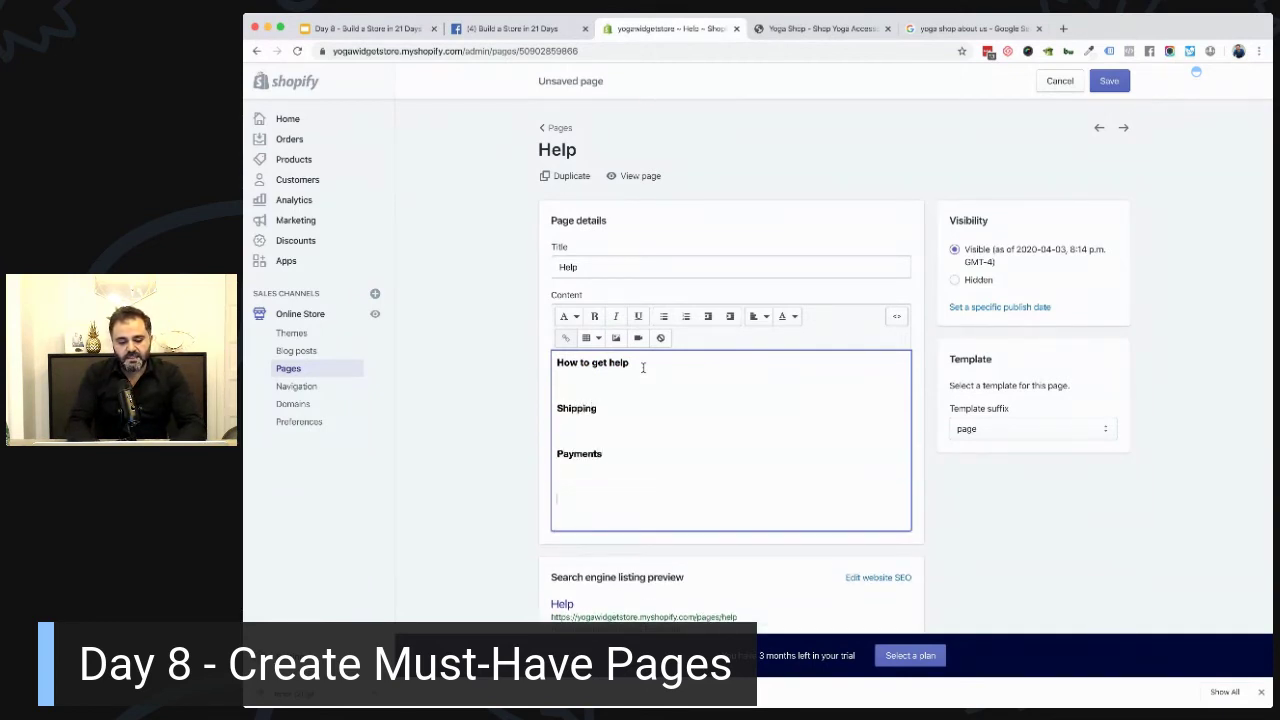
type("Frequently Asked Questions")
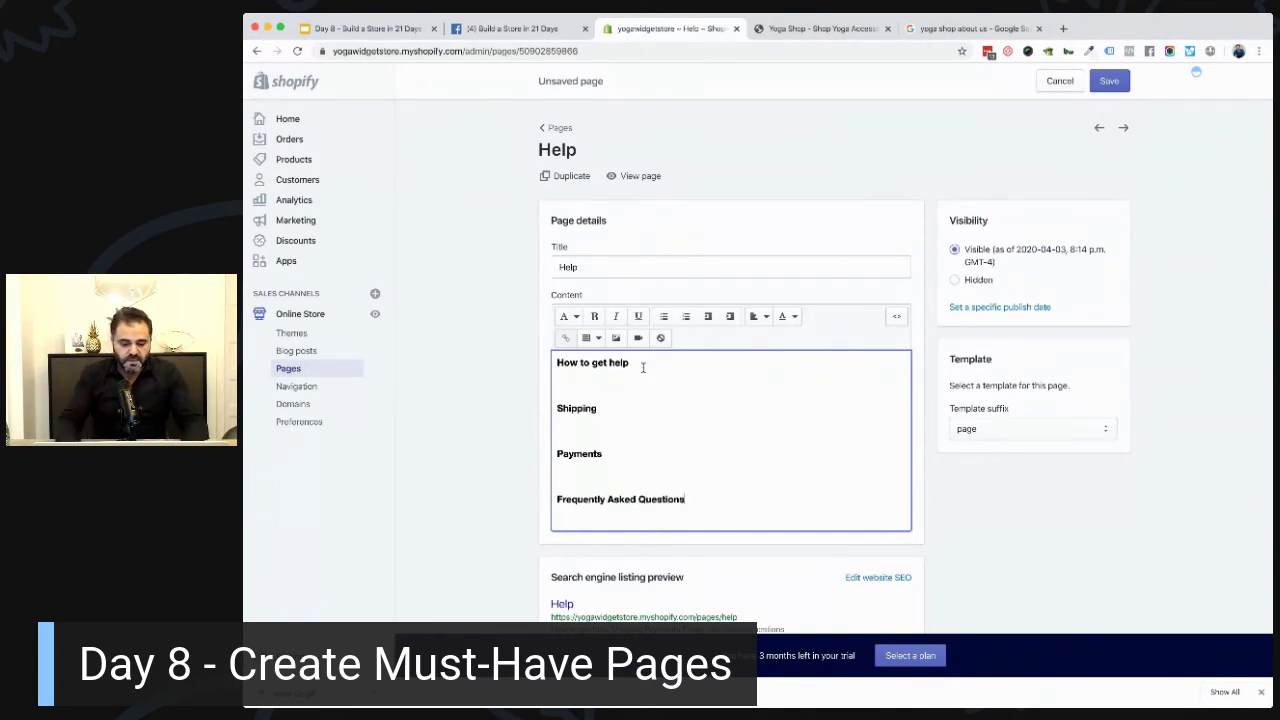
Insert extra blank lines between the Help page's headings to leave room for text, and save the page.
key("Up")
key("Return")
key("Return")
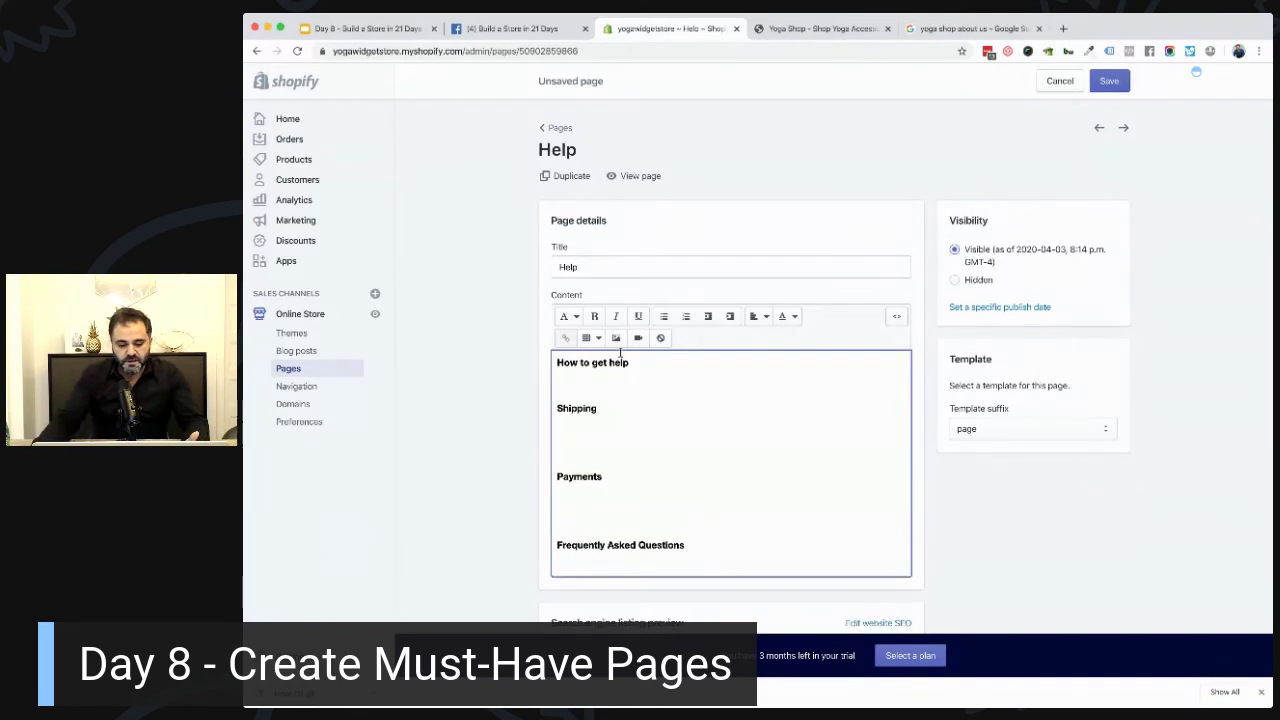
key("Return")
left_click(1112, 81)
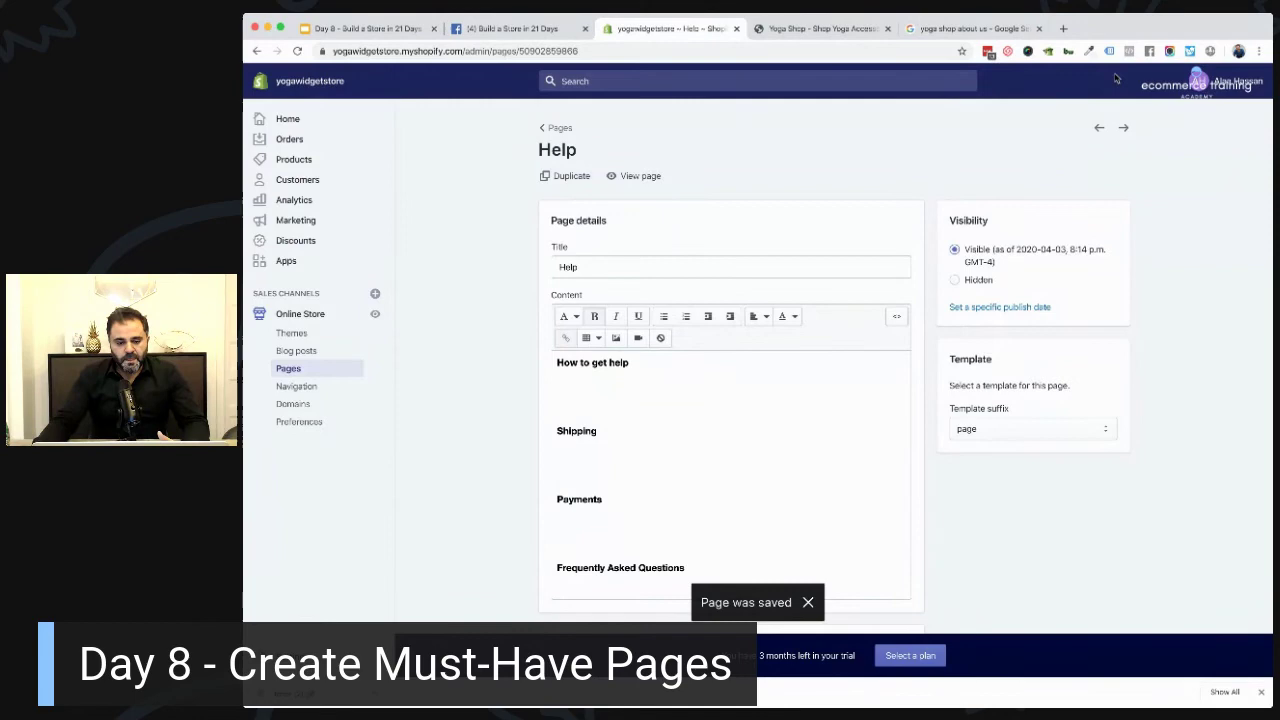
Reload the storefront, follow the footer's Shipping link, and examine the Shipping and Frequently Asked Questions sections on the Help page.
left_click(818, 28)
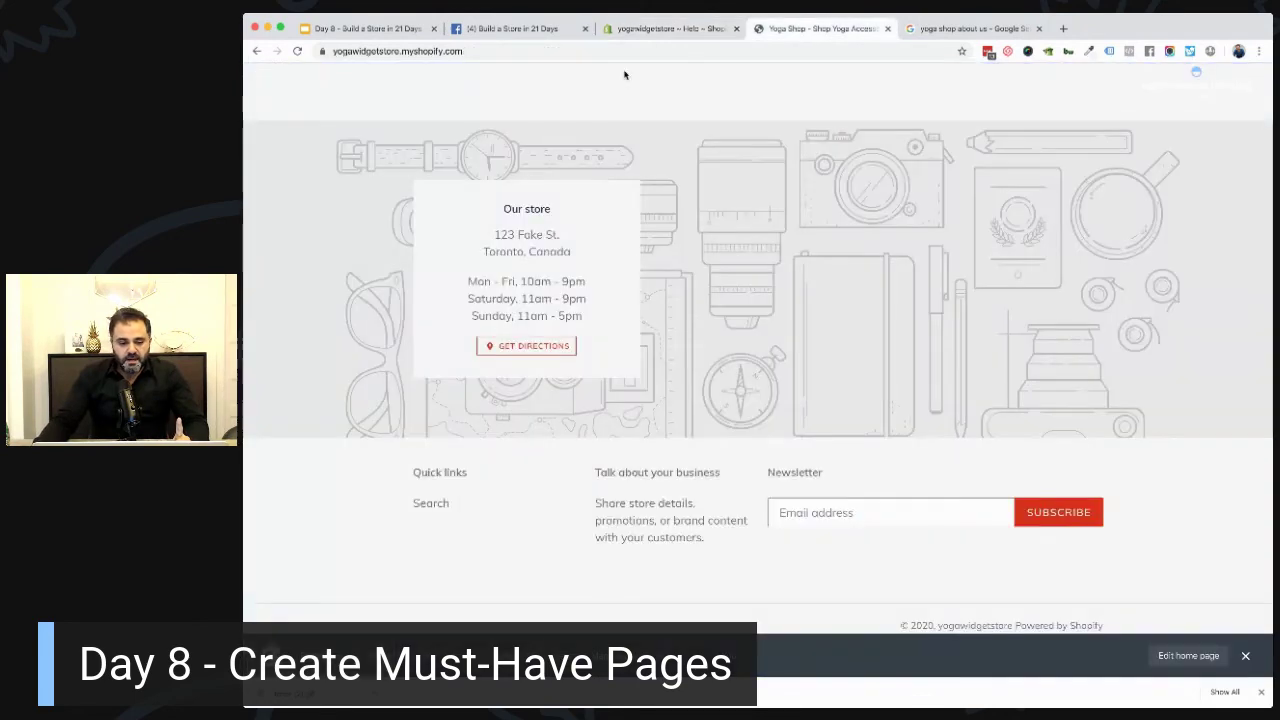
left_click(298, 51)
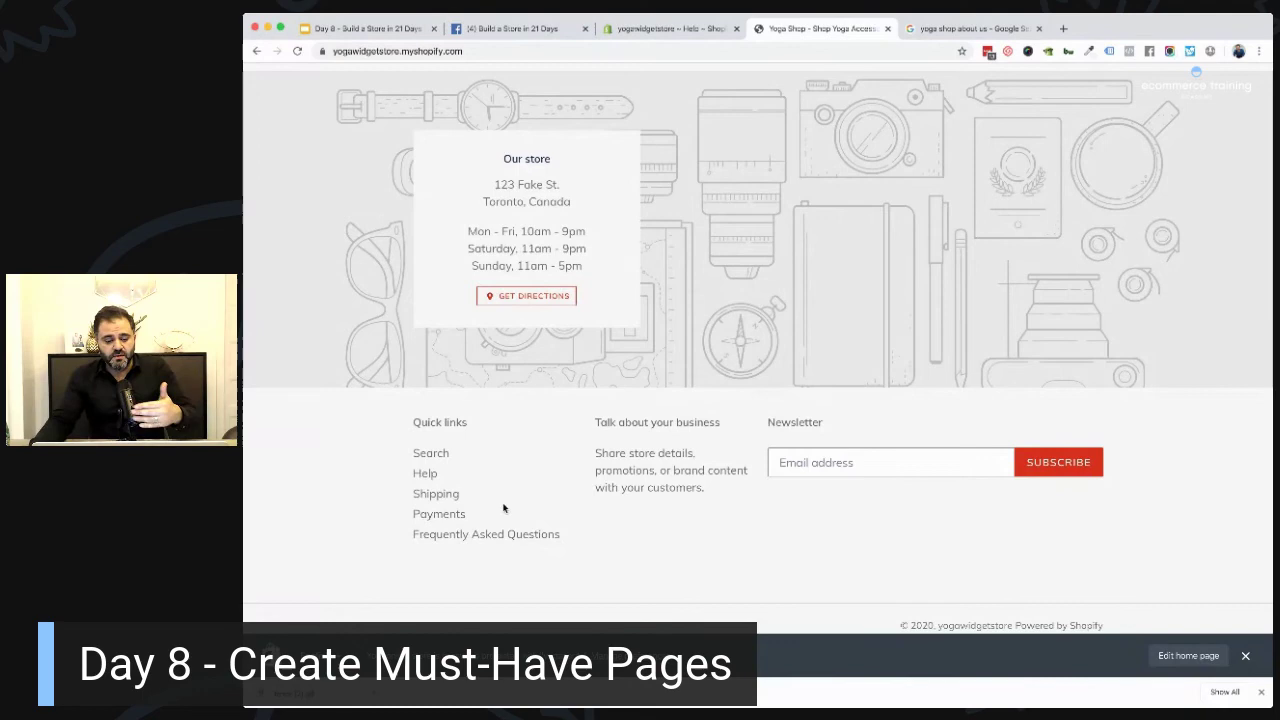
left_click(437, 495)
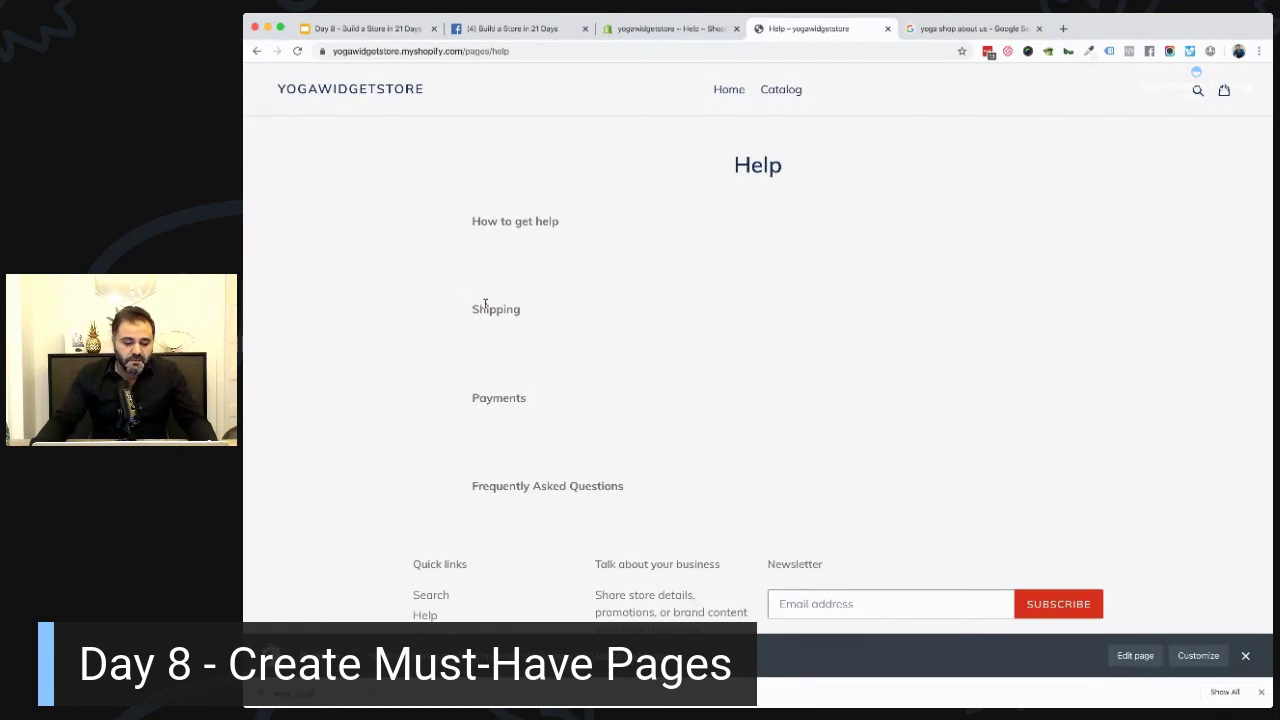
left_click_drag(472, 309, 541, 312)
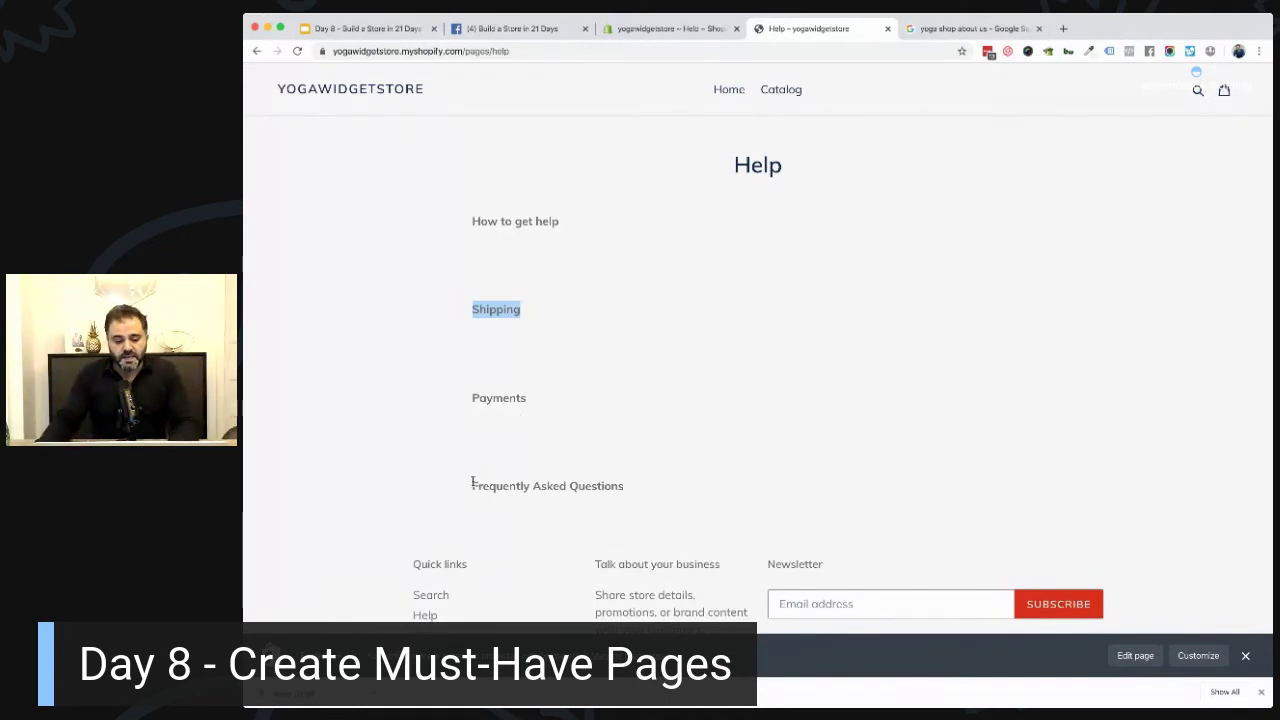
left_click_drag(471, 483, 639, 487)
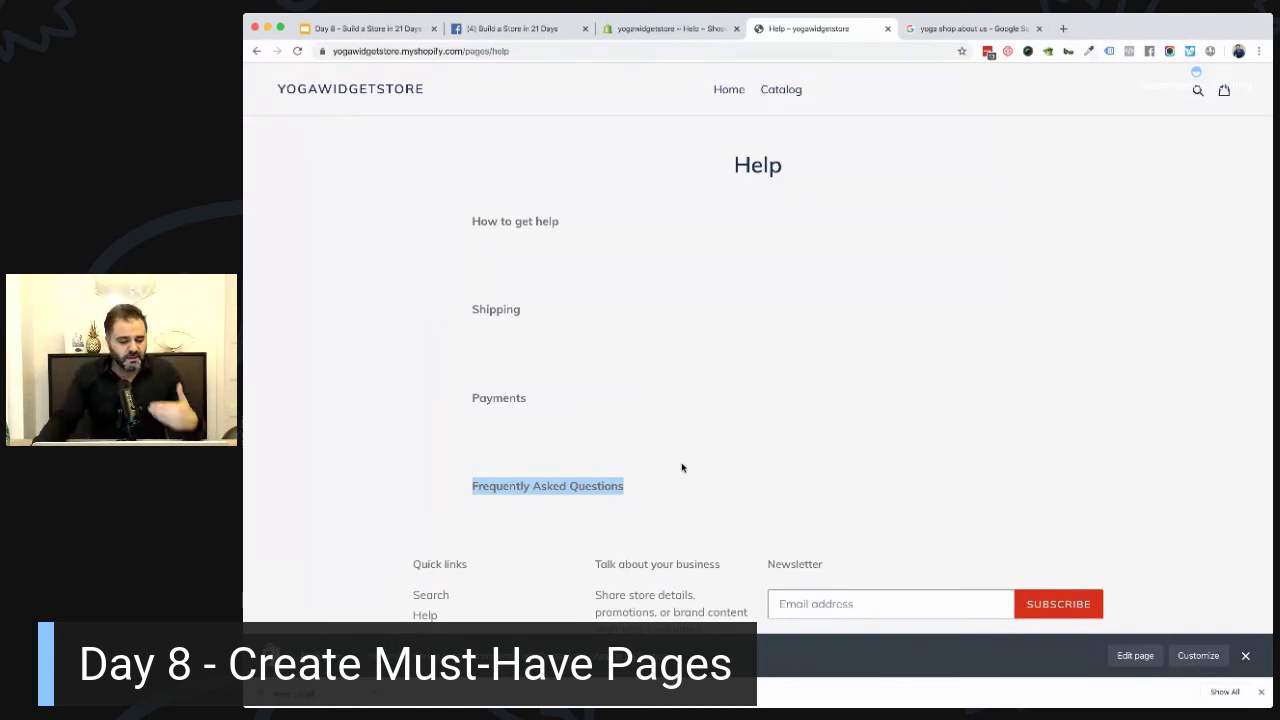
Examine the Help page's sections, then return to the storefront's home page and review the footer's quick links.
left_click(681, 467)
scroll(677, 440, "up", 1)
scroll(666, 415, "down", 3)
scroll(666, 413, "up", 3)
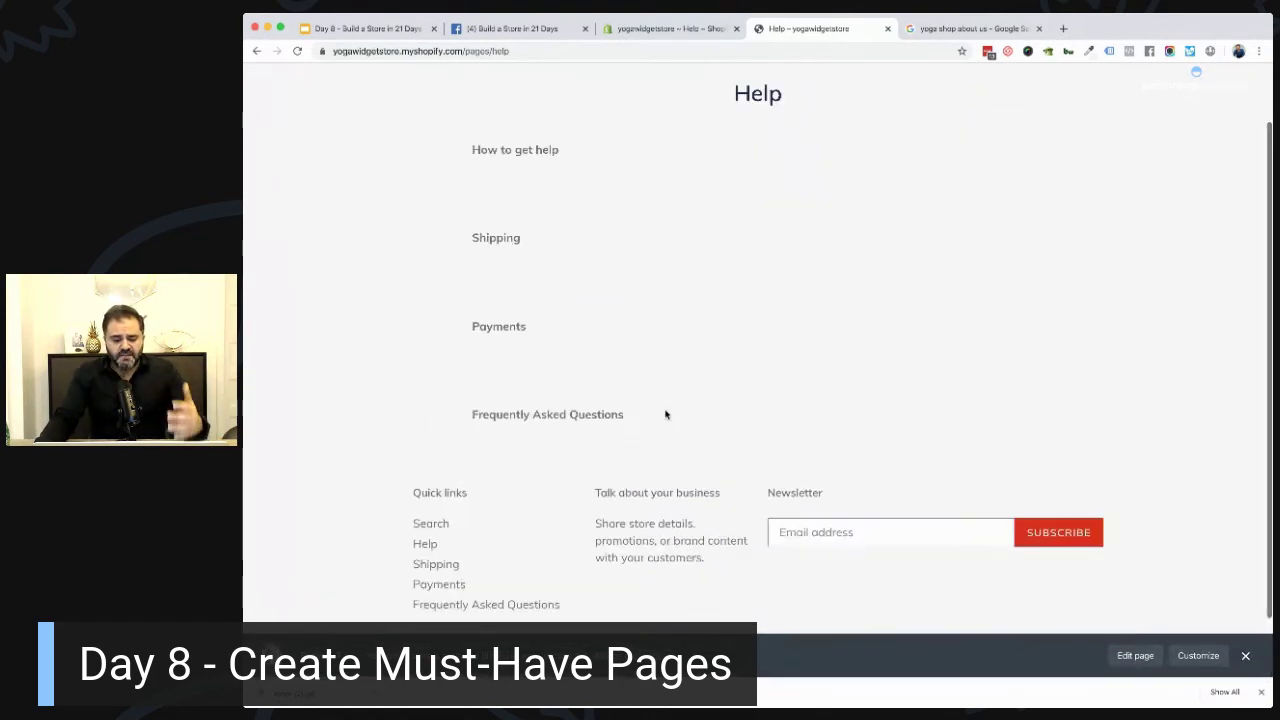
left_click(387, 92)
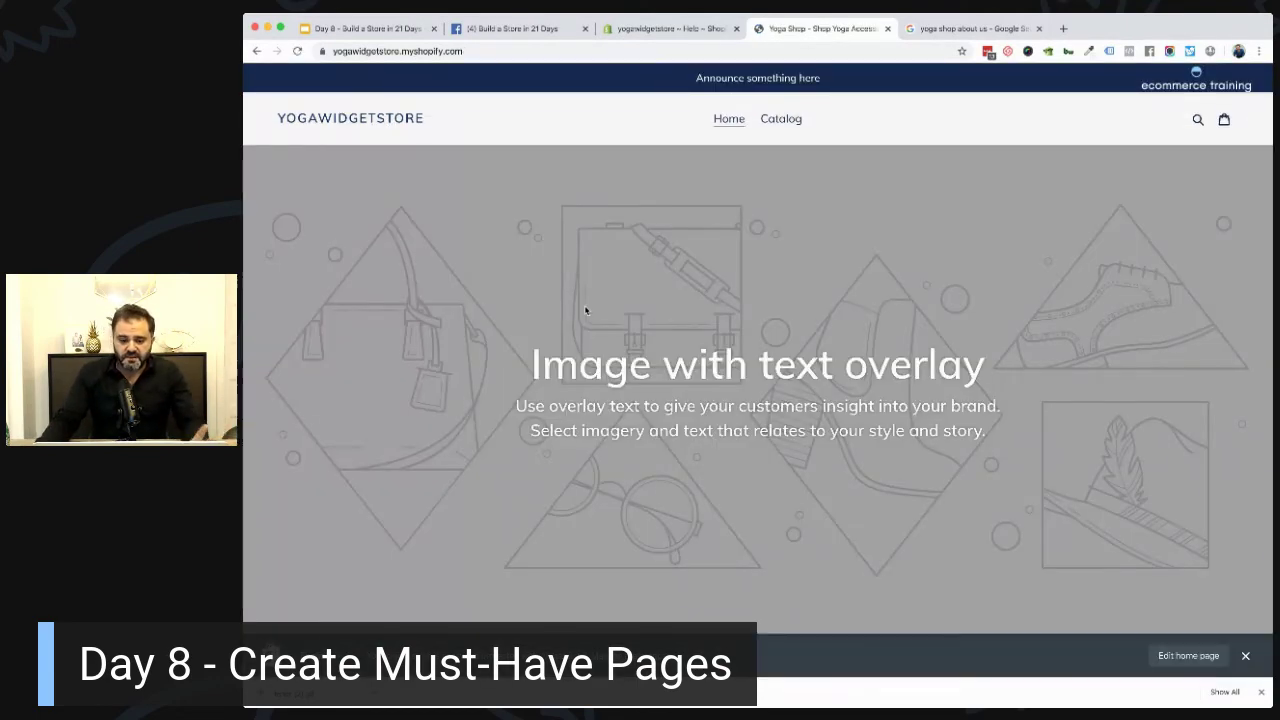
scroll(733, 206, "down", 20)
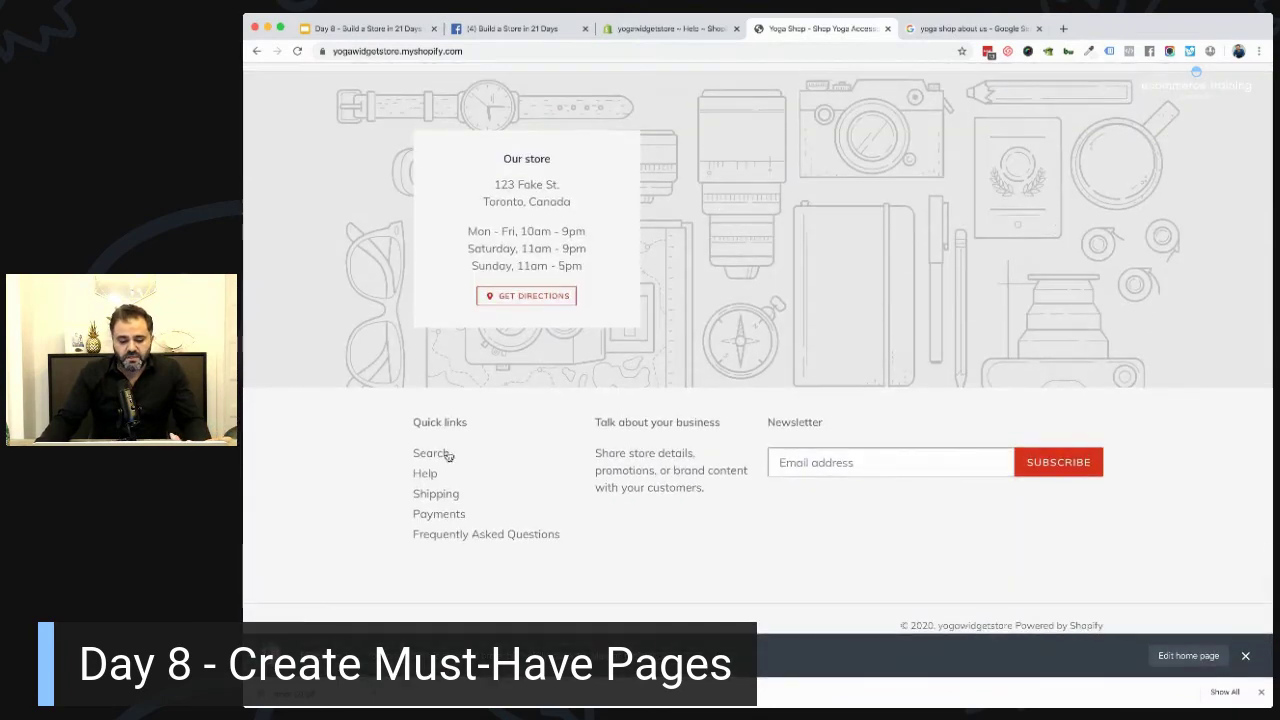
scroll(547, 378, "up", 3)
scroll(547, 378, "up", 15)
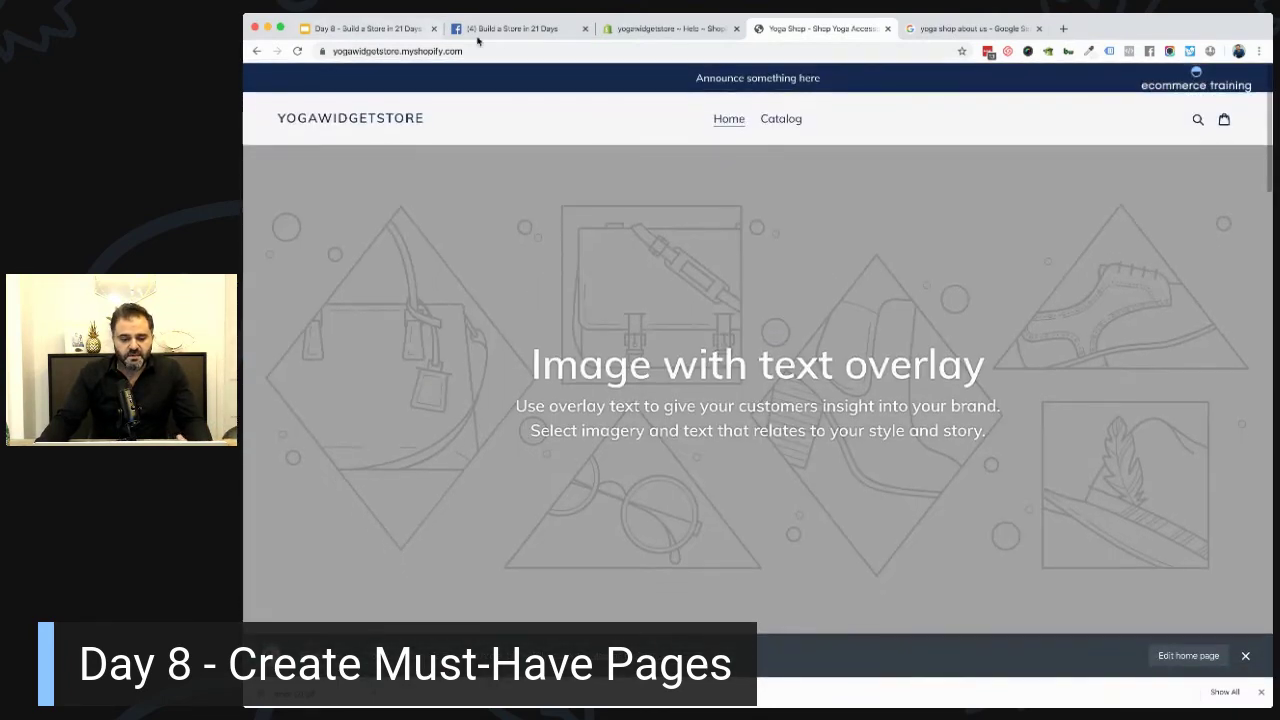
Open the store's main menu in the admin's navigation settings and start a new menu item named "About Us".
left_click(660, 28)
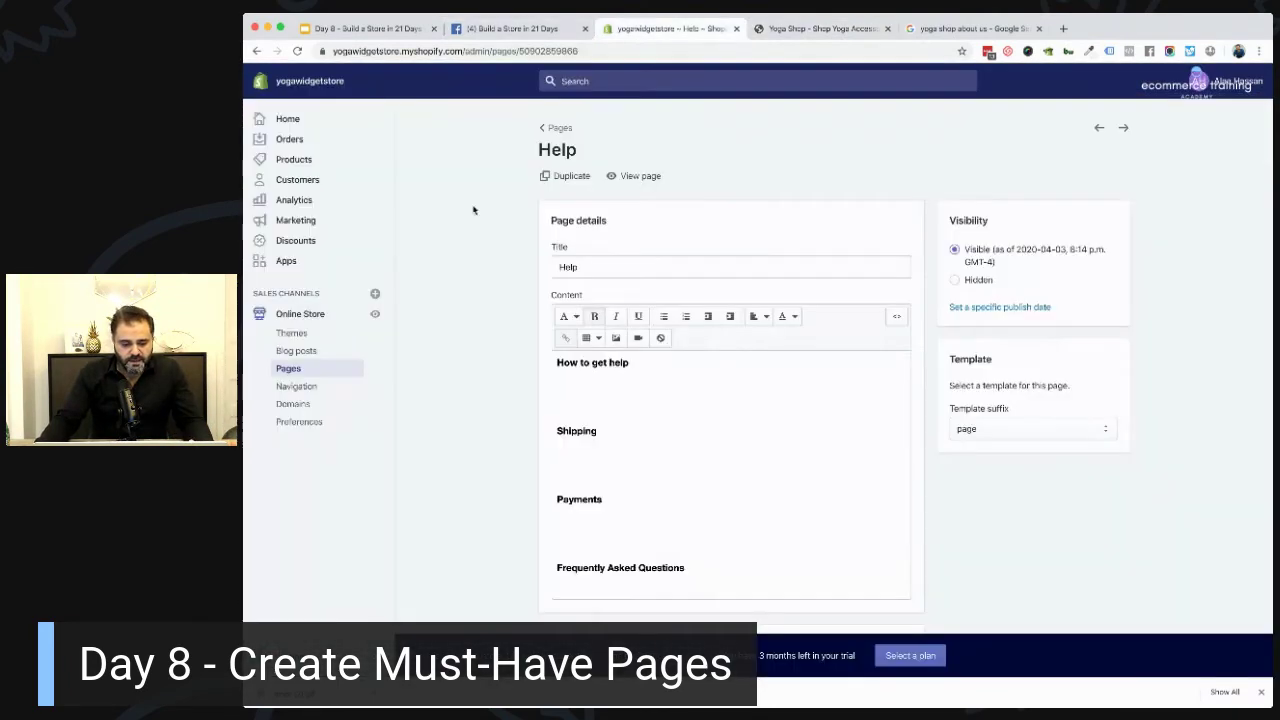
left_click(297, 388)
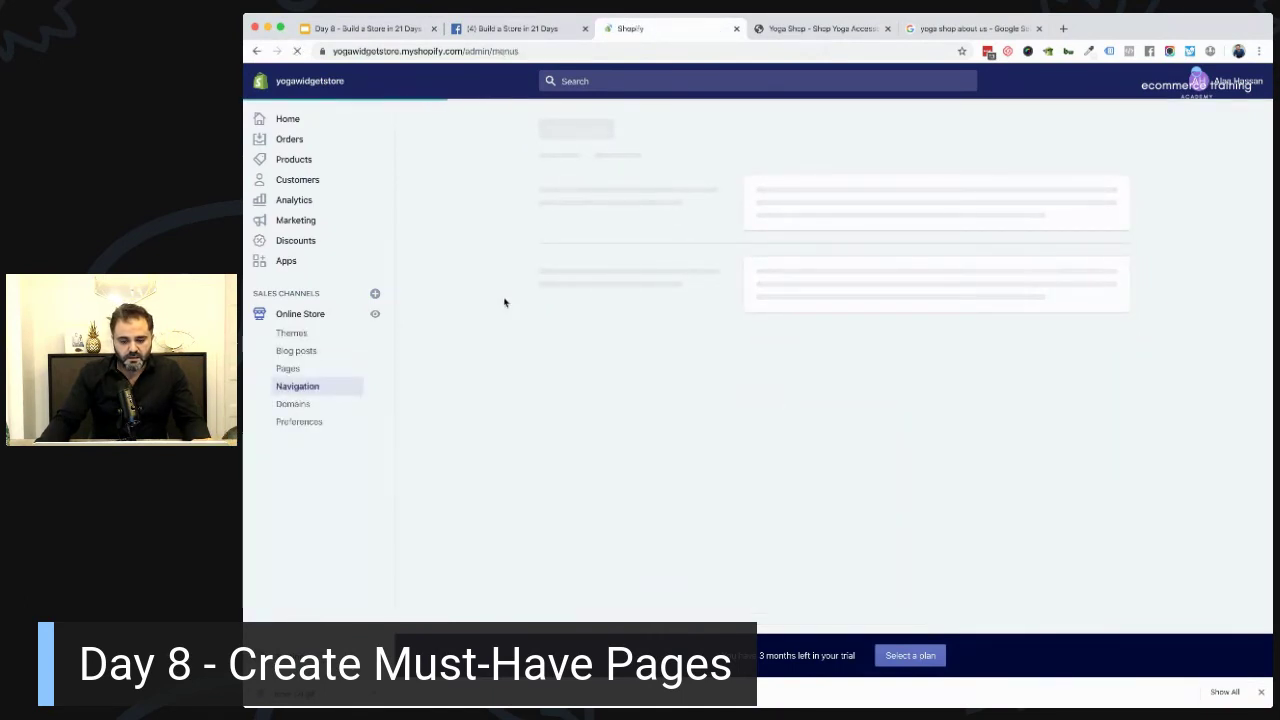
left_click(770, 299)
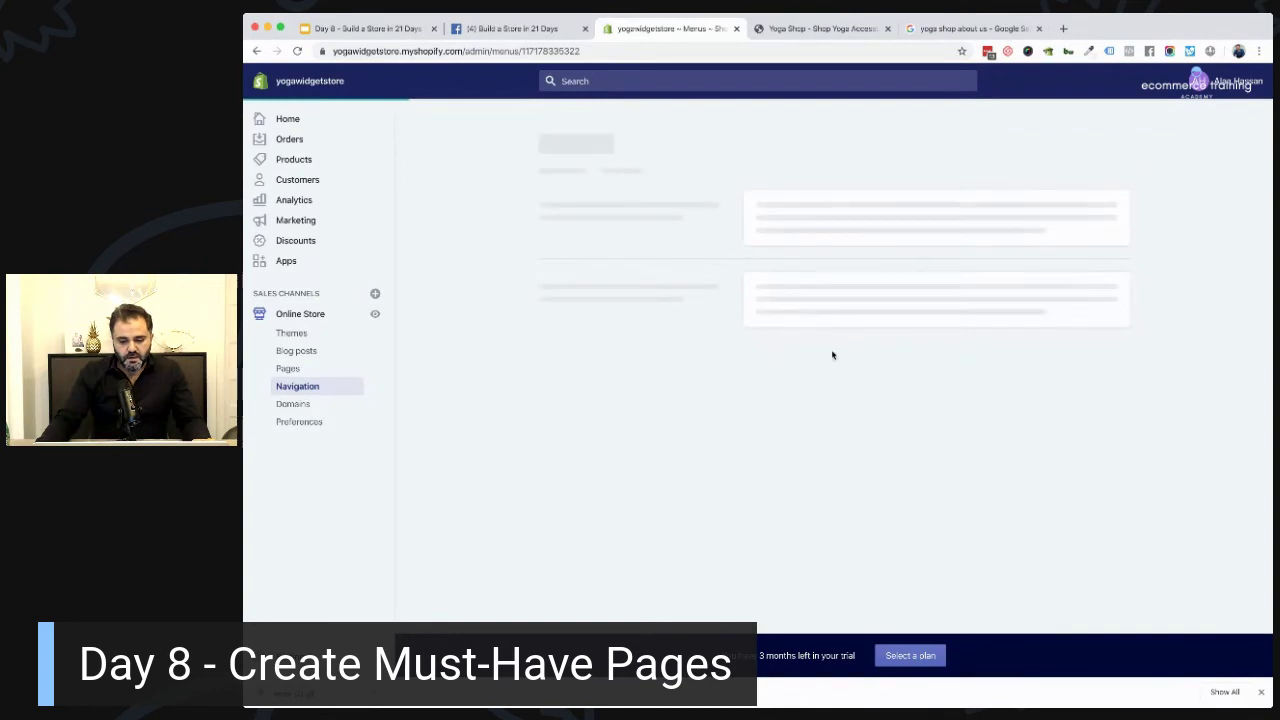
left_click(584, 391)
left_click(637, 370)
type("About")
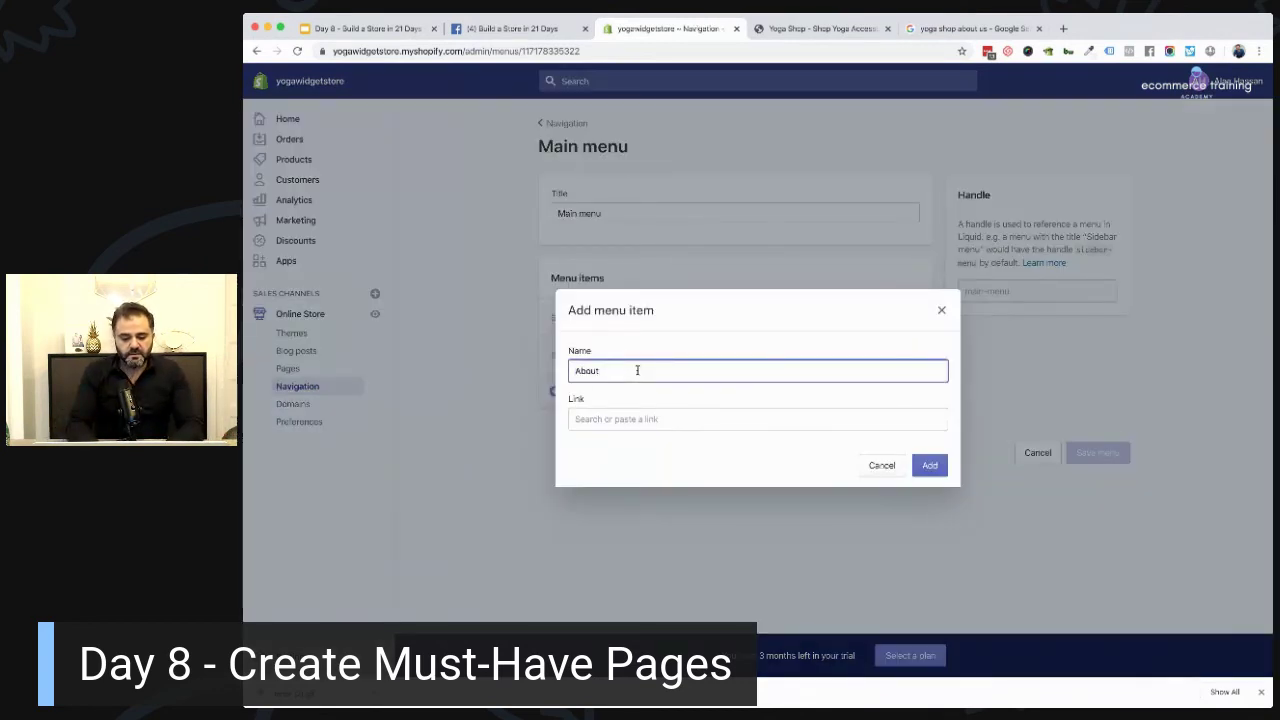
type(" Us")
Search the link targets for "story" and link the new menu item to the Our Story page.
left_click(660, 418)
type("about")
key("BackSpace")
key("BackSpace")
key("BackSpace")
key("BackSpace")
type("story")
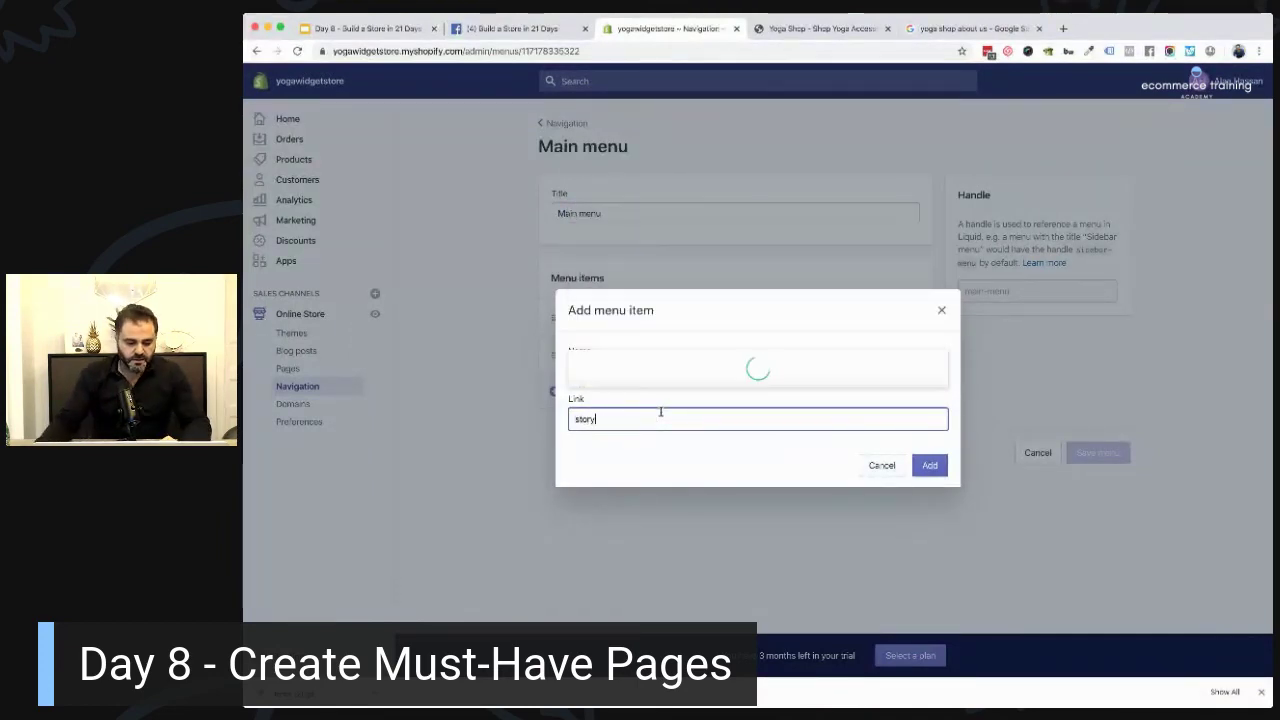
left_click(652, 373)
Change the new menu item's name to "Our Story".
double_click(633, 370)
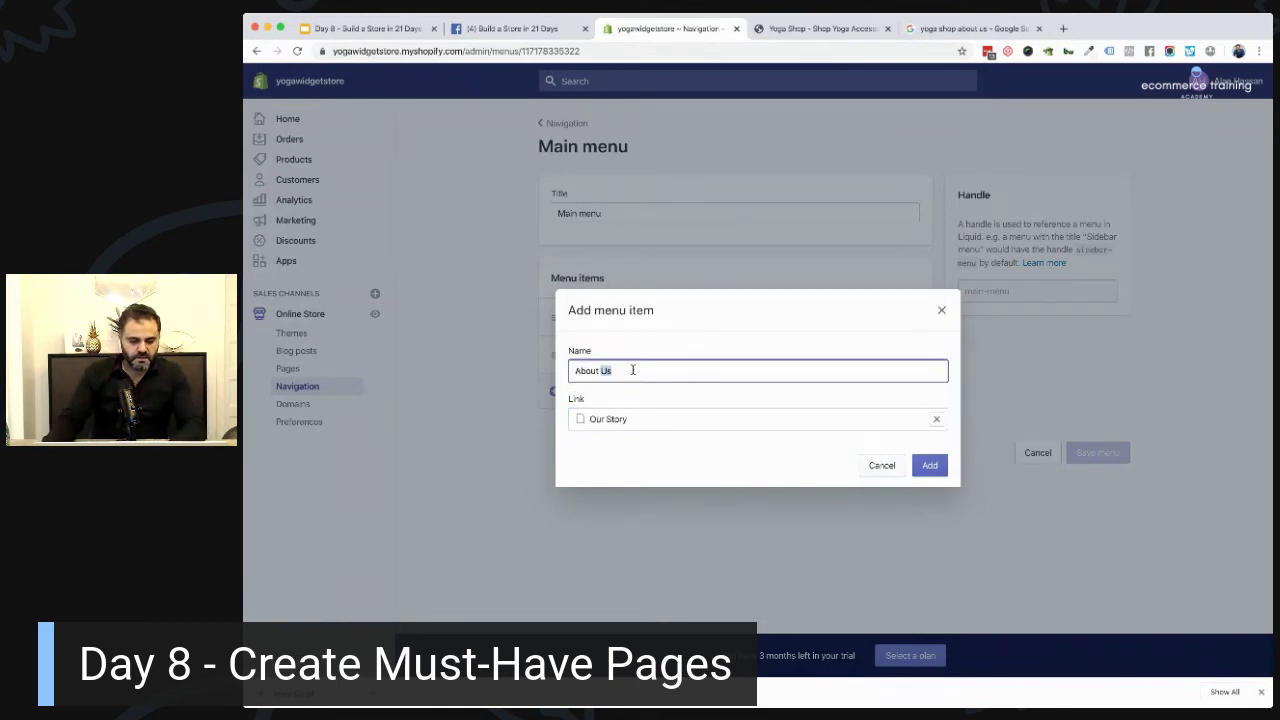
type("Our Stor")
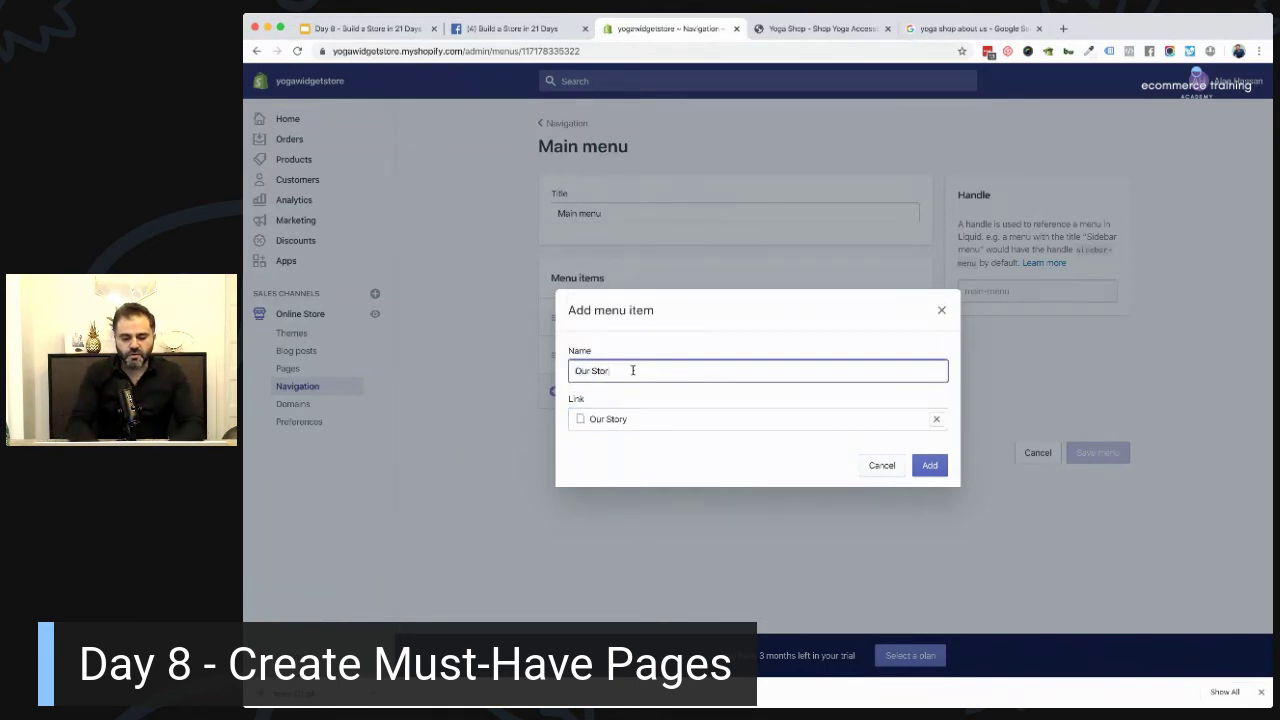
type("y")
Add the Our Story item to the main menu between Home and Catalog, and save the menu.
left_click(929, 465)
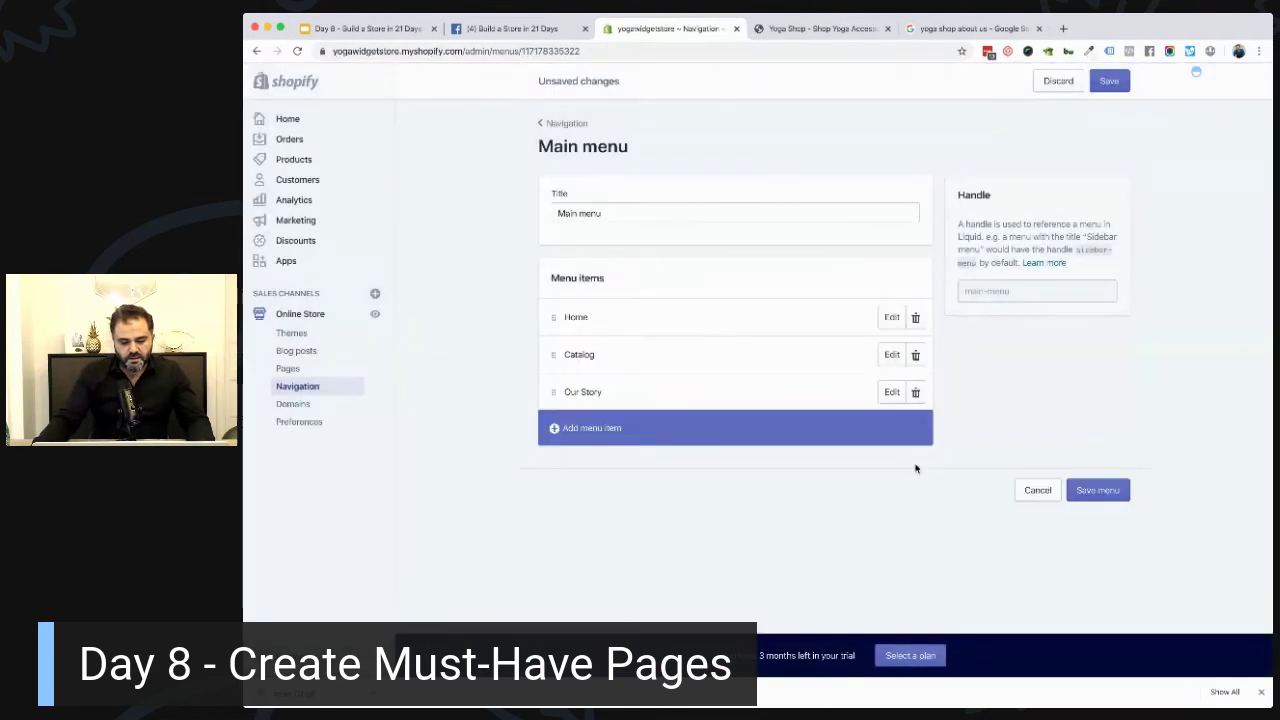
mouse_move(556, 397)
left_mouse_down()
mouse_move(552, 345)
mouse_move(593, 345)
mouse_move(543, 358)
mouse_move(565, 362)
mouse_move(495, 352)
mouse_move(520, 334)
mouse_move(549, 392)
left_mouse_up()
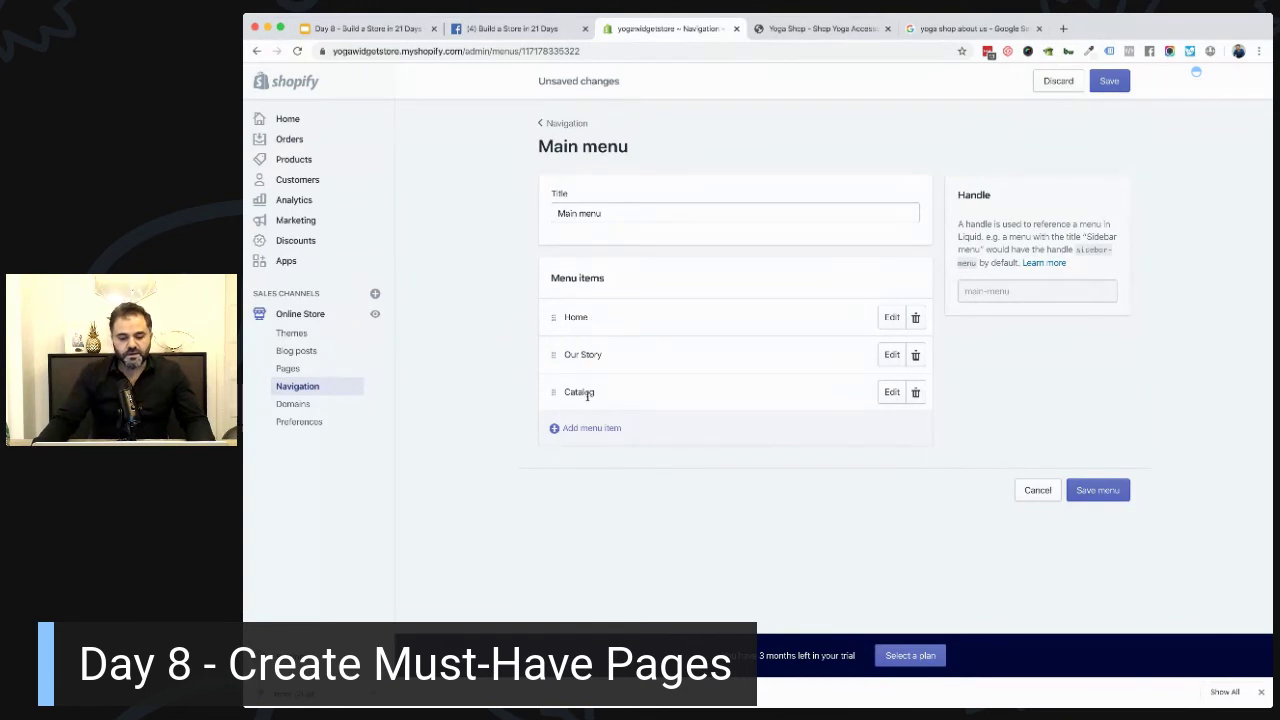
left_click(1088, 484)
Reload the storefront and open the Our Story page from its header menu.
left_click(820, 28)
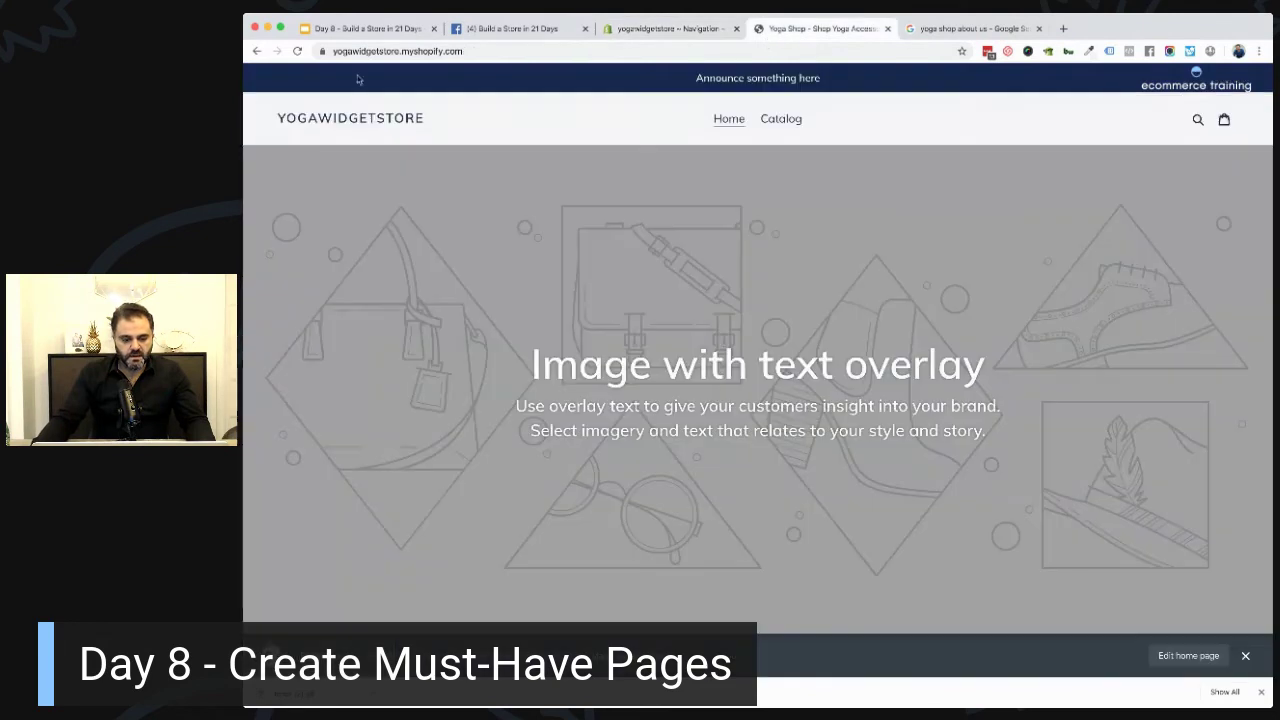
left_click(297, 50)
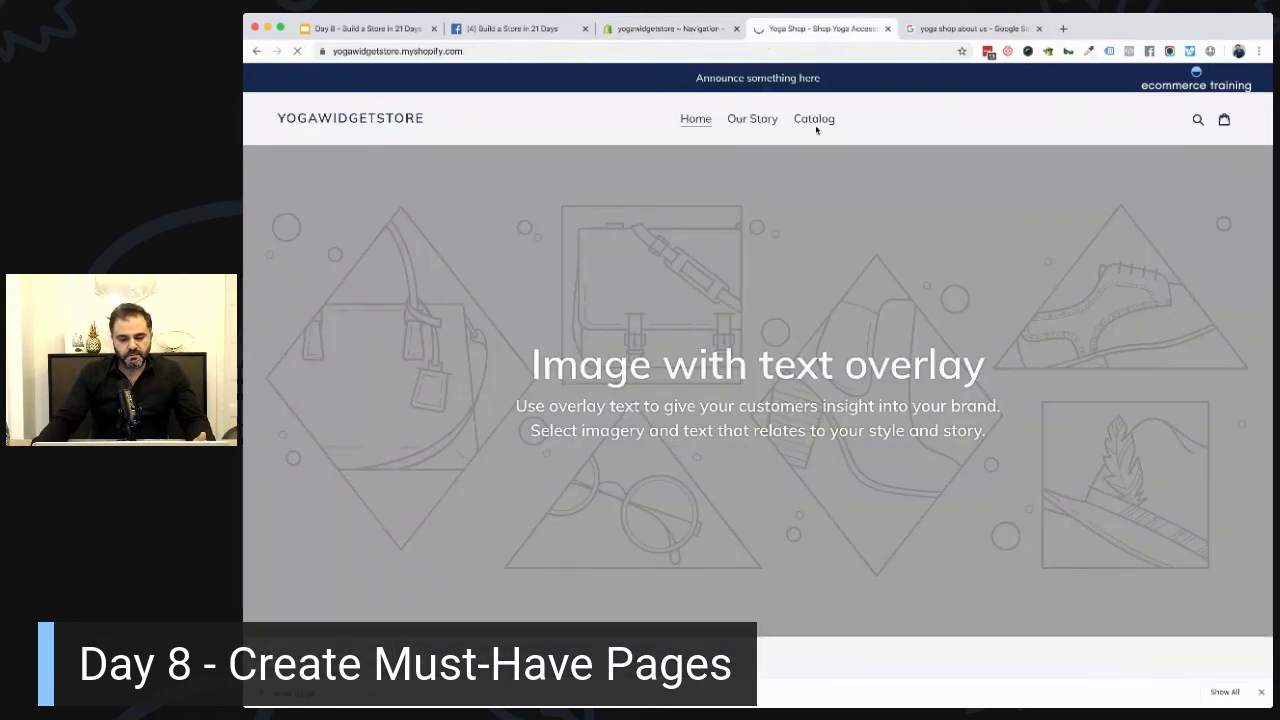
left_click(755, 122)
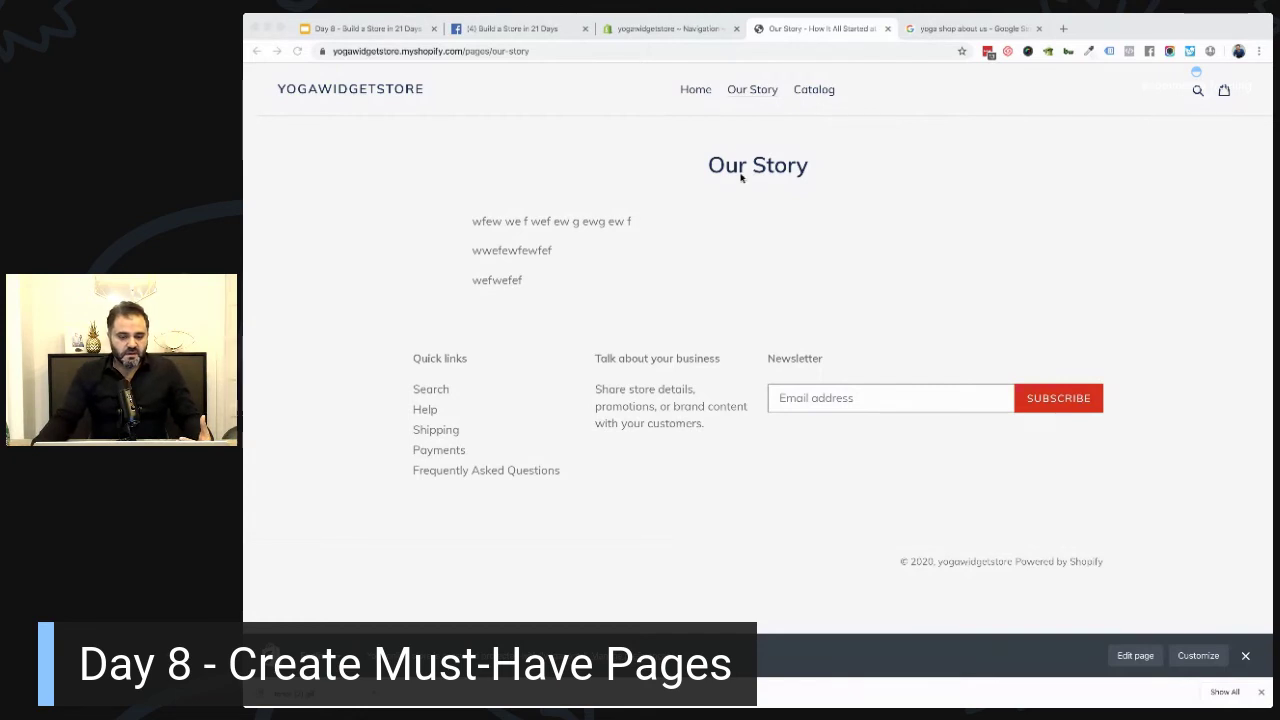
Open the Our Story page from the admin's page list and select the first line of its content.
left_click(704, 29)
key("ctrl+plus")
key("ctrl+plus")
key("ctrl+plus")
key("ctrl+plus")
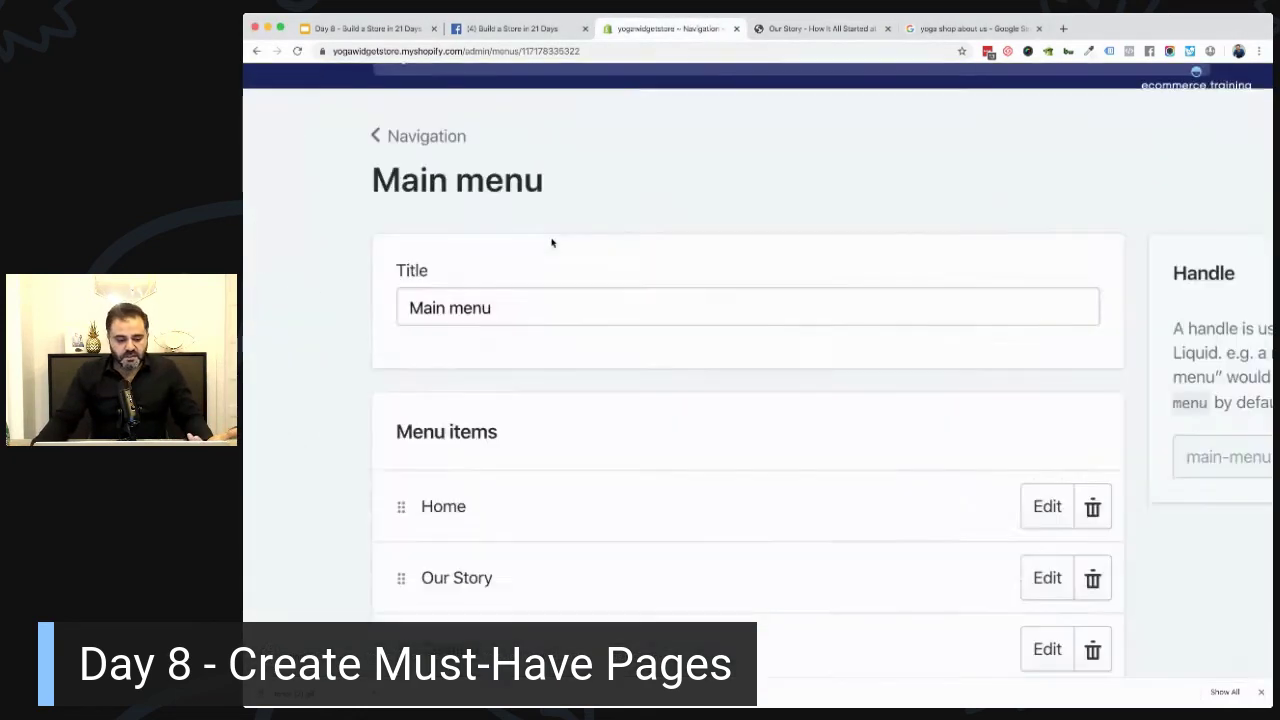
key("ctrl+0")
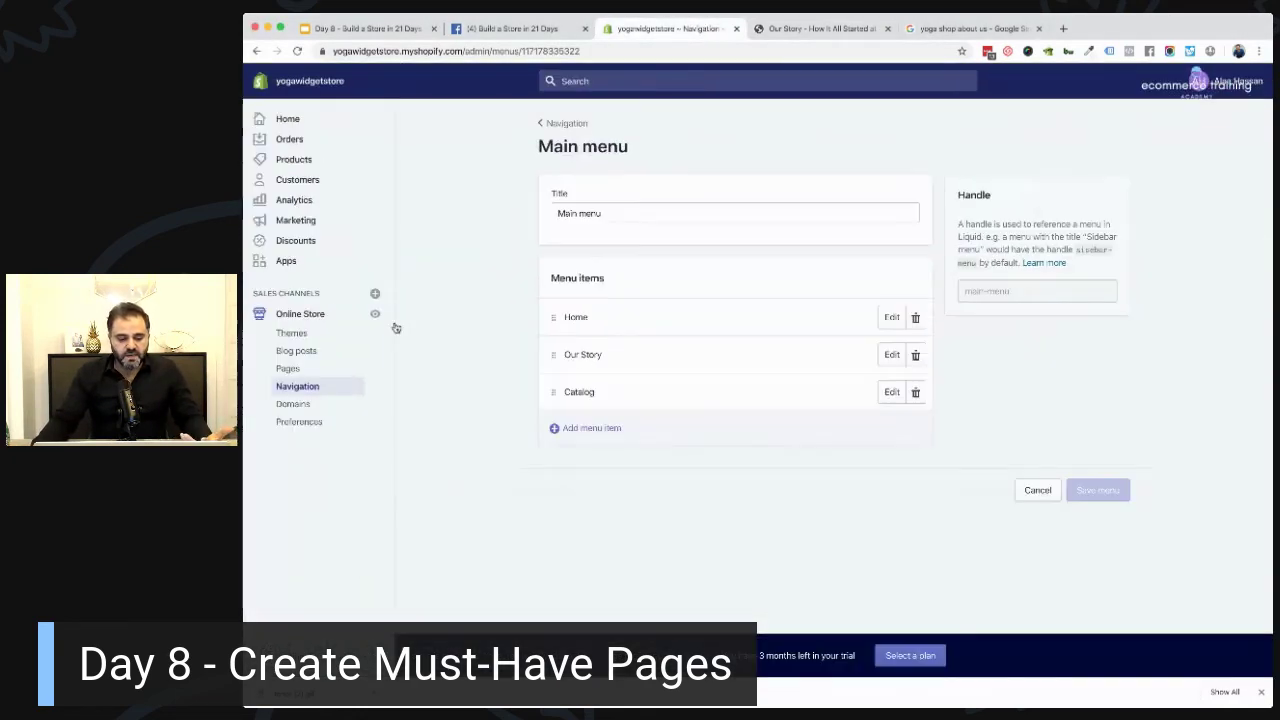
left_click(289, 369)
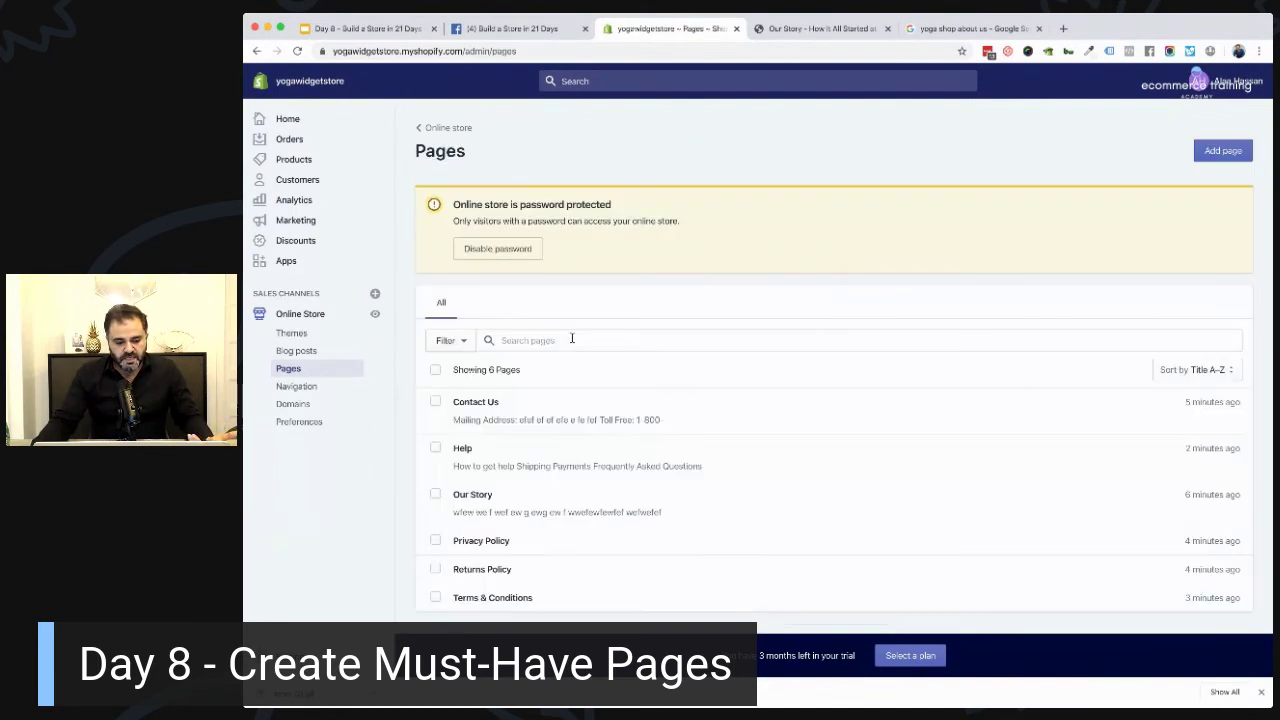
scroll(530, 380, "down", 1)
left_click(479, 447)
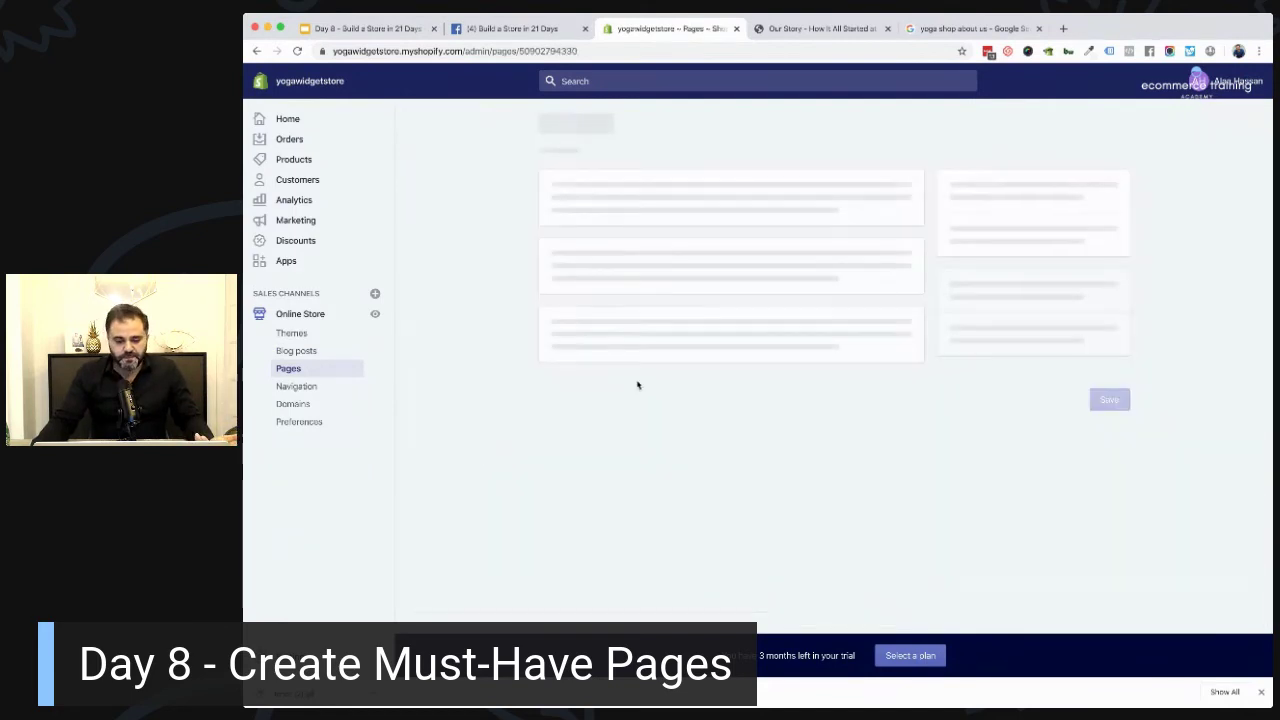
left_click_drag(717, 362, 539, 361)
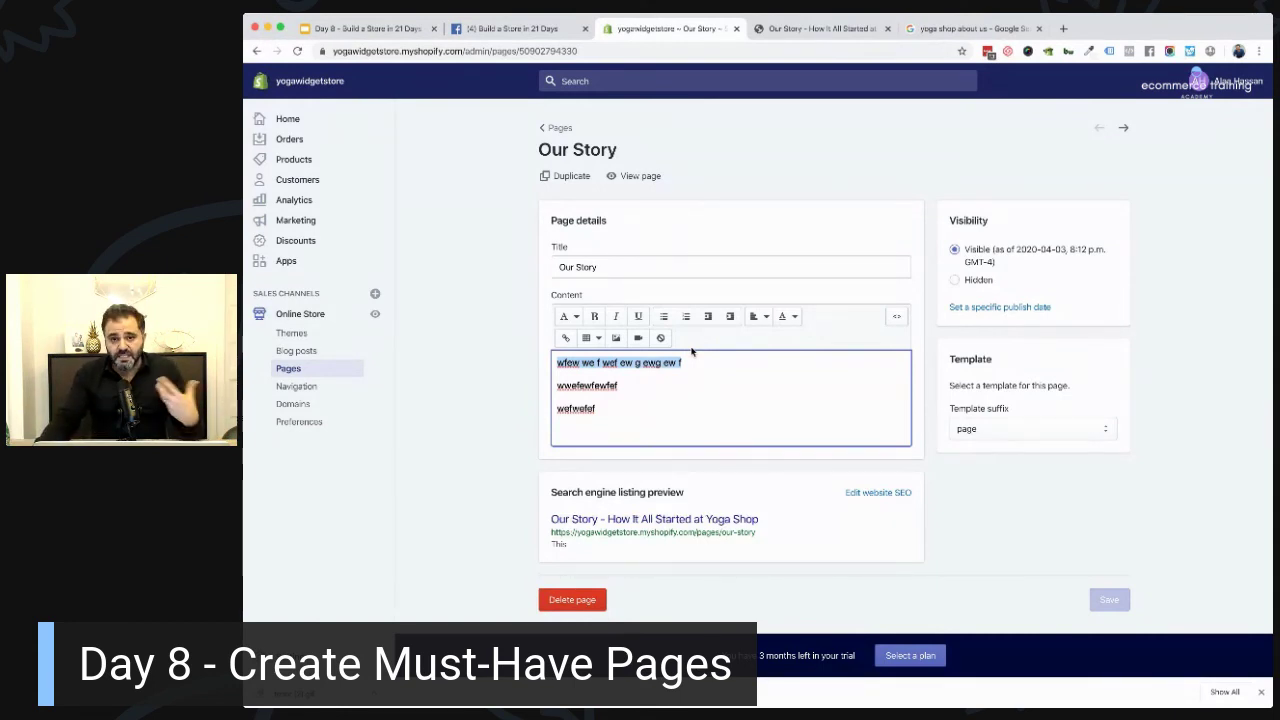
Switch to the Google Slides presentation and display slide 7, "Task 1 Create those Pages".
left_click(447, 382)
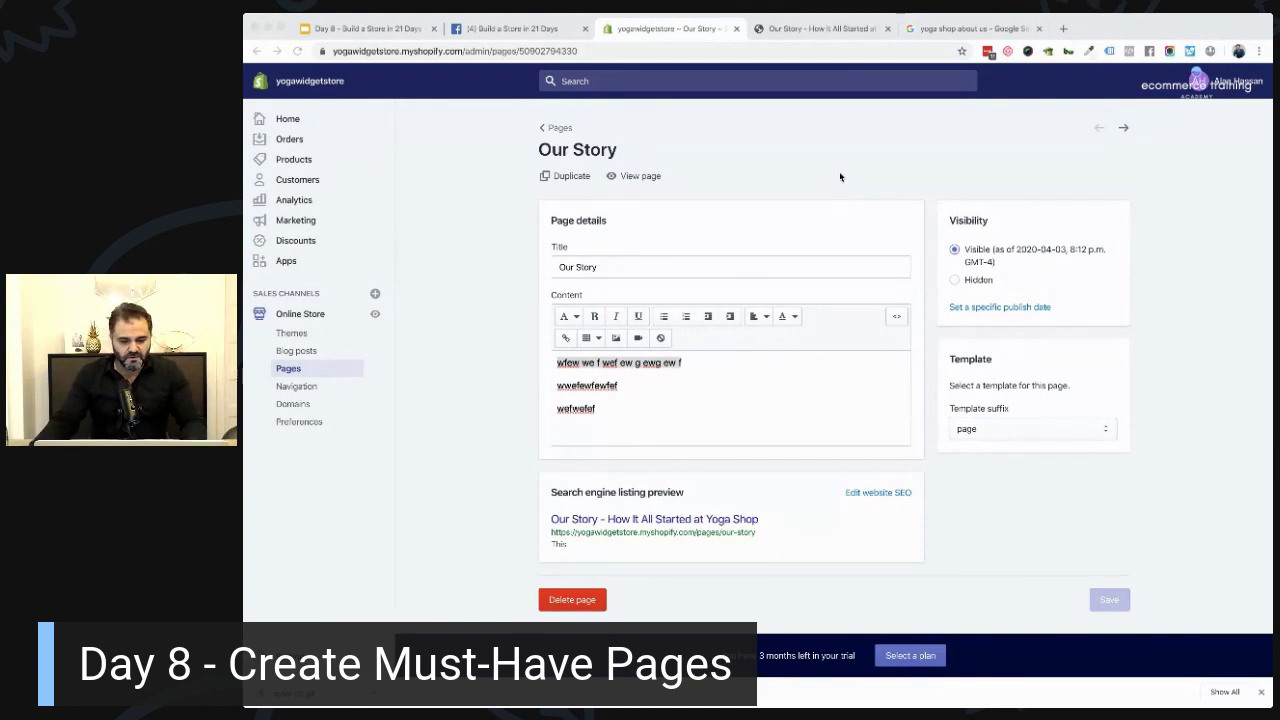
left_click(936, 181)
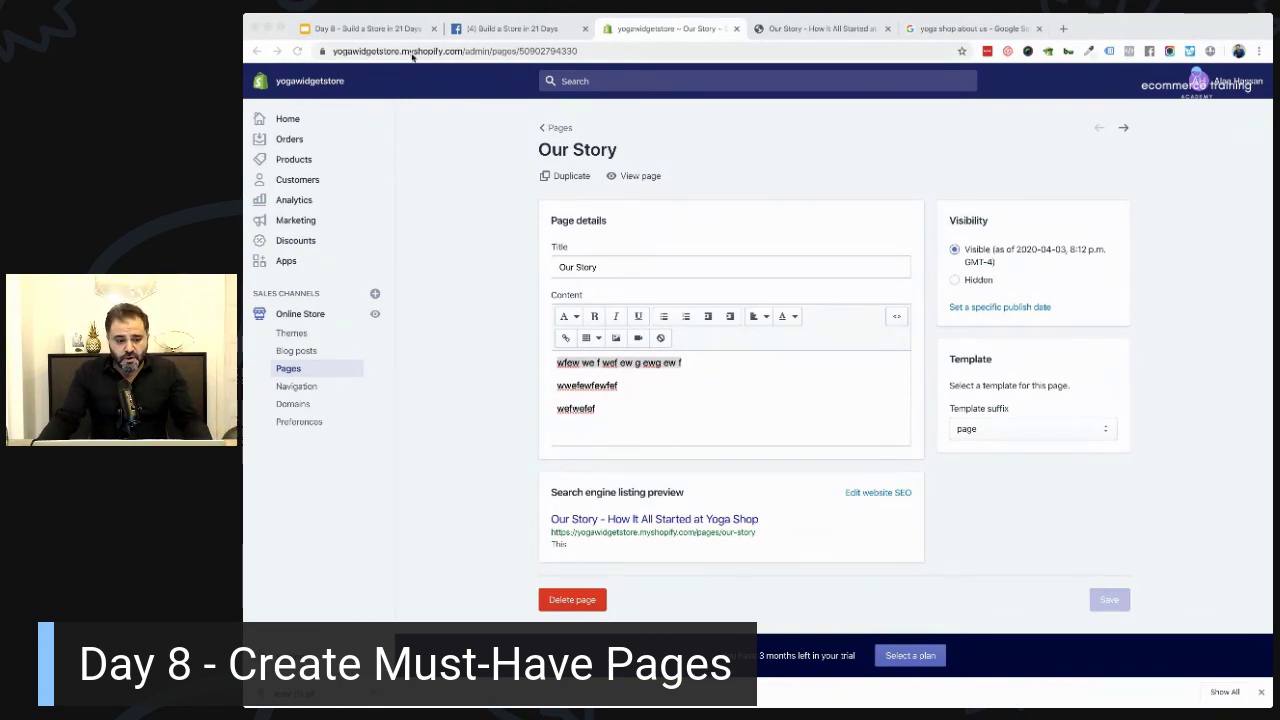
left_click(372, 28)
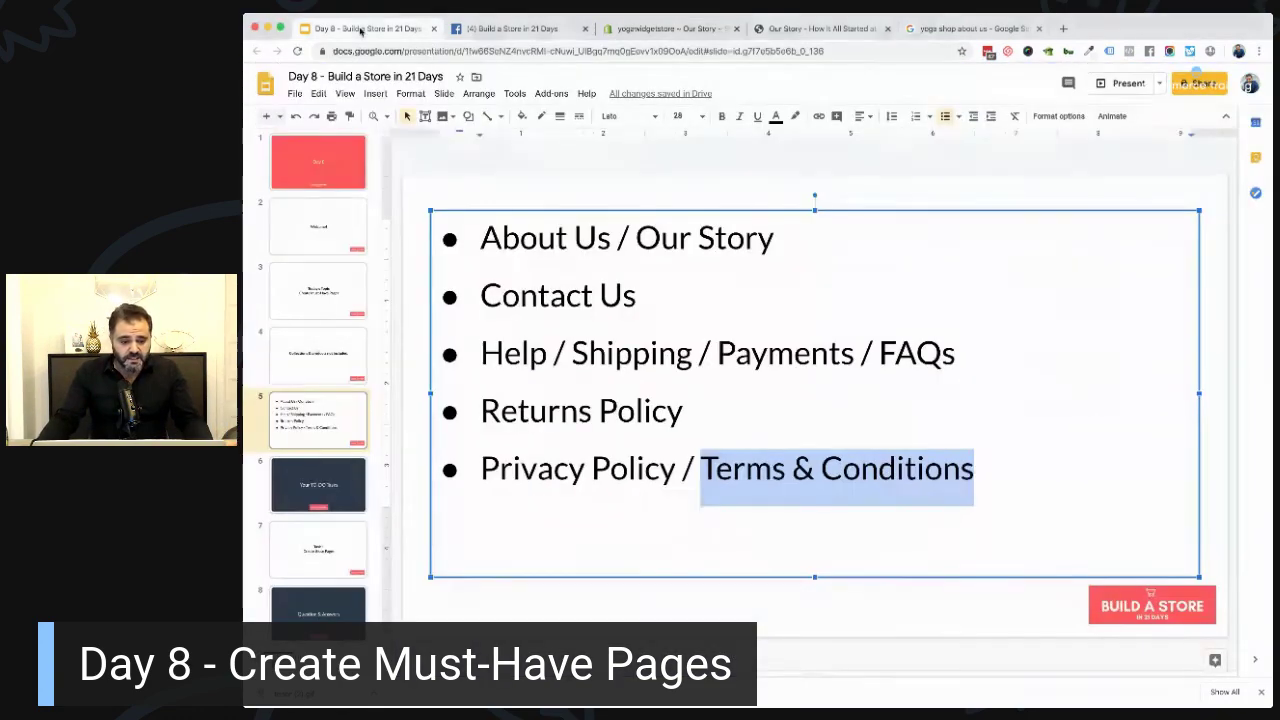
left_click(333, 543)
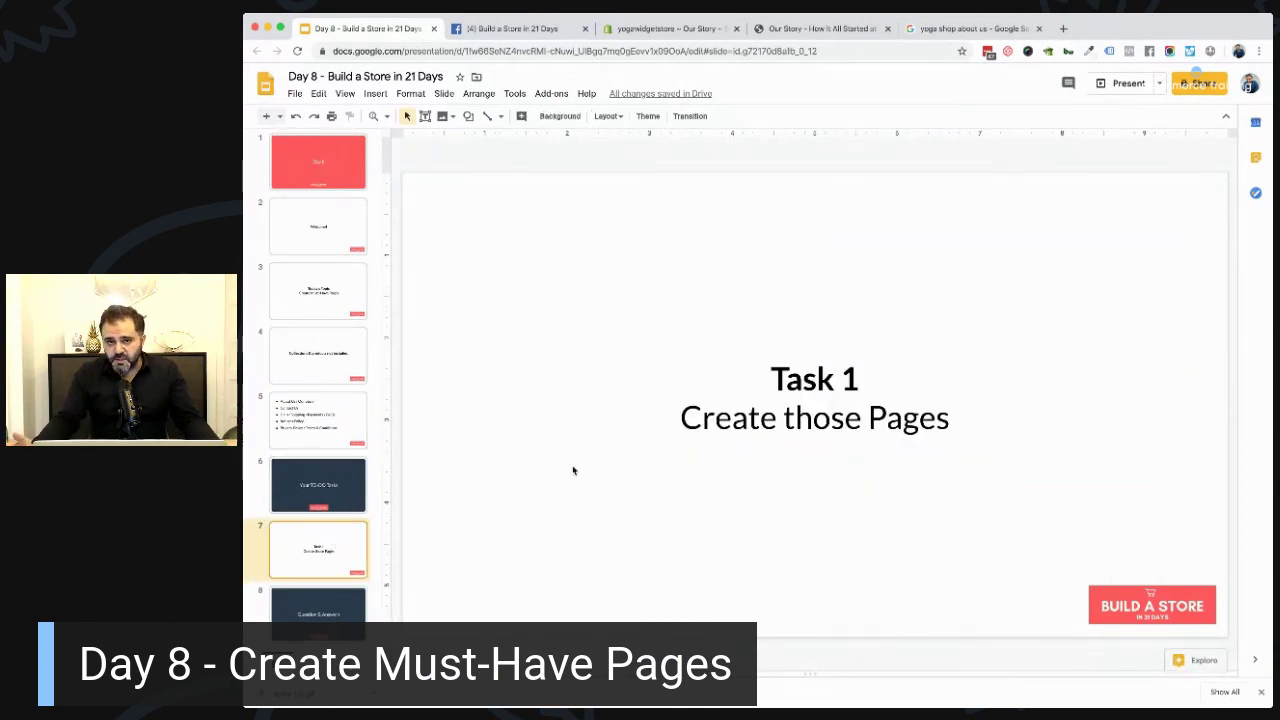